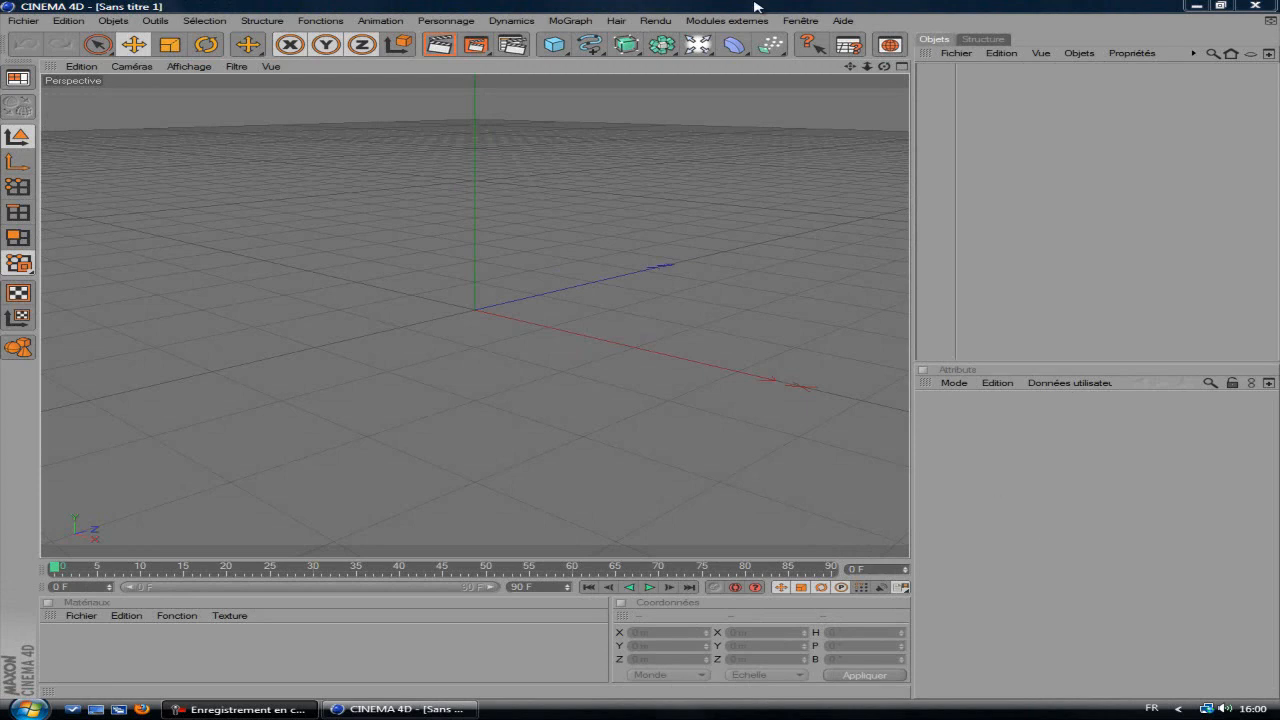
Step: Add a MoGraph text object reading "Steeveom55" with a depth of 50
{"action": "left_click", "coordinate": [575, 21]}
{"action": "left_click", "coordinate": [595, 156]}
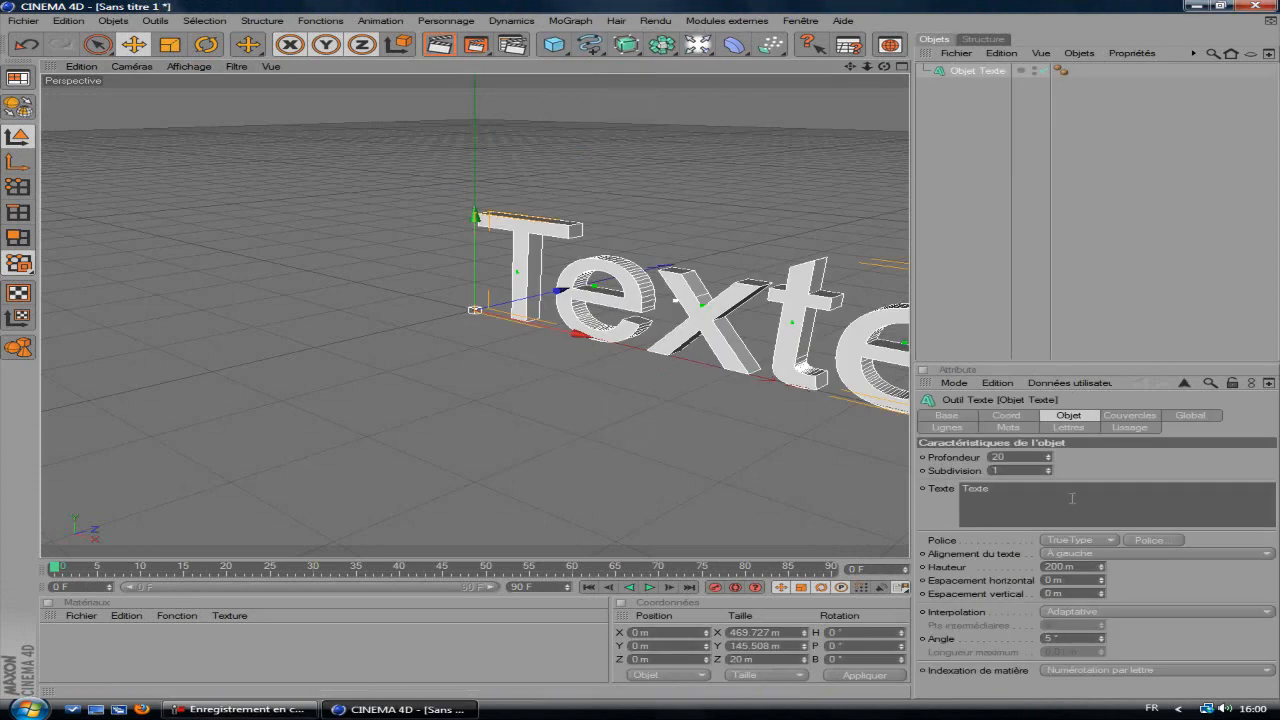
{"action": "double_click", "coordinate": [978, 523]}
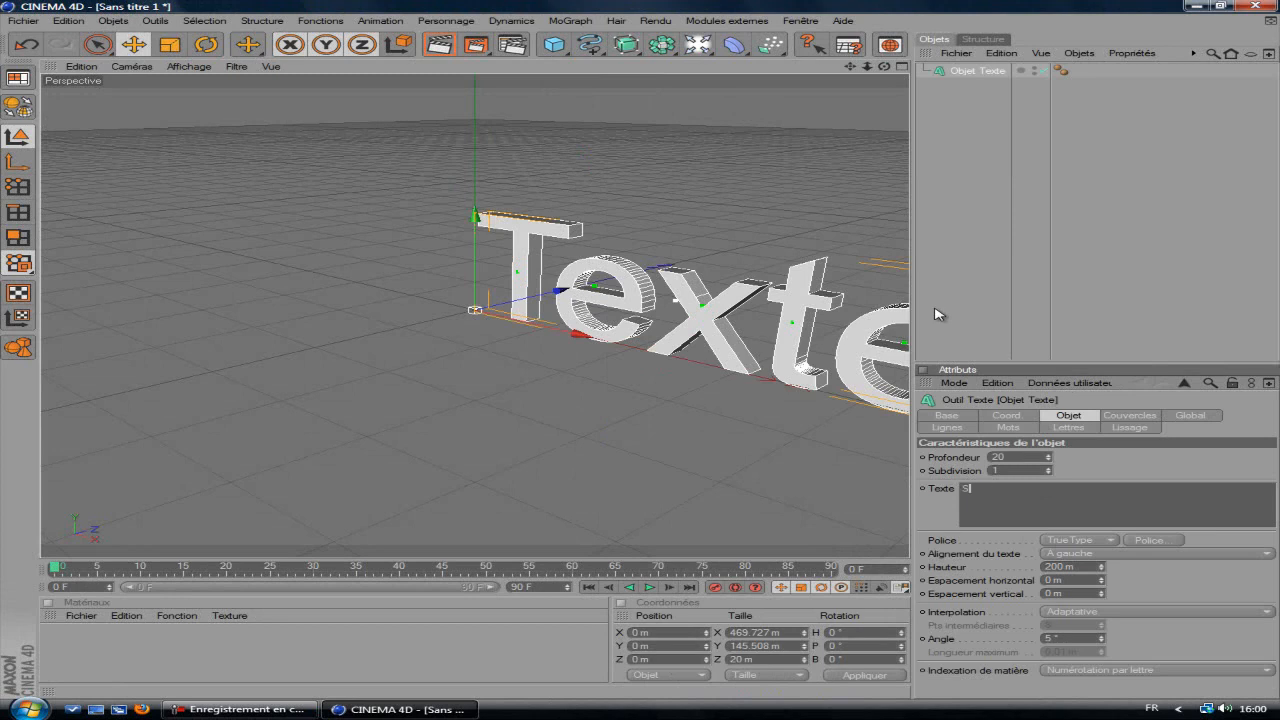
{"action": "type", "text": "Steeveem55"}
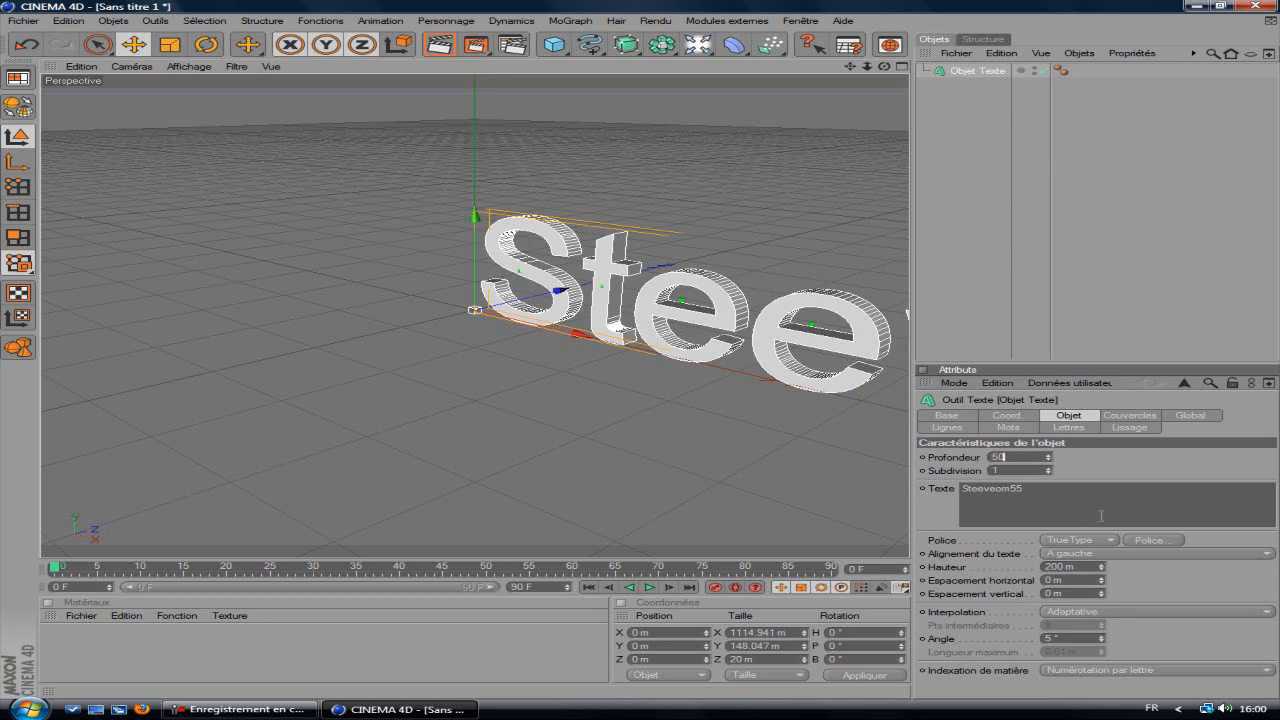
Step: Change the text's font to a wide, angular all-capitals typeface
{"action": "left_click", "coordinate": [1158, 541]}
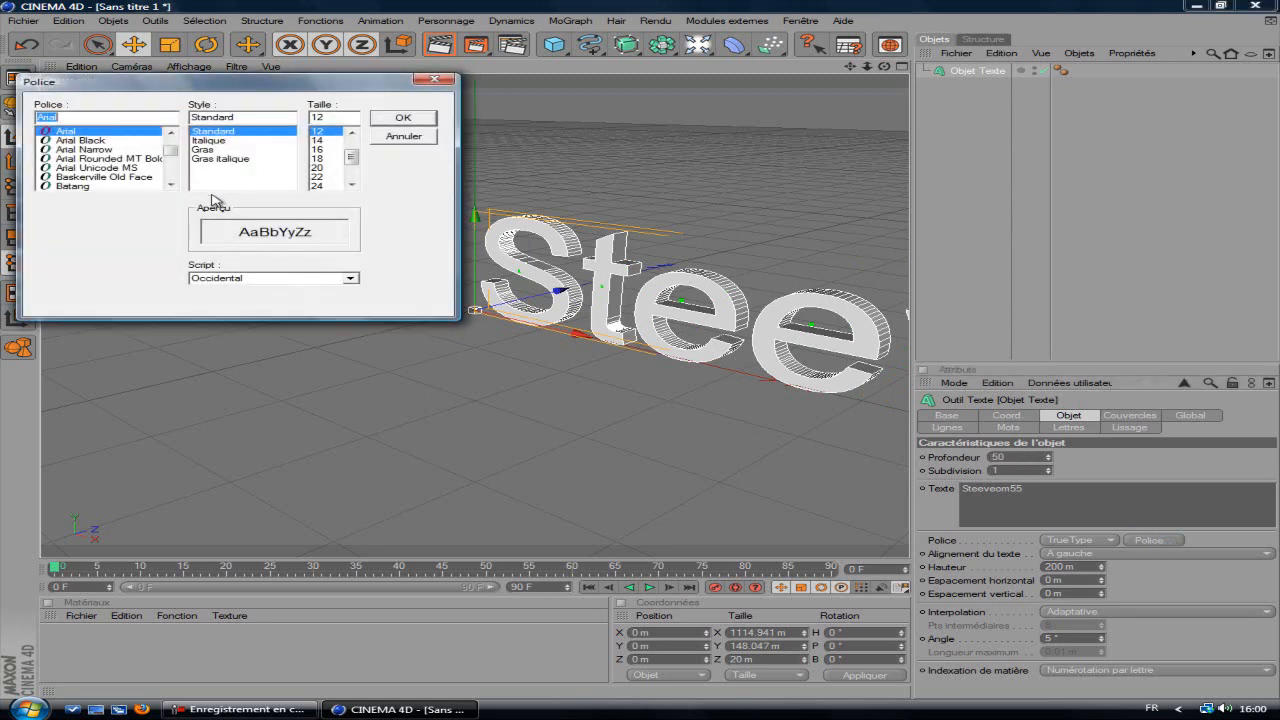
{"action": "type", "text": "b"}
{"action": "left_click", "coordinate": [107, 159]}
{"action": "left_click", "coordinate": [401, 118]}
{"action": "scroll", "coordinate": [674, 222], "scroll_direction": "down", "scroll_amount": 2}
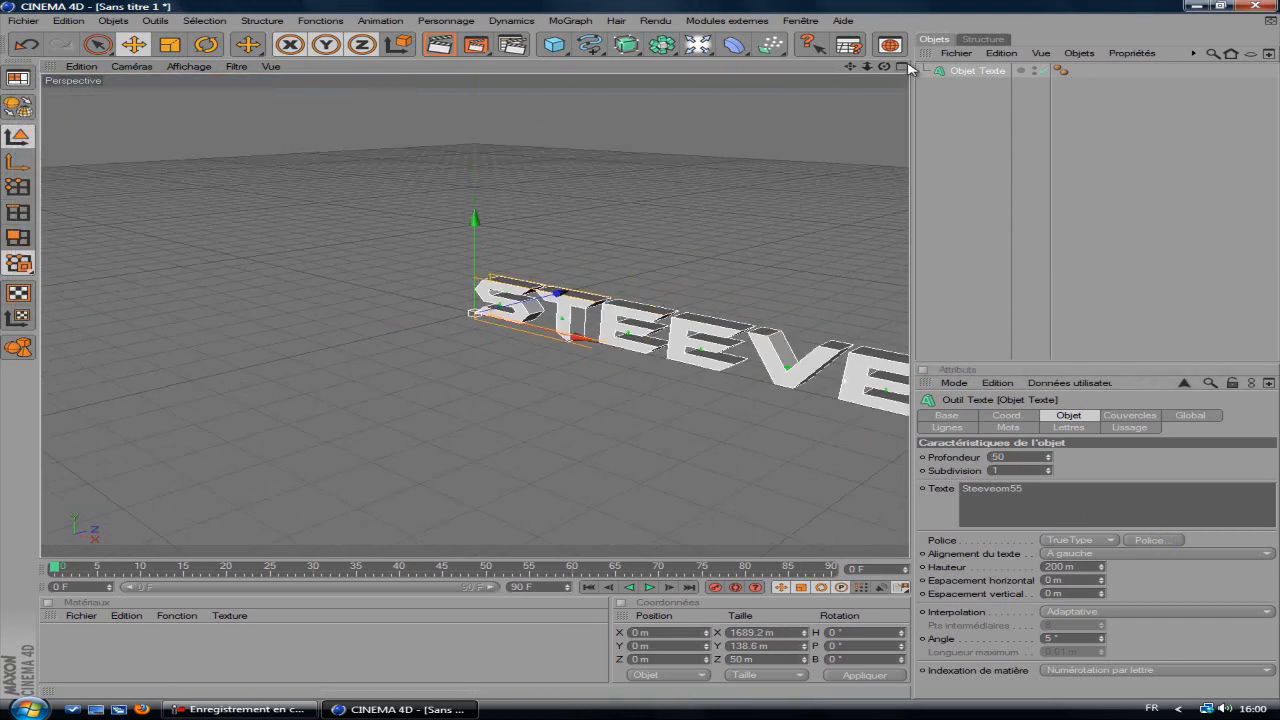
Step: Duplicate the text object in the object hierarchy, with the whole word framed in the perspective view
{"action": "left_click_drag", "start_coordinate": [884, 68], "coordinate": [628, 356]}
{"action": "scroll", "coordinate": [865, 143], "scroll_direction": "down", "scroll_amount": 3}
{"action": "left_click_drag", "start_coordinate": [885, 68], "coordinate": [644, 356]}
{"action": "scroll", "coordinate": [860, 114], "scroll_direction": "up", "scroll_amount": 3}
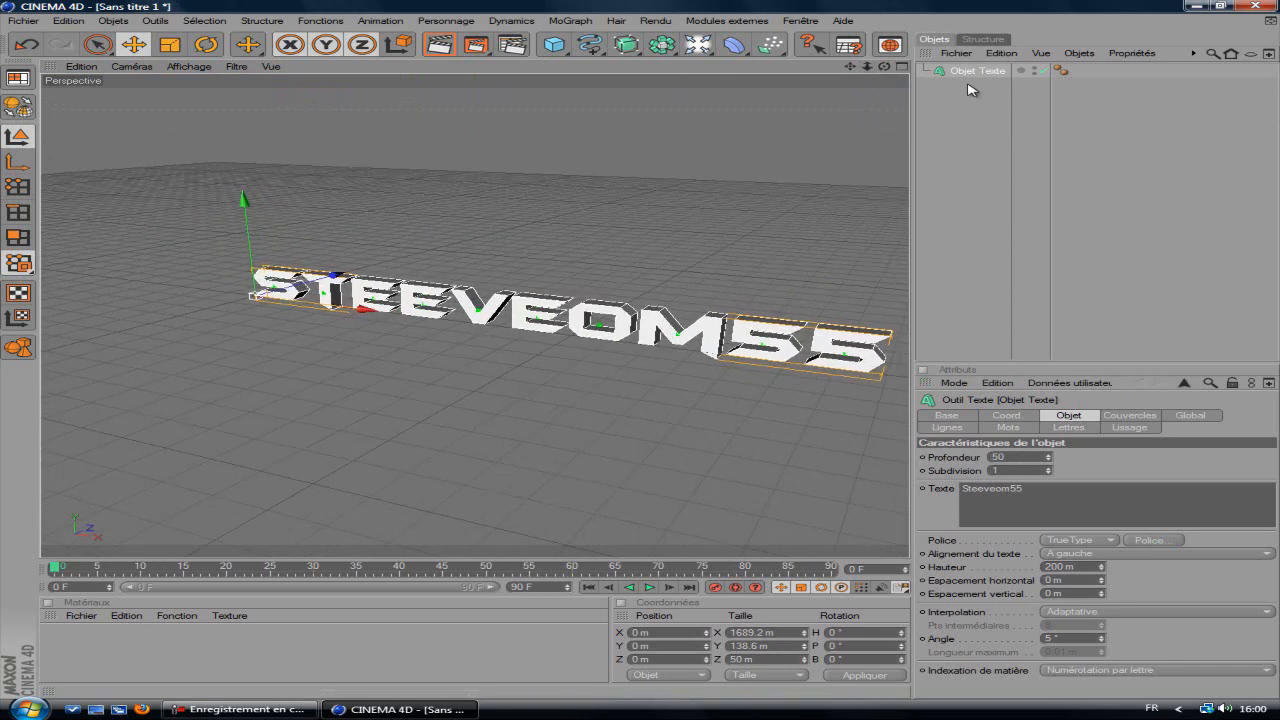
{"action": "left_click_drag", "start_coordinate": [970, 76], "coordinate": [982, 98], "text": "ctrl"}
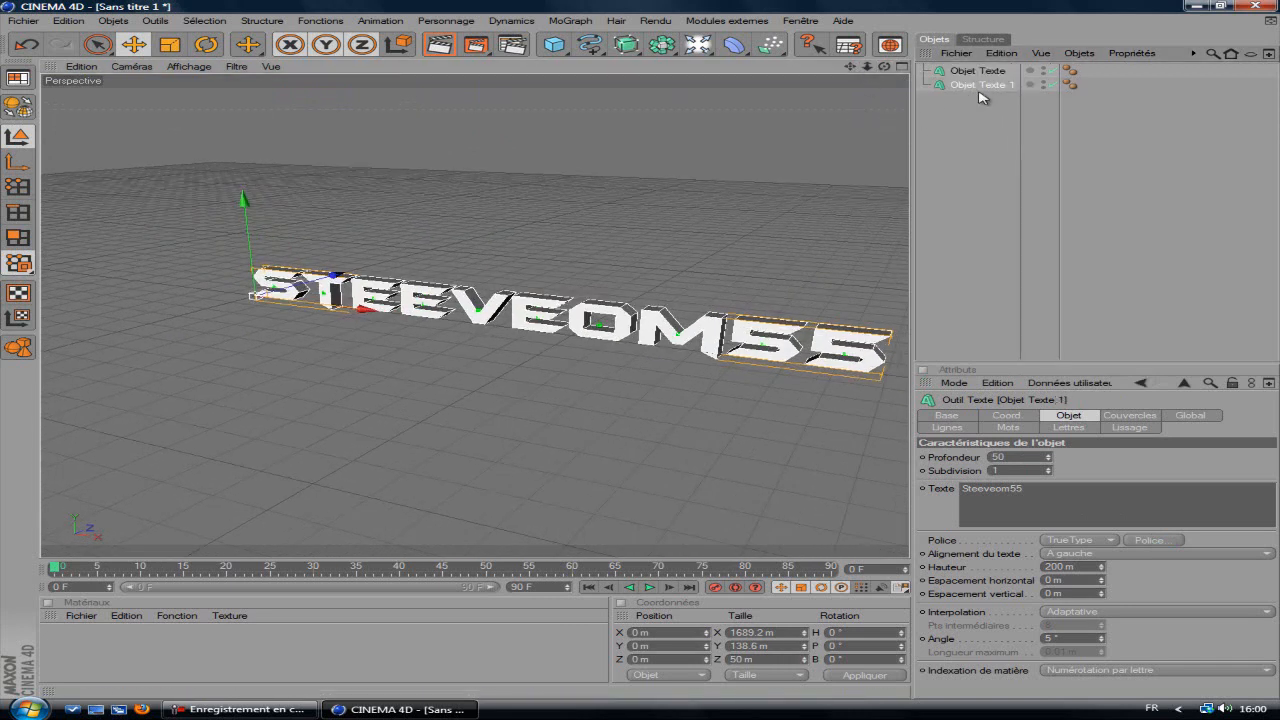
Step: On the duplicate text, set the start cap to Sans and the end cap to Couvercle et biseau
{"action": "left_click", "coordinate": [1126, 416]}
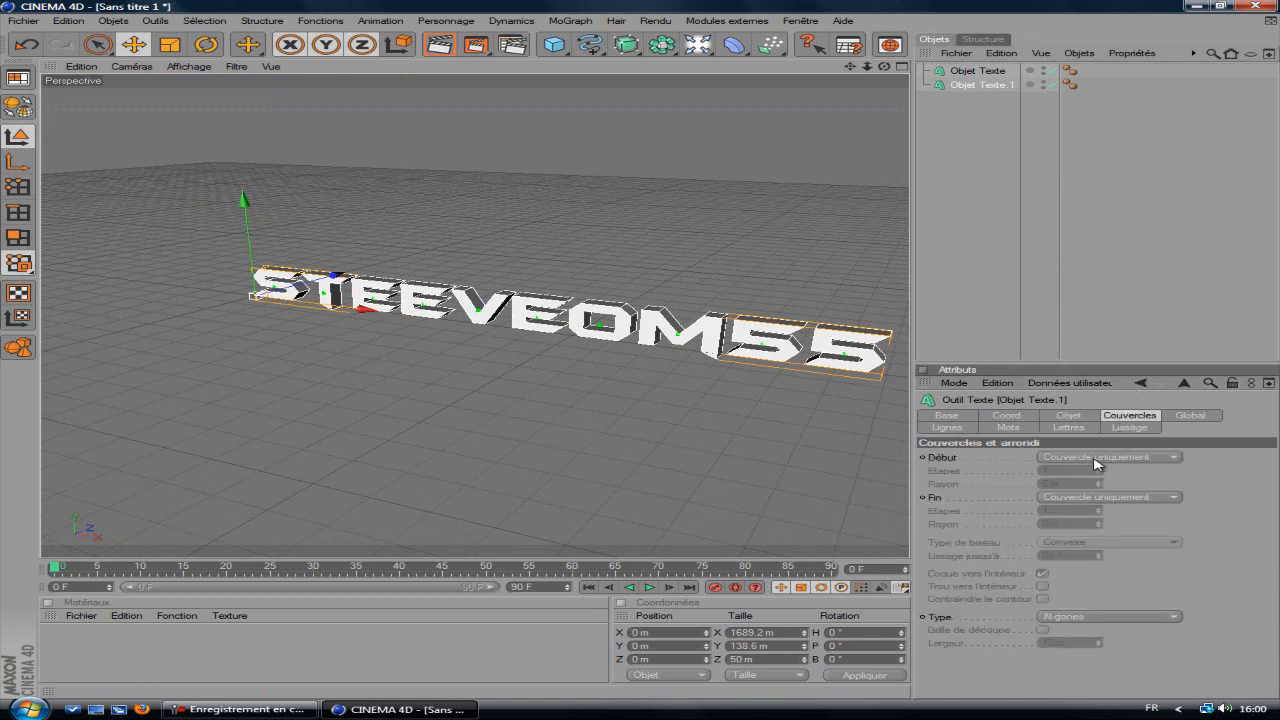
{"action": "left_click", "coordinate": [1095, 460]}
{"action": "left_click", "coordinate": [1090, 471]}
{"action": "left_click", "coordinate": [1078, 497]}
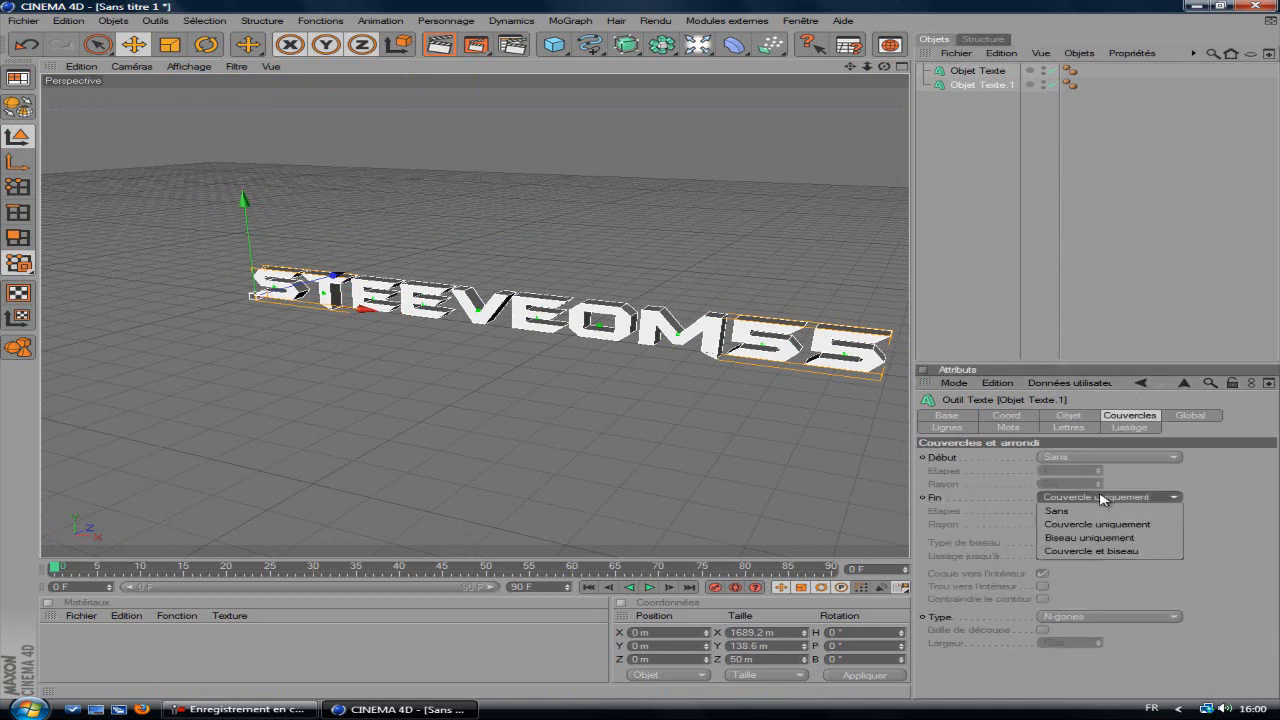
{"action": "left_click", "coordinate": [1098, 551]}
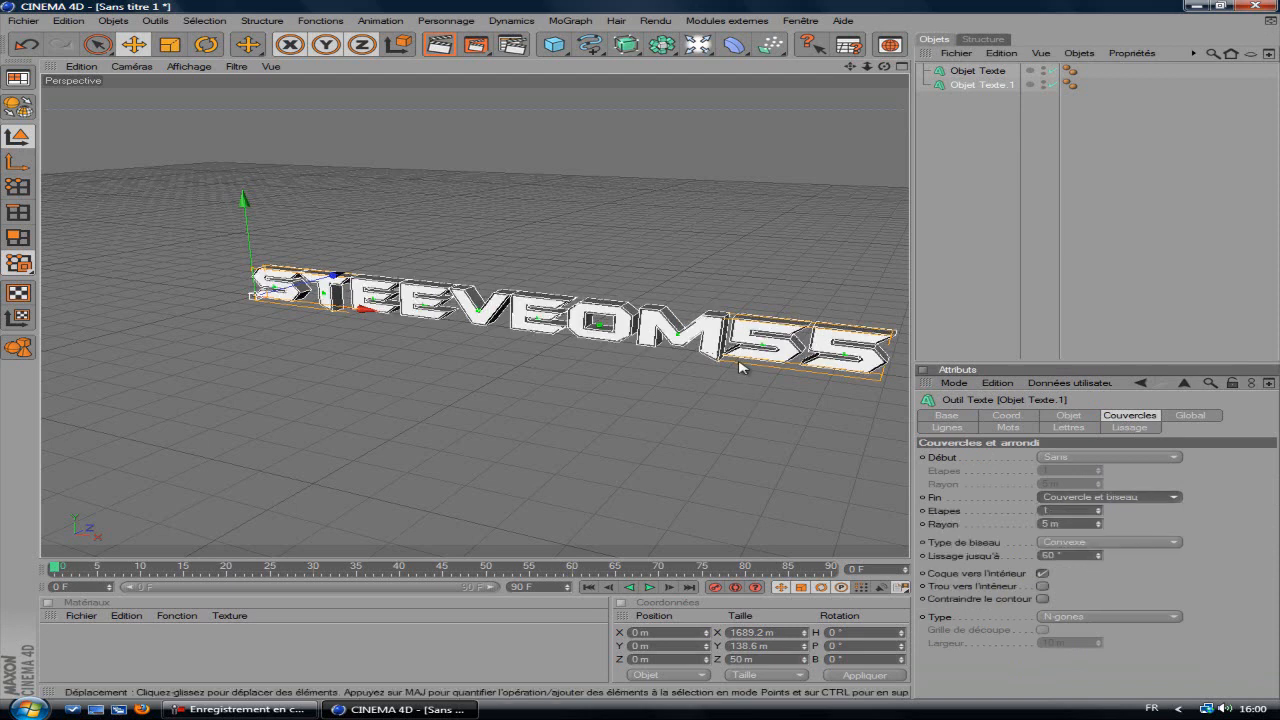
{"action": "left_click_drag", "start_coordinate": [884, 67], "coordinate": [806, 77]}
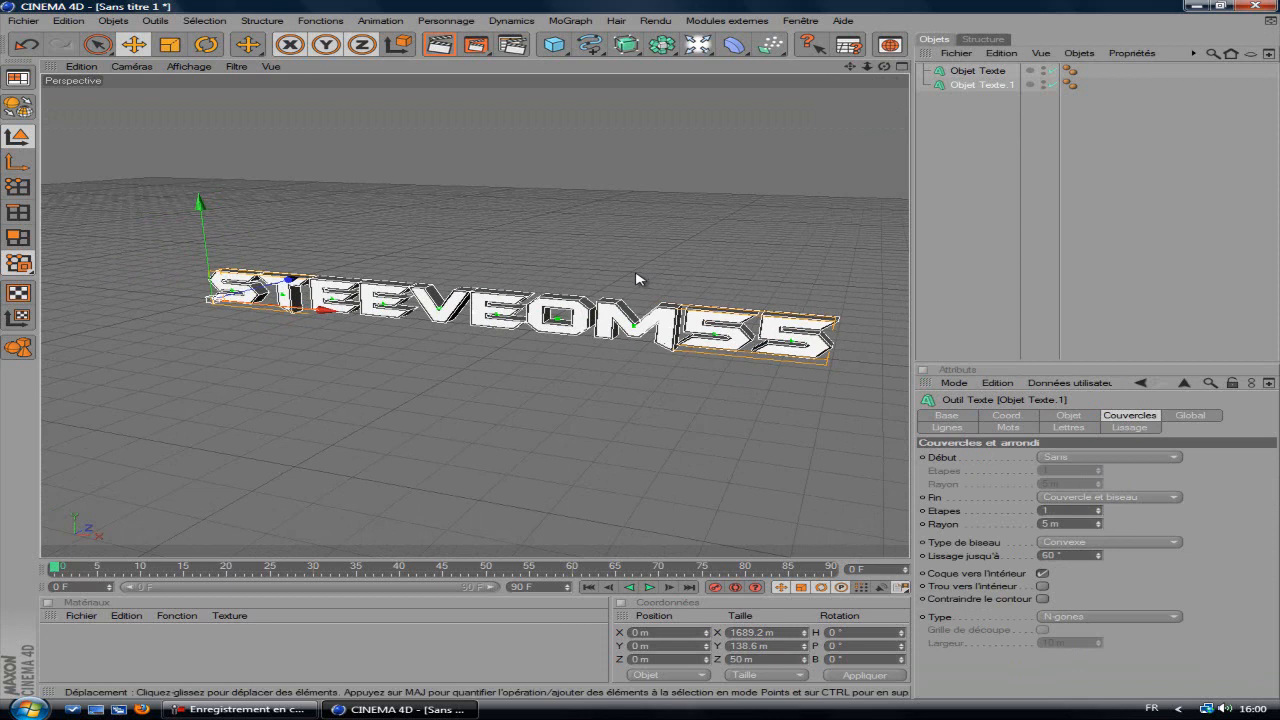
Step: Create a new material with specularity disabled and reflection enabled at 20% intensity with a Fresnel texture
{"action": "double_click", "coordinate": [133, 651]}
{"action": "double_click", "coordinate": [68, 643]}
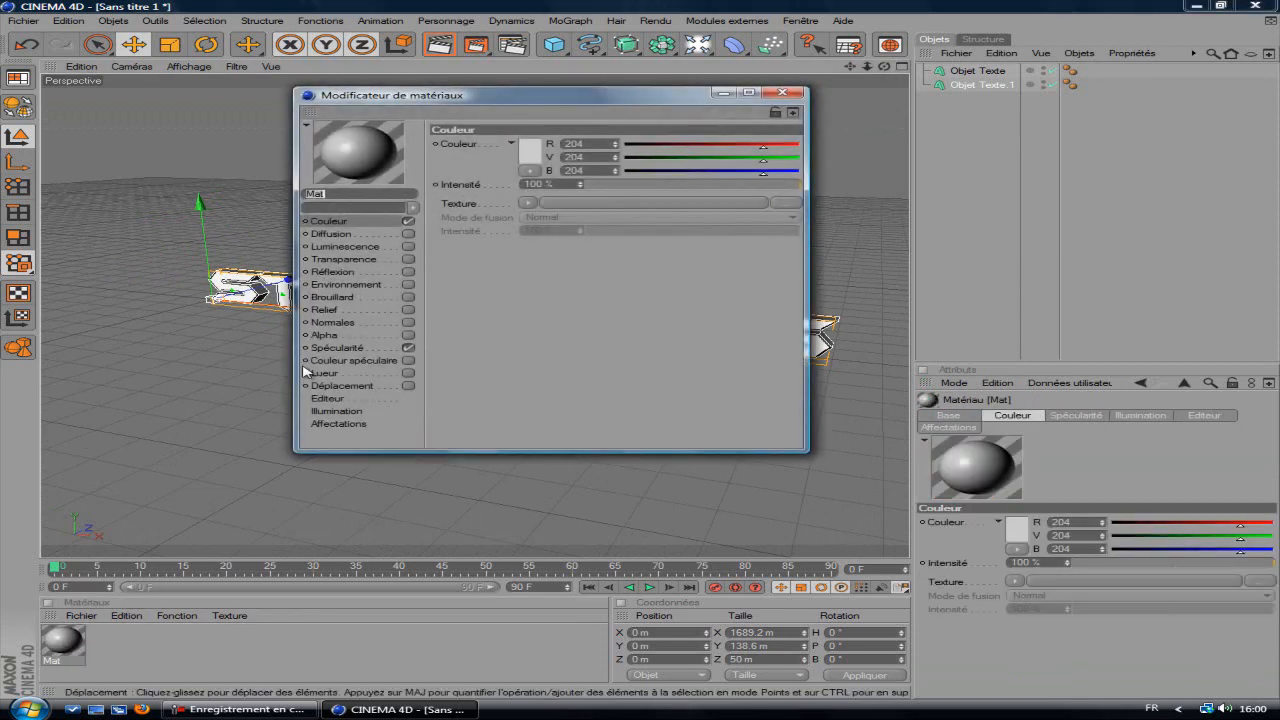
{"action": "left_click", "coordinate": [408, 348]}
{"action": "left_click", "coordinate": [384, 274]}
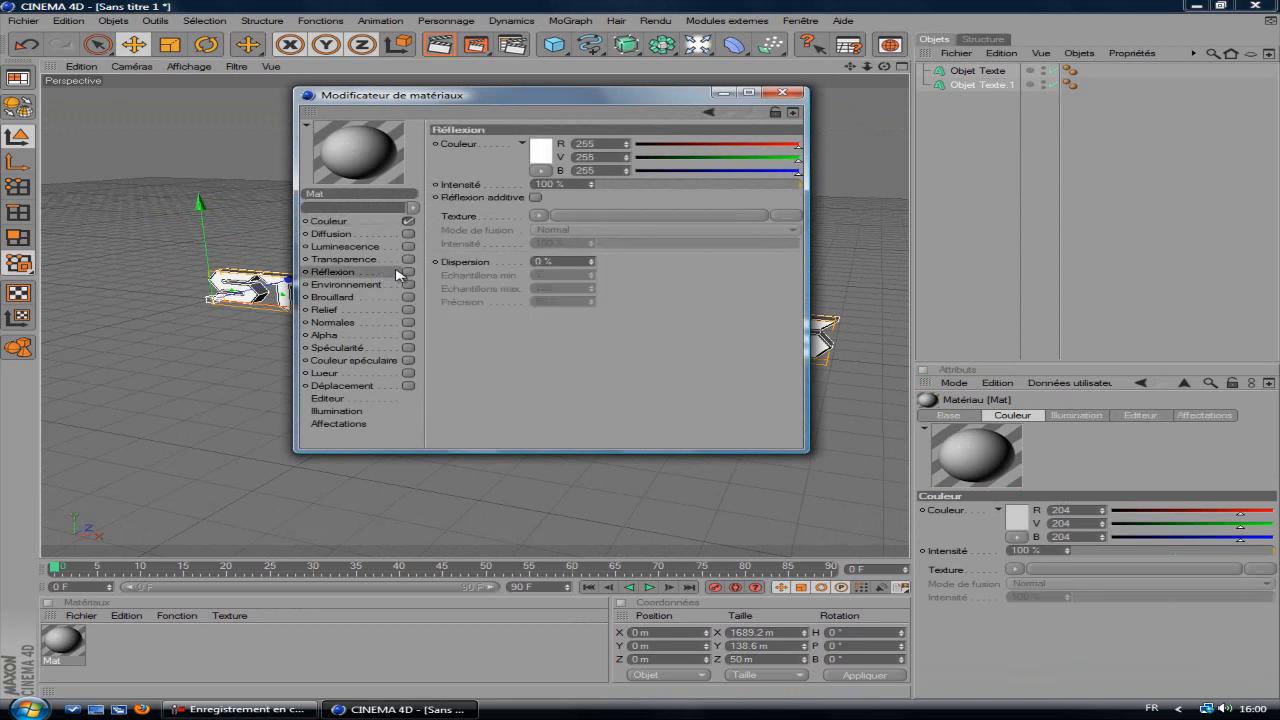
{"action": "left_click", "coordinate": [408, 271]}
{"action": "type", "text": "20"}
{"action": "left_click", "coordinate": [541, 217]}
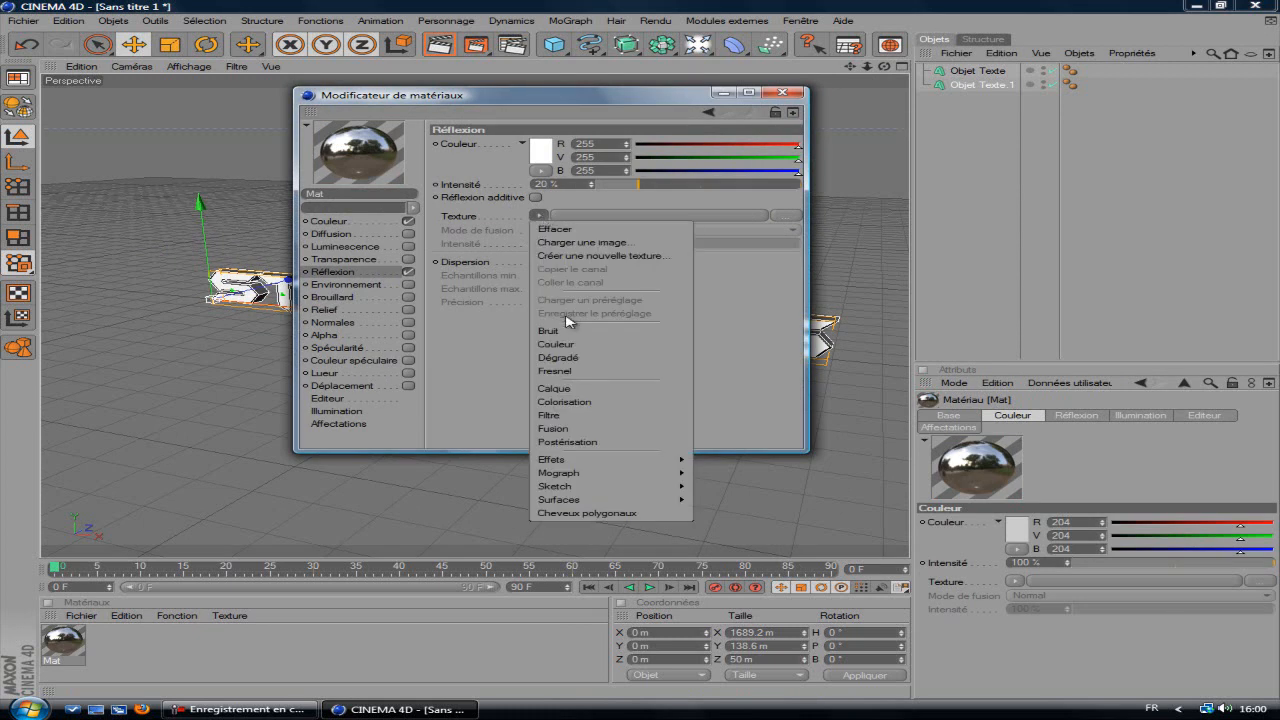
{"action": "left_click", "coordinate": [560, 368]}
Step: Set the new material's colour to pure red (255, 0, 0) and close the material editor
{"action": "left_click", "coordinate": [541, 151]}
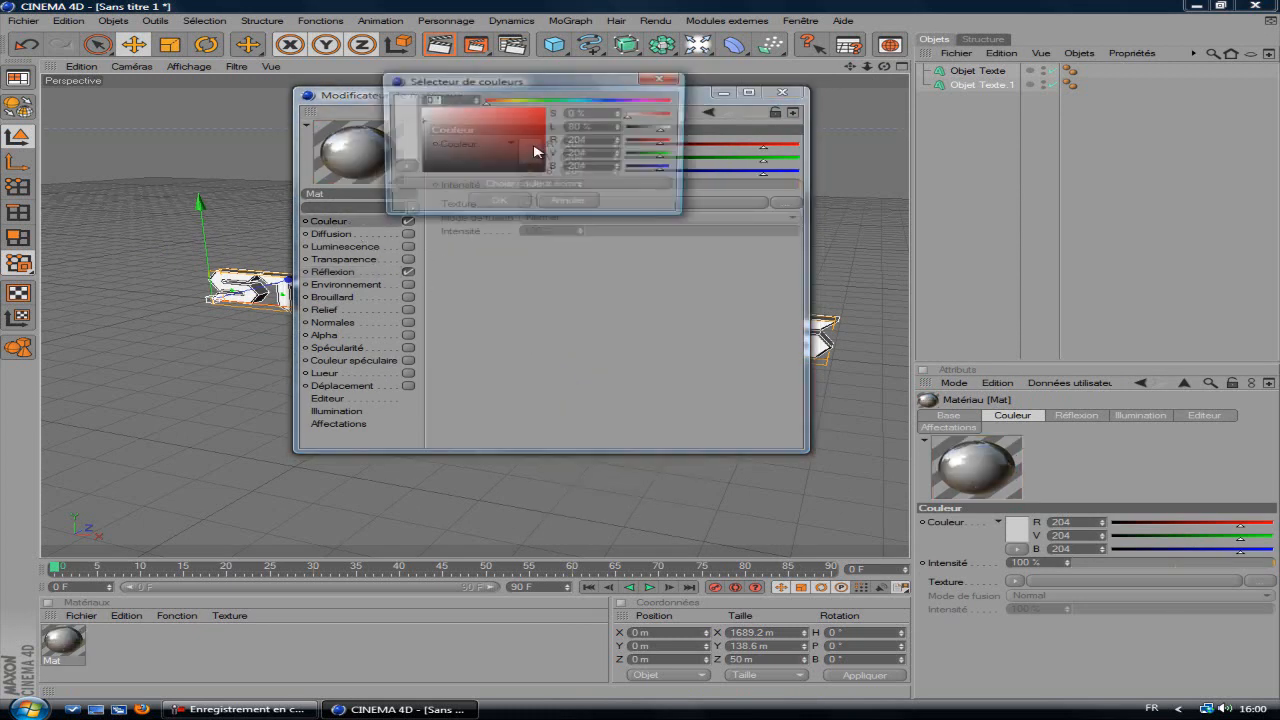
{"action": "left_click", "coordinate": [498, 202]}
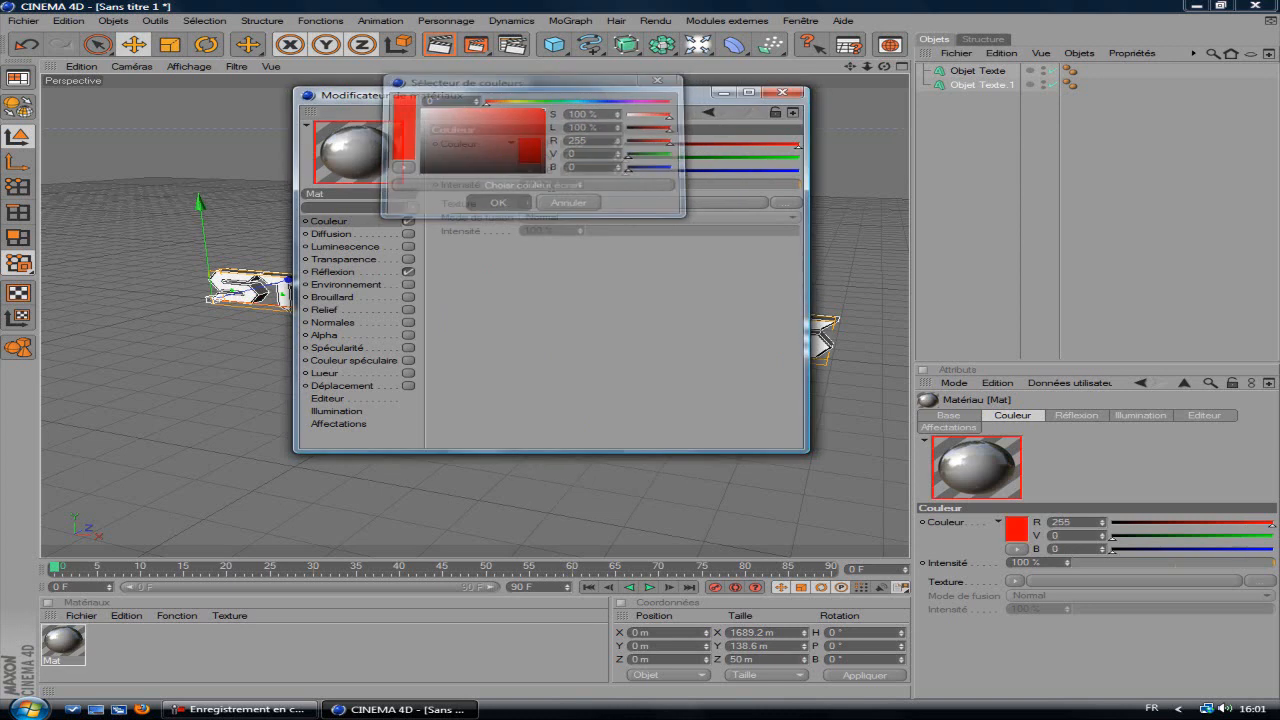
{"action": "left_click", "coordinate": [782, 92]}
Step: Duplicate the red material and set the copy's colour to blue (0, 123, 255)
{"action": "left_click_drag", "start_coordinate": [68, 642], "coordinate": [145, 648], "text": "ctrl"}
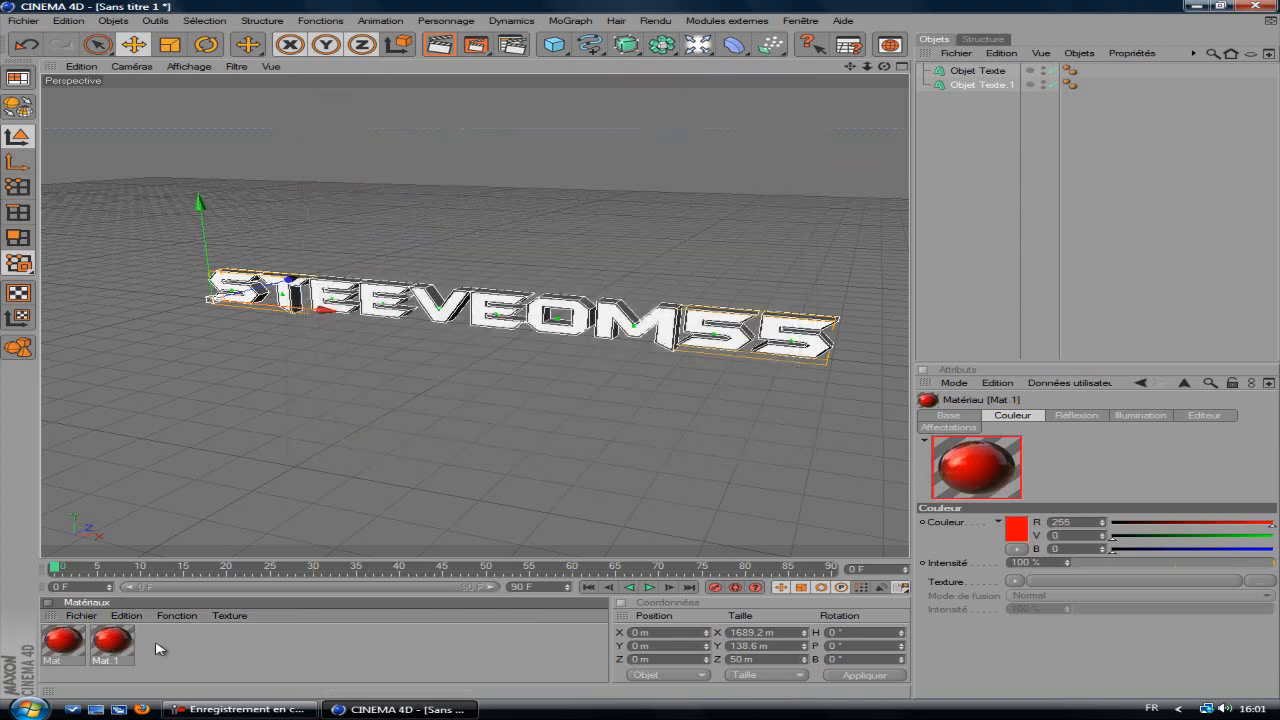
{"action": "double_click", "coordinate": [113, 644]}
{"action": "left_click", "coordinate": [527, 150]}
{"action": "left_click", "coordinate": [592, 98]}
{"action": "left_click", "coordinate": [494, 199]}
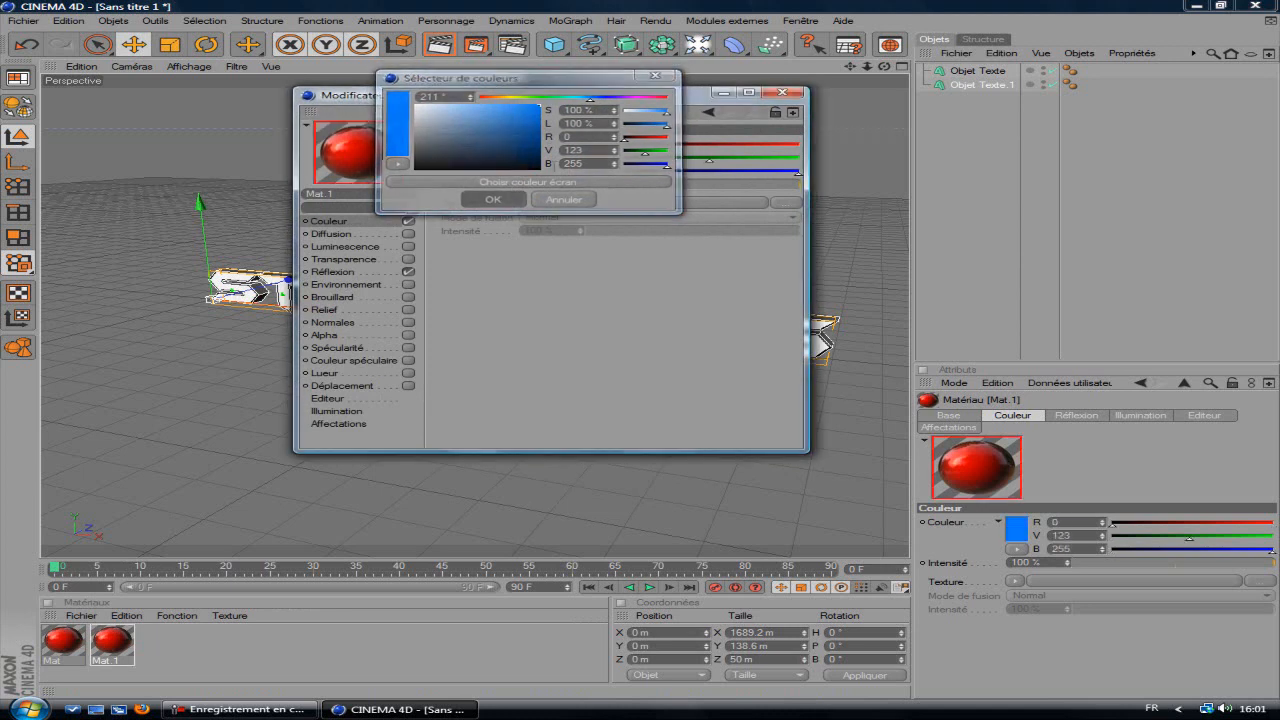
{"action": "left_click", "coordinate": [782, 93]}
Step: Apply the blue material to the original text and the red one to its duplicate, and render the view
{"action": "left_click_drag", "start_coordinate": [128, 645], "coordinate": [993, 78]}
{"action": "left_click_drag", "start_coordinate": [62, 642], "coordinate": [975, 92]}
{"action": "left_click_drag", "start_coordinate": [884, 67], "coordinate": [643, 354]}
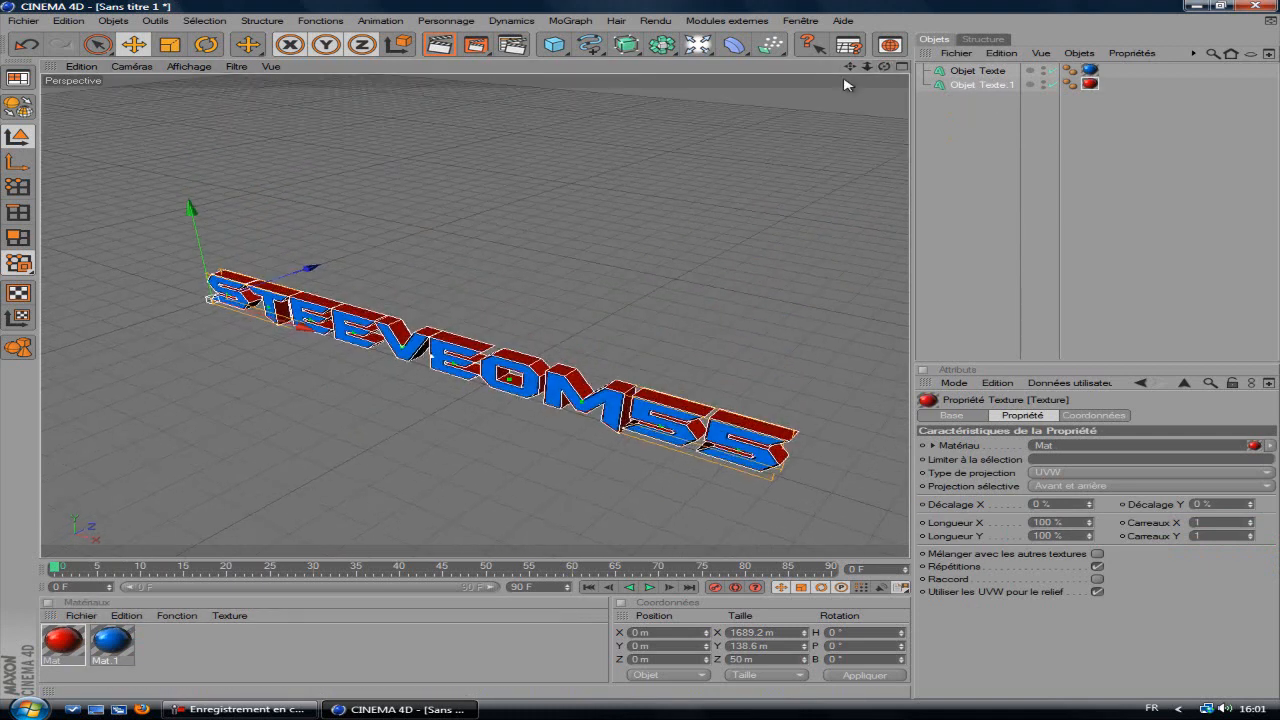
{"action": "left_click", "coordinate": [442, 50]}
Step: Raise both text objects together to about 211 m on the Y axis
{"action": "left_click_drag", "start_coordinate": [883, 68], "coordinate": [643, 357]}
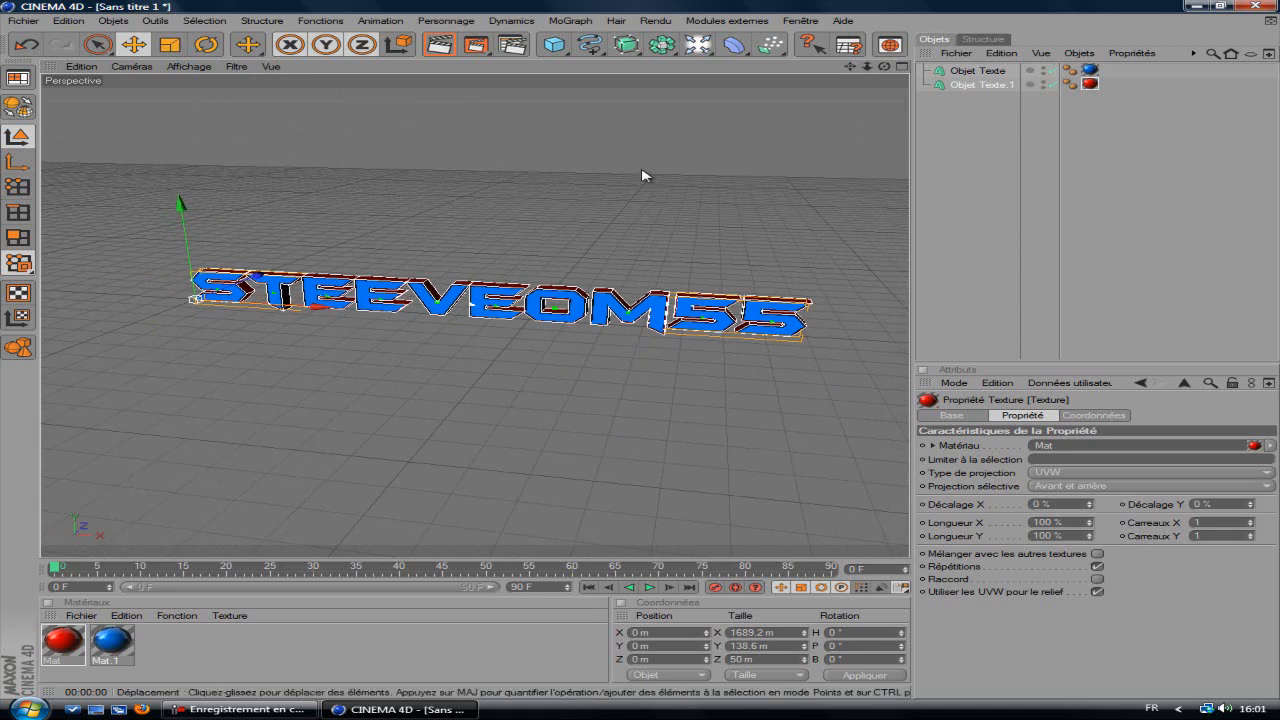
{"action": "left_click", "coordinate": [978, 71], "text": "ctrl"}
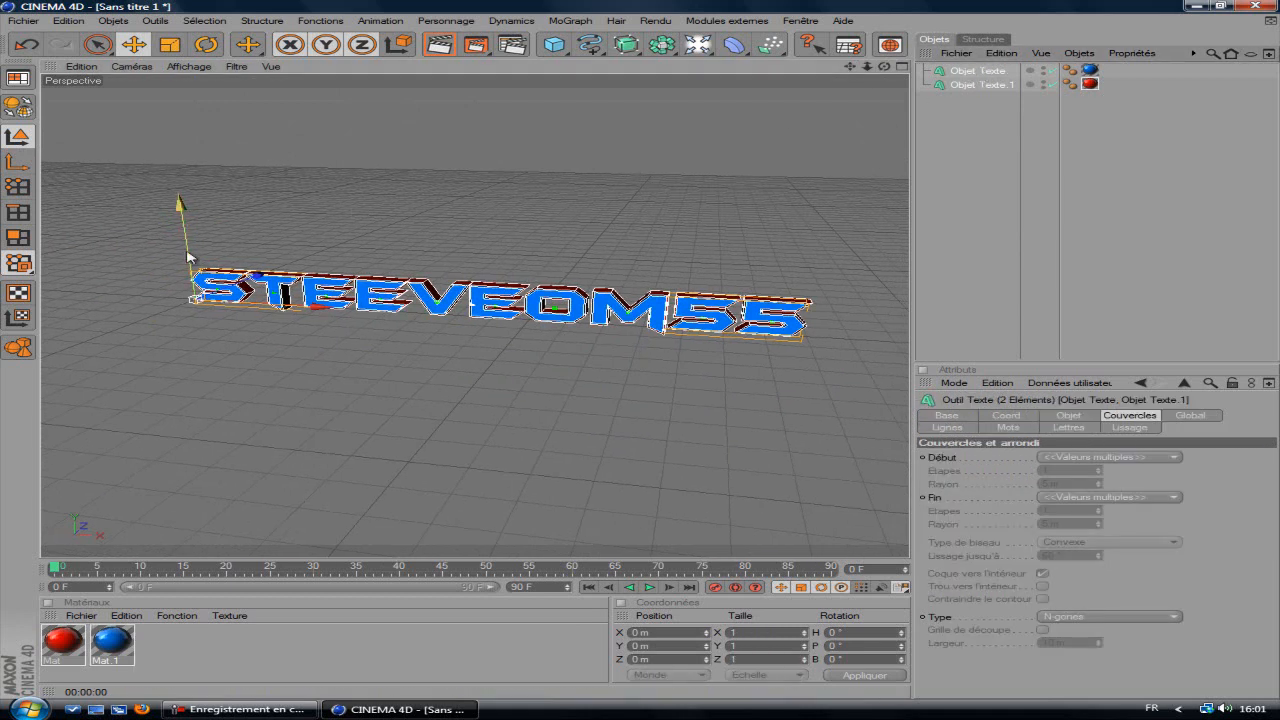
{"action": "left_click_drag", "start_coordinate": [189, 258], "coordinate": [183, 204]}
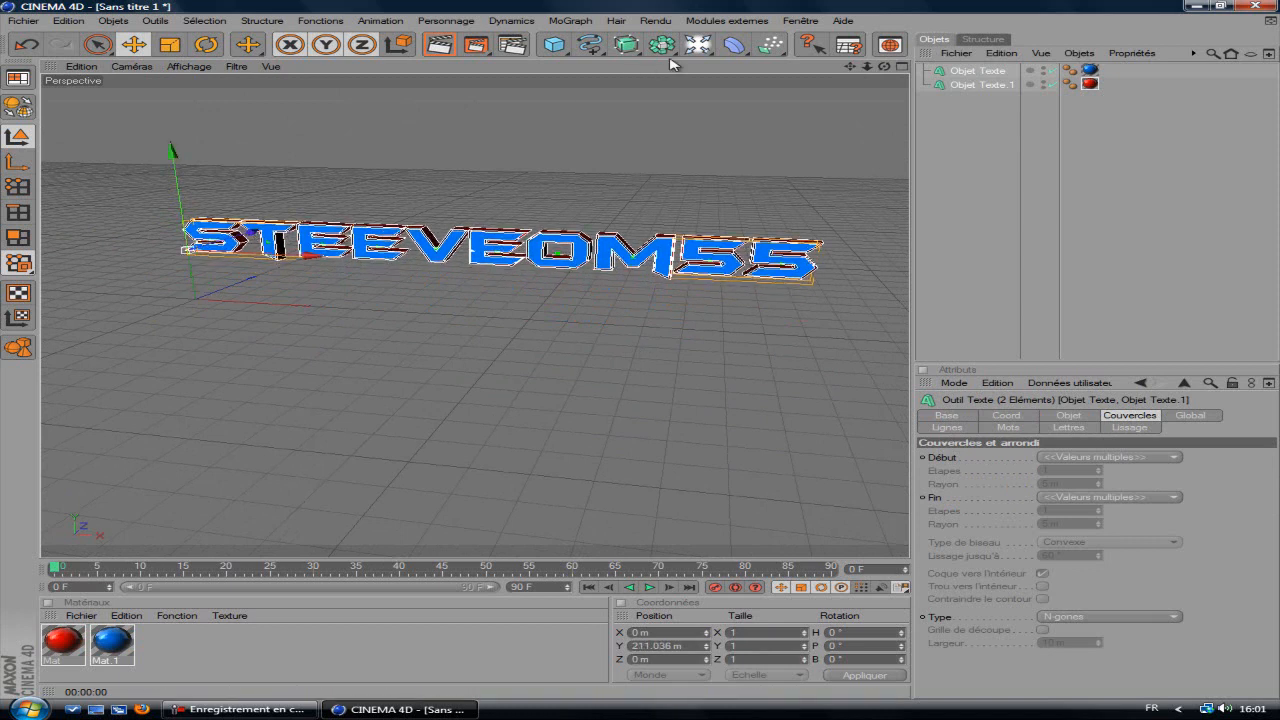
Step: Add a floor object and move it along X to about 744 m so it lies under the text
{"action": "left_click_drag", "start_coordinate": [697, 45], "coordinate": [915, 115]}
{"action": "left_click_drag", "start_coordinate": [320, 309], "coordinate": [643, 355]}
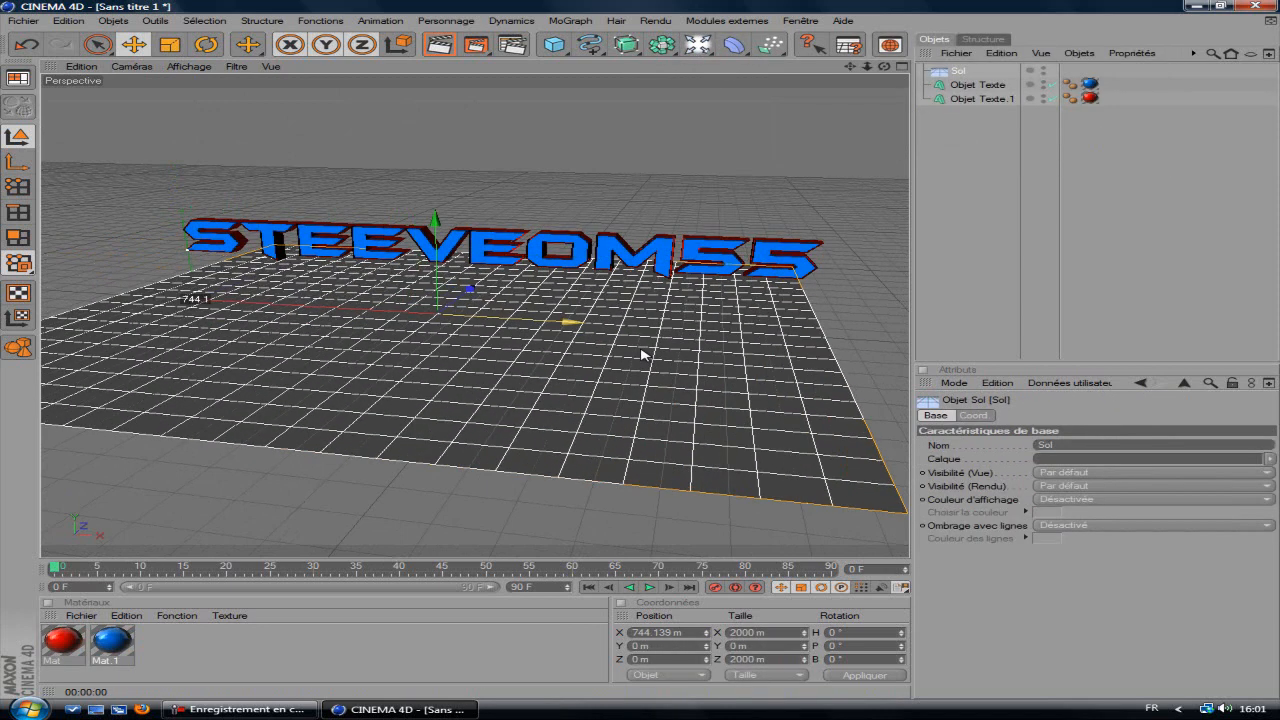
Step: Lower both text objects together to about 170.5 m on the Y axis, closer to the floor
{"action": "left_click", "coordinate": [975, 85]}
{"action": "left_click", "coordinate": [978, 99], "text": "ctrl"}
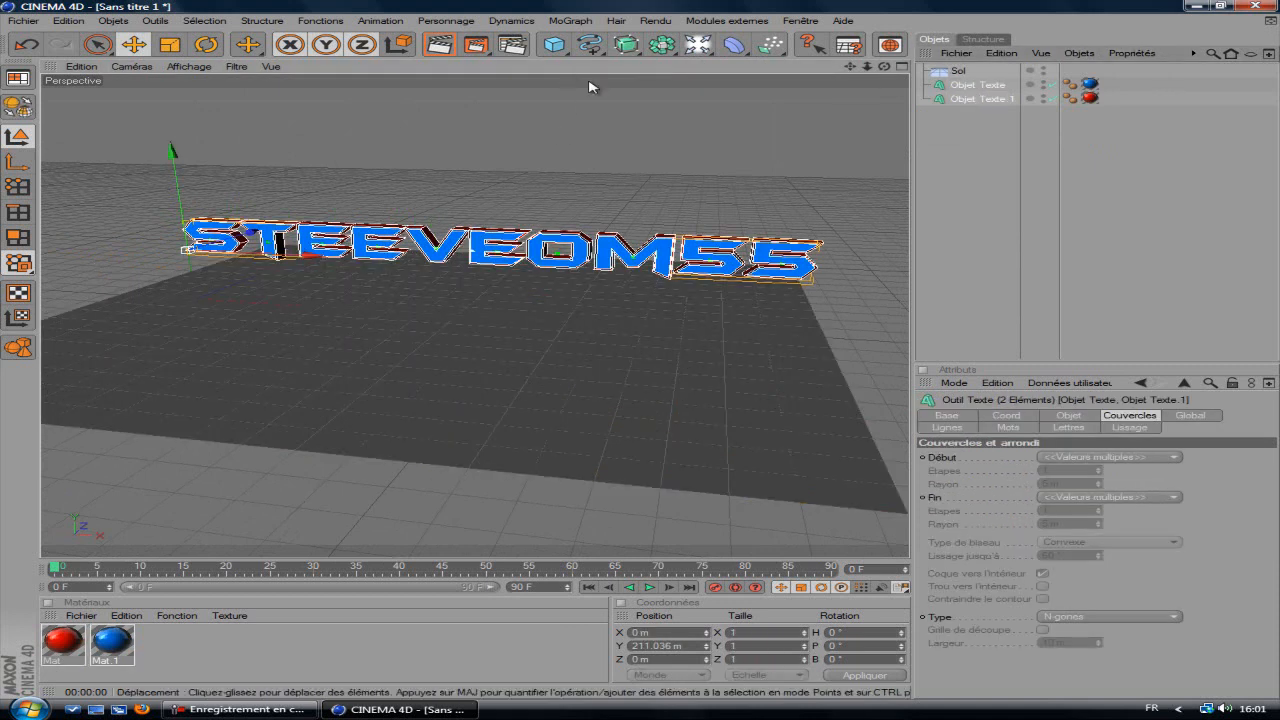
{"action": "left_click_drag", "start_coordinate": [172, 150], "coordinate": [614, 210]}
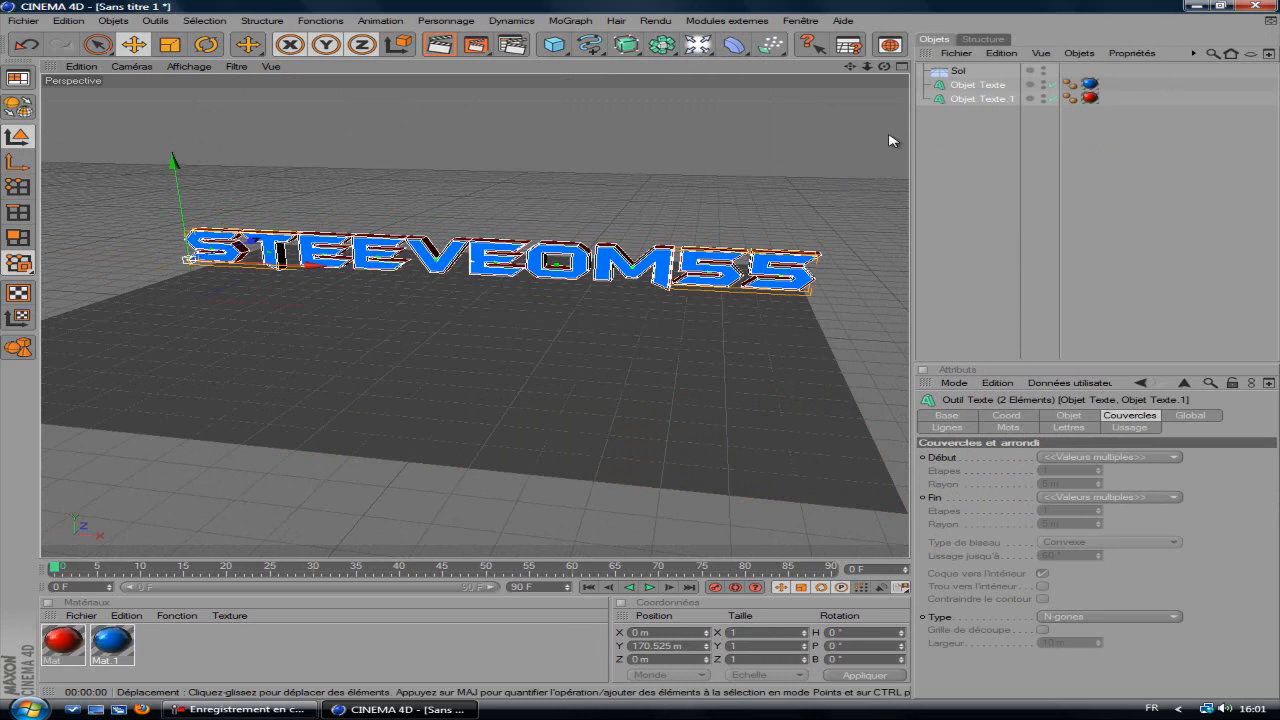
Step: Add an omni light and place it above the floor behind the text, at about X 882, Y 457, Z 304 m
{"action": "left_click", "coordinate": [697, 44]}
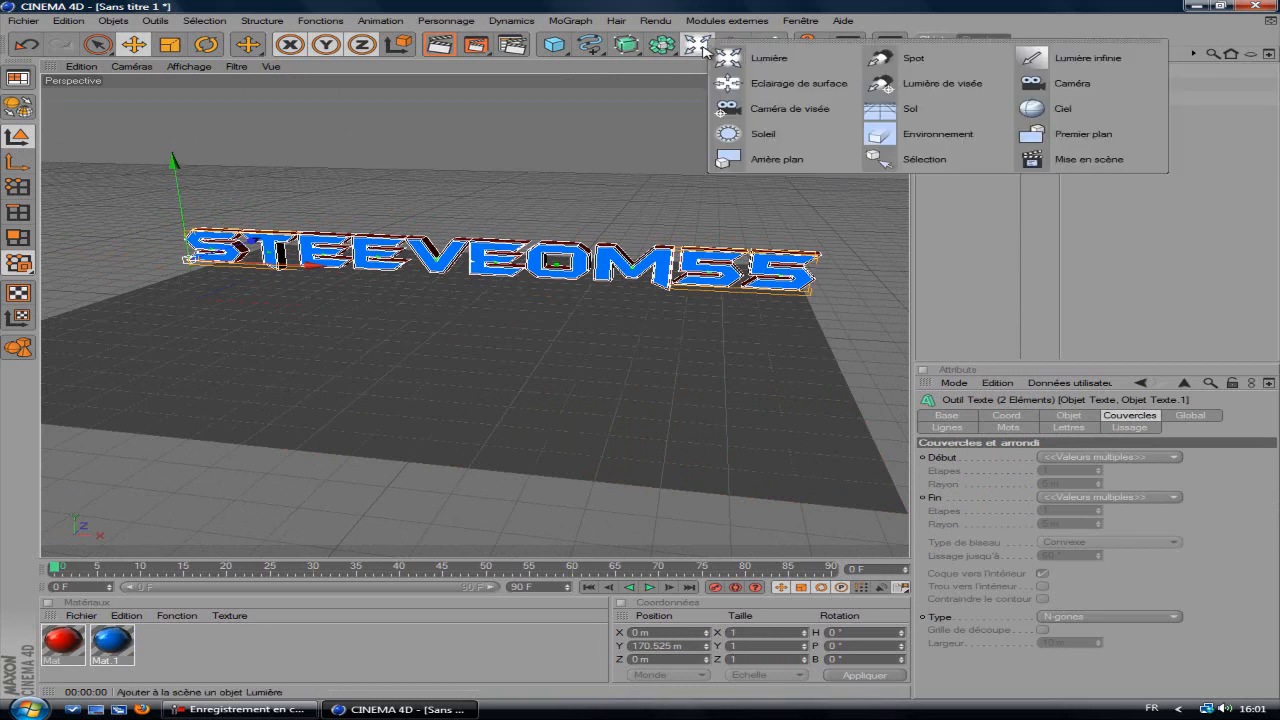
{"action": "left_click", "coordinate": [753, 61]}
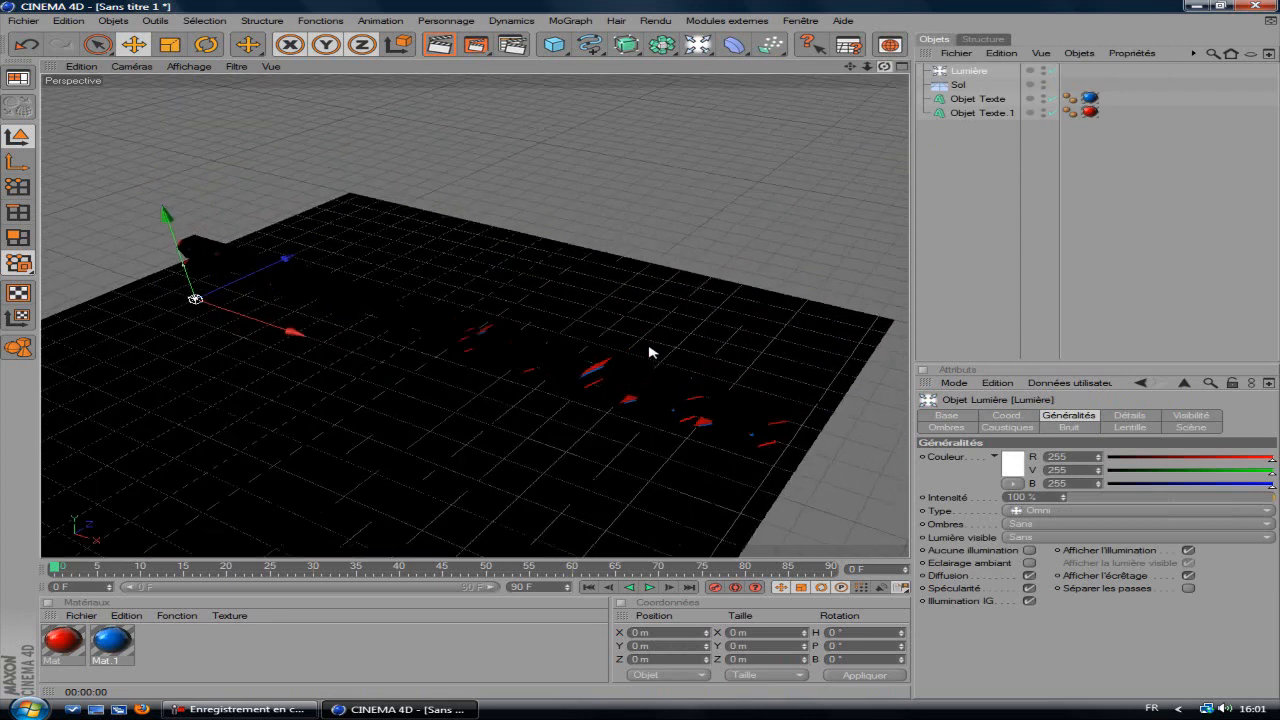
{"action": "left_click_drag", "start_coordinate": [184, 262], "coordinate": [157, 189]}
{"action": "mouse_move", "coordinate": [637, 360]}
{"action": "left_mouse_down", "text": "alt"}
{"action": "mouse_move", "coordinate": [198, 199]}
{"action": "mouse_move", "coordinate": [643, 357]}
{"action": "left_mouse_up", "text": "alt"}
{"action": "left_click_drag", "start_coordinate": [490, 186], "coordinate": [490, 169]}
{"action": "left_click_drag", "start_coordinate": [886, 67], "coordinate": [645, 352]}
{"action": "left_click_drag", "start_coordinate": [624, 209], "coordinate": [643, 355]}
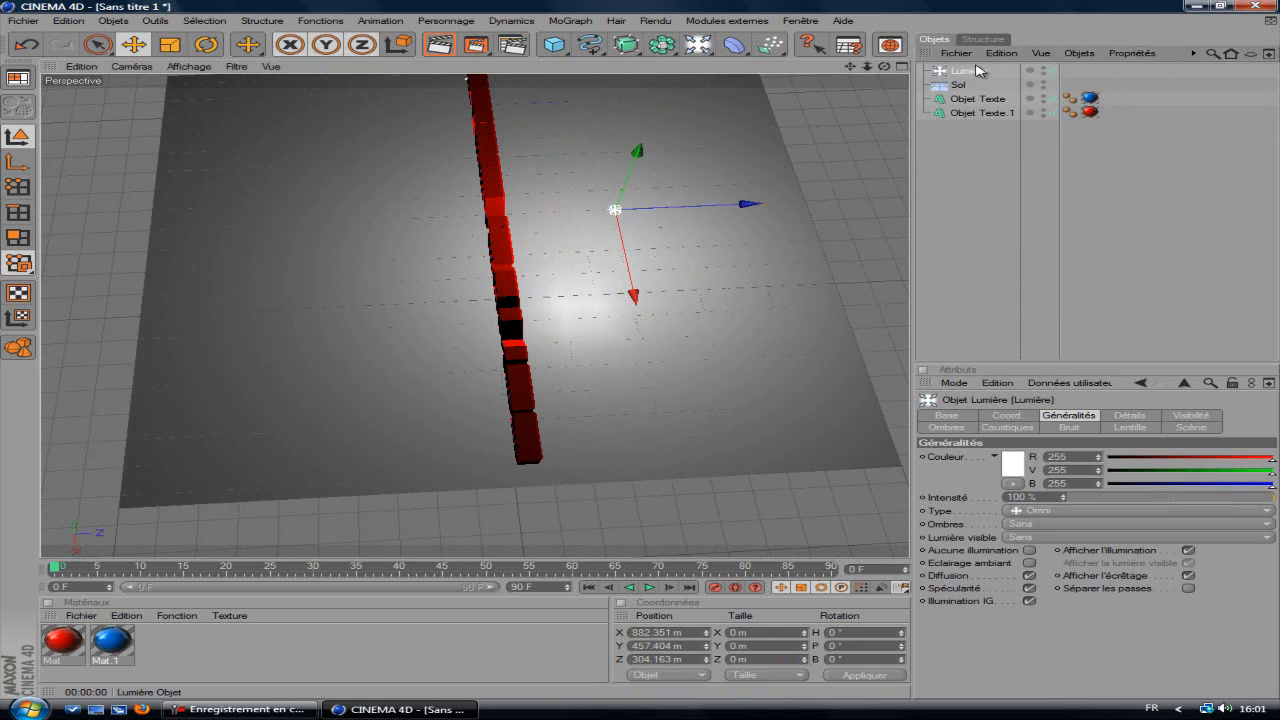
Step: Duplicate the light and move the copy along Z to about -389 m, on the other side of the text
{"action": "key", "text": "ctrl+c"}
{"action": "key", "text": "ctrl+v"}
{"action": "left_click_drag", "start_coordinate": [748, 204], "coordinate": [640, 354]}
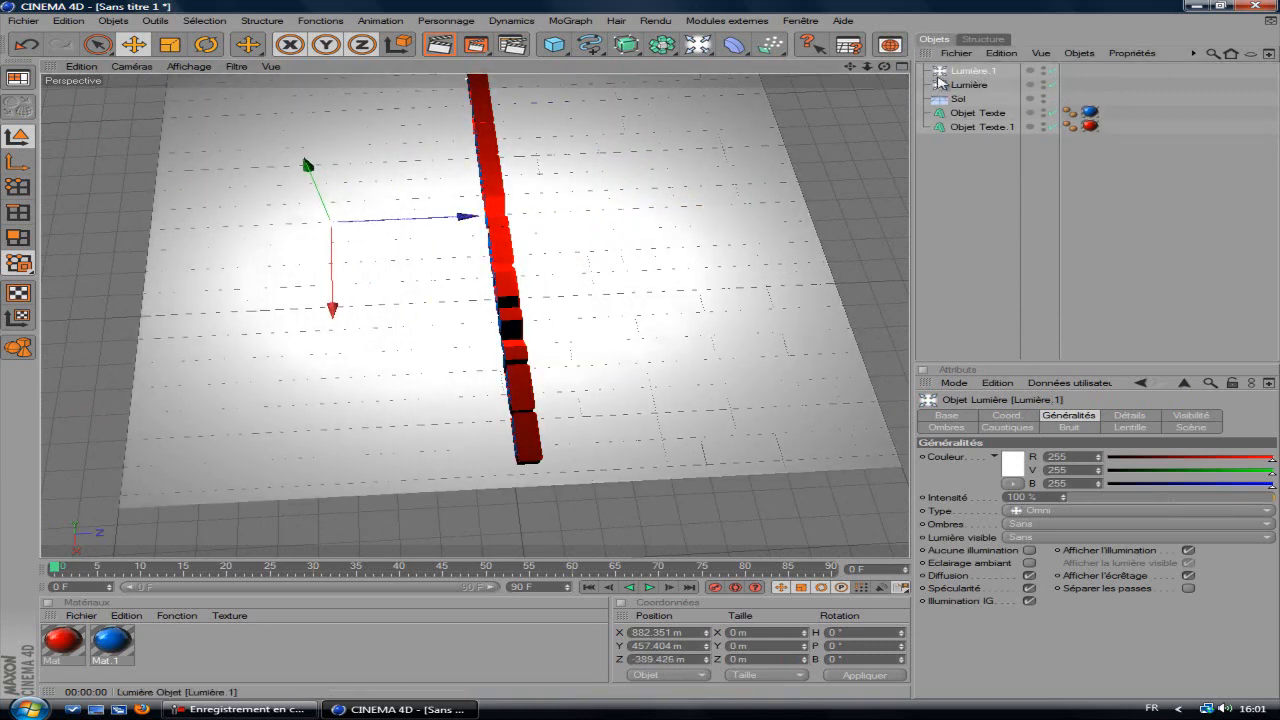
Step: Set the shadows of both lights to Masques d'ombres (ombres diffuses) and render the view
{"action": "left_click", "coordinate": [968, 86], "text": "ctrl"}
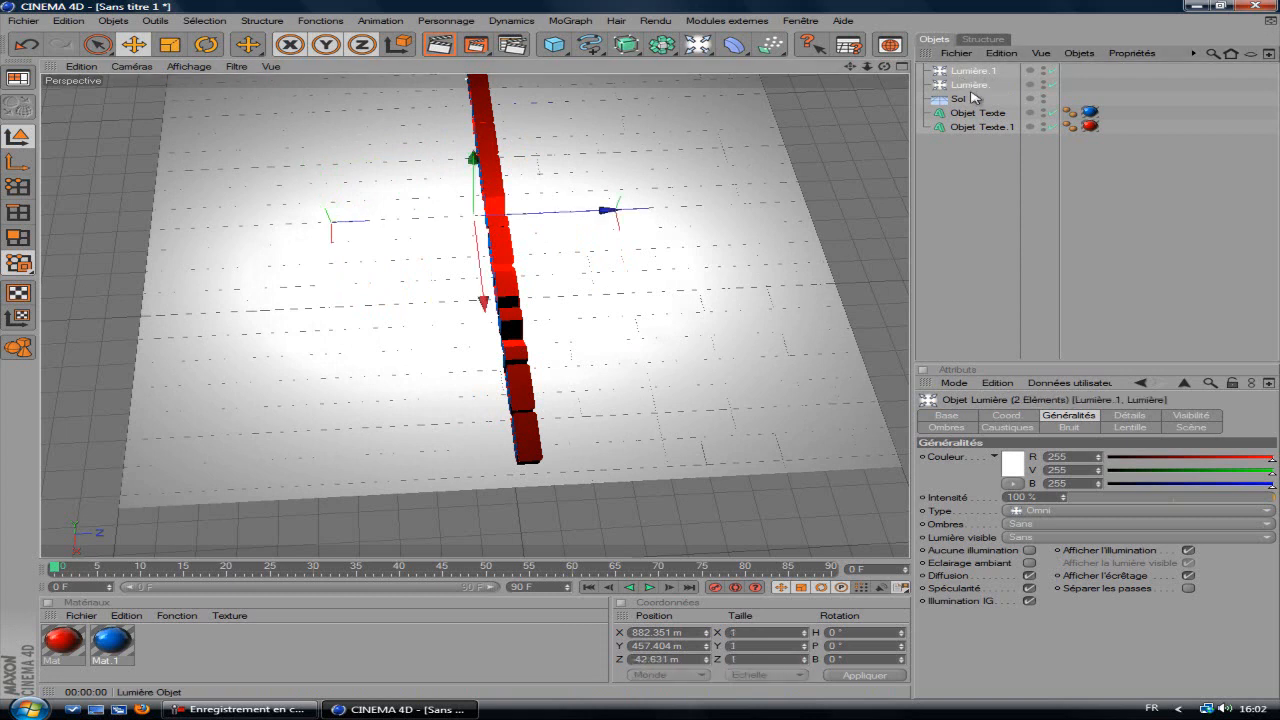
{"action": "left_click", "coordinate": [948, 428]}
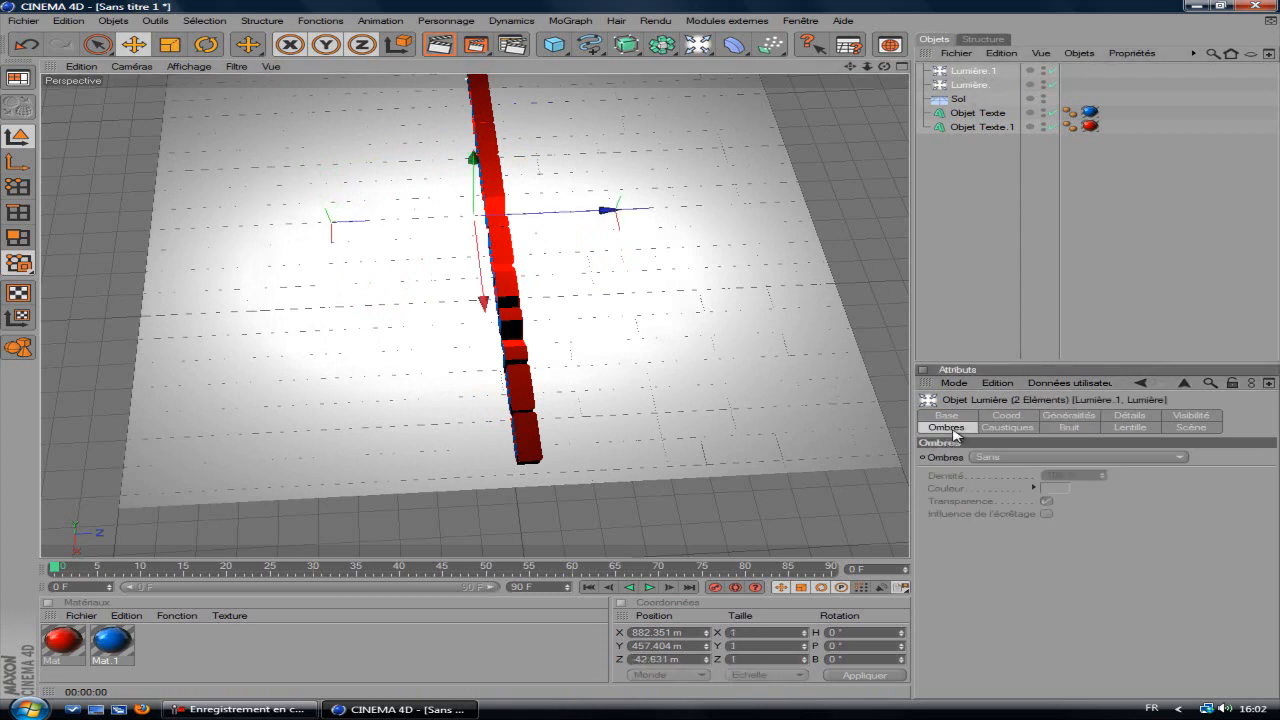
{"action": "left_click", "coordinate": [1015, 456]}
{"action": "left_click", "coordinate": [1075, 485]}
{"action": "mouse_move", "coordinate": [641, 350]}
{"action": "left_mouse_down"}
{"action": "mouse_move", "coordinate": [602, 359]}
{"action": "mouse_move", "coordinate": [640, 352]}
{"action": "left_mouse_up"}
{"action": "left_click_drag", "start_coordinate": [850, 66], "coordinate": [876, 68]}
{"action": "left_click", "coordinate": [440, 45]}
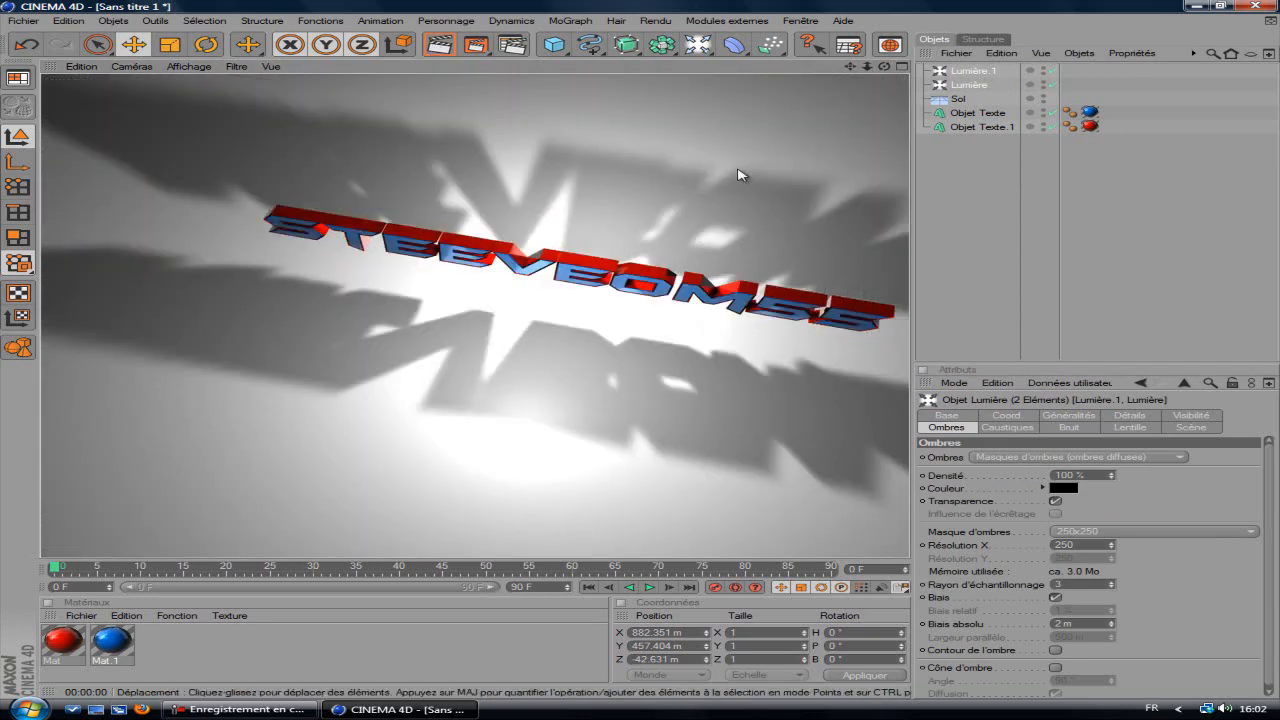
Step: Shatter both text objects into 40 pieces with Thrausi, using random breaking, and close the Thrausi window
{"action": "left_click_drag", "start_coordinate": [884, 67], "coordinate": [640, 350]}
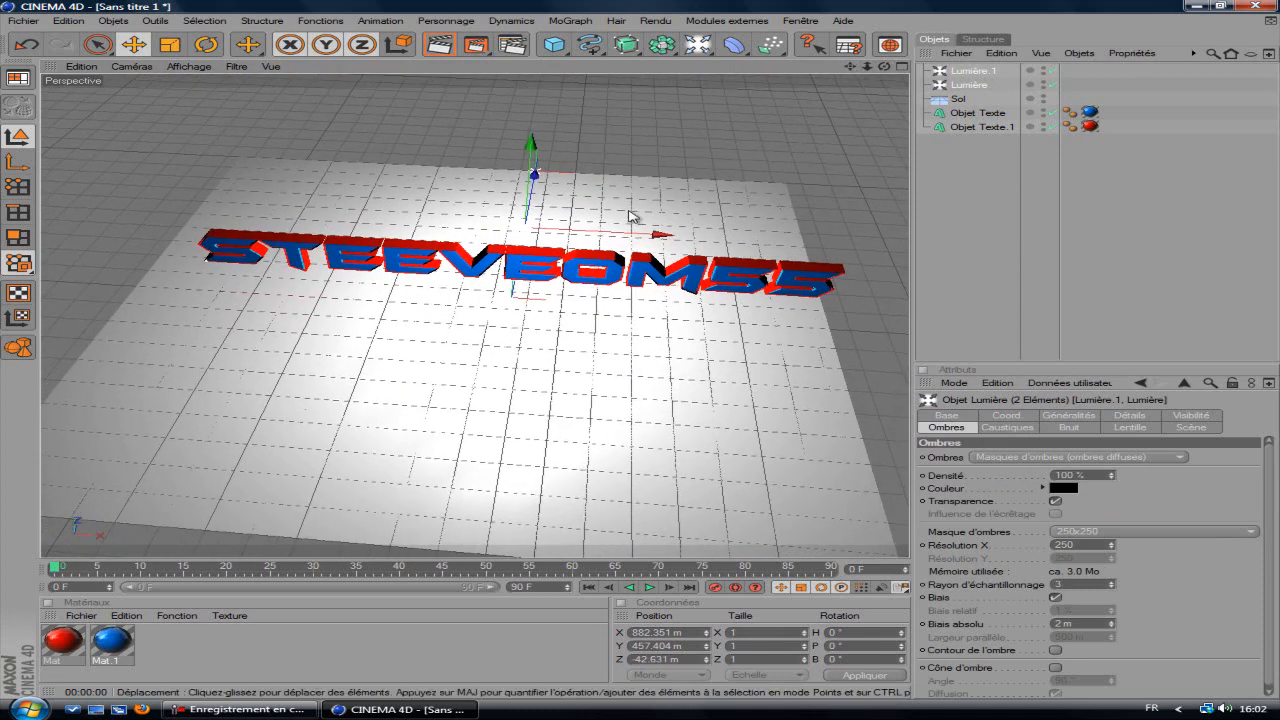
{"action": "scroll", "coordinate": [637, 213], "scroll_direction": "up", "scroll_amount": 1}
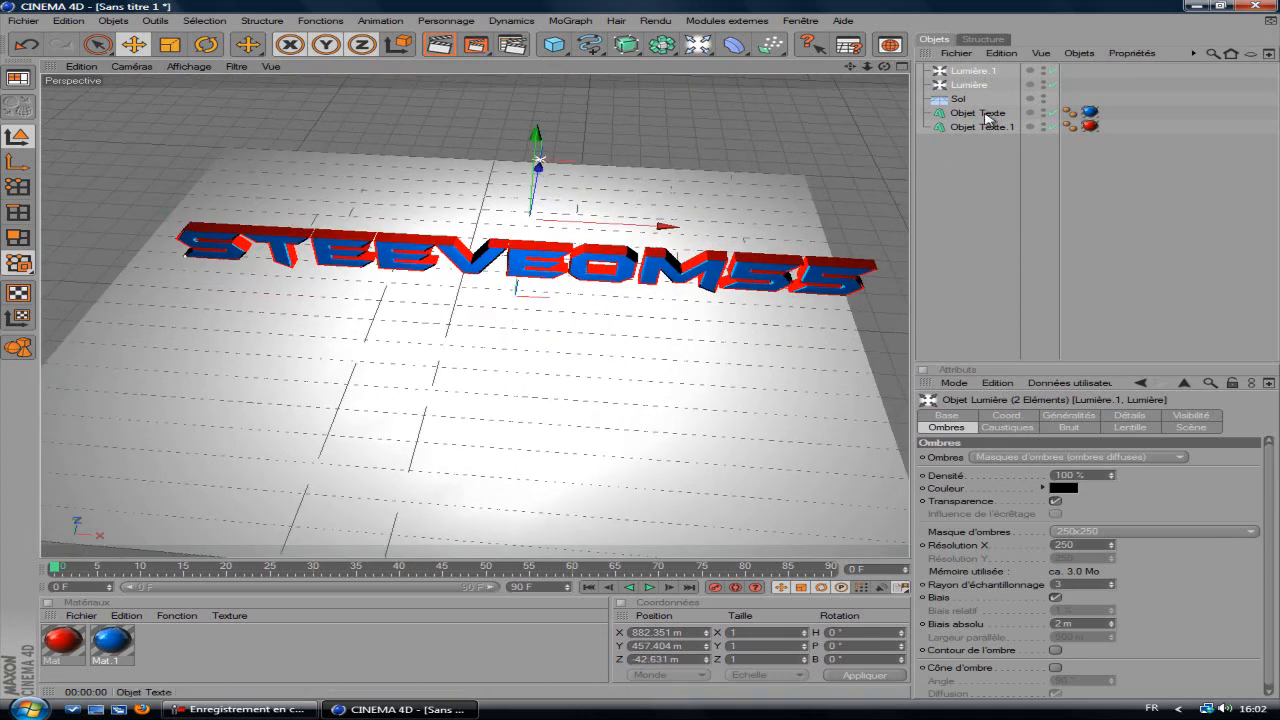
{"action": "left_click", "coordinate": [984, 114]}
{"action": "left_click", "coordinate": [979, 128], "text": "ctrl"}
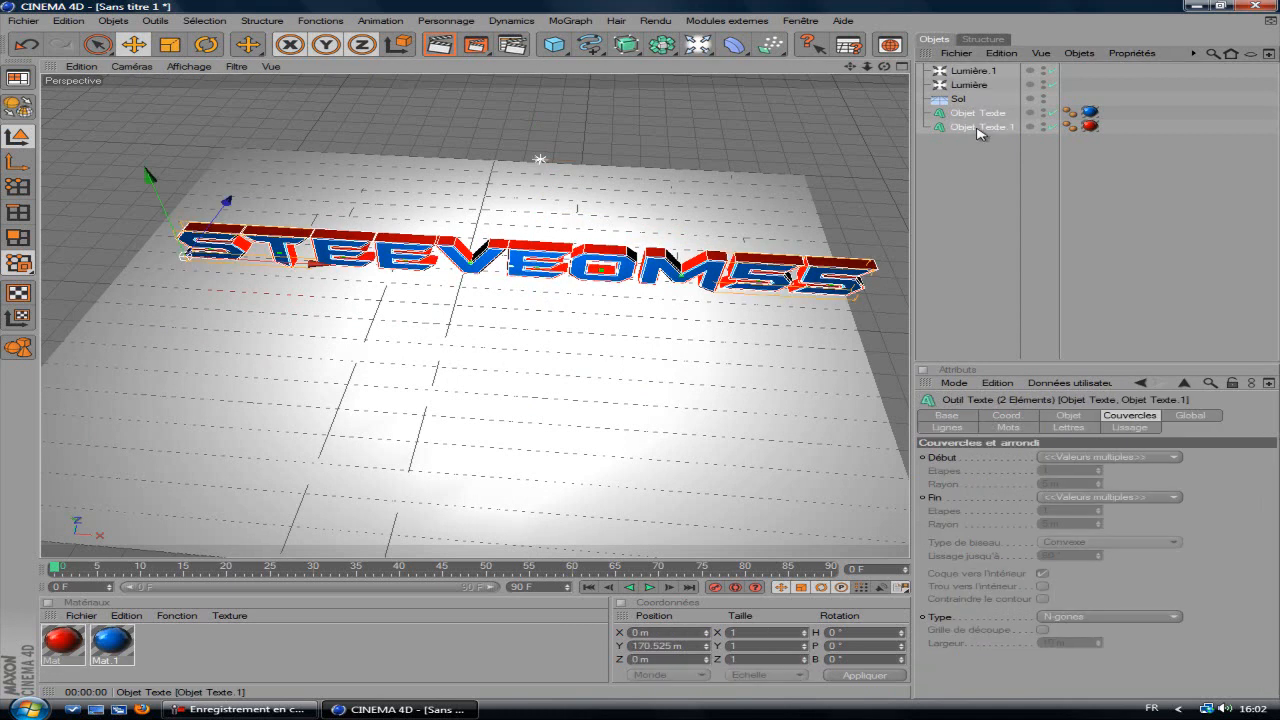
{"action": "left_click", "coordinate": [730, 22]}
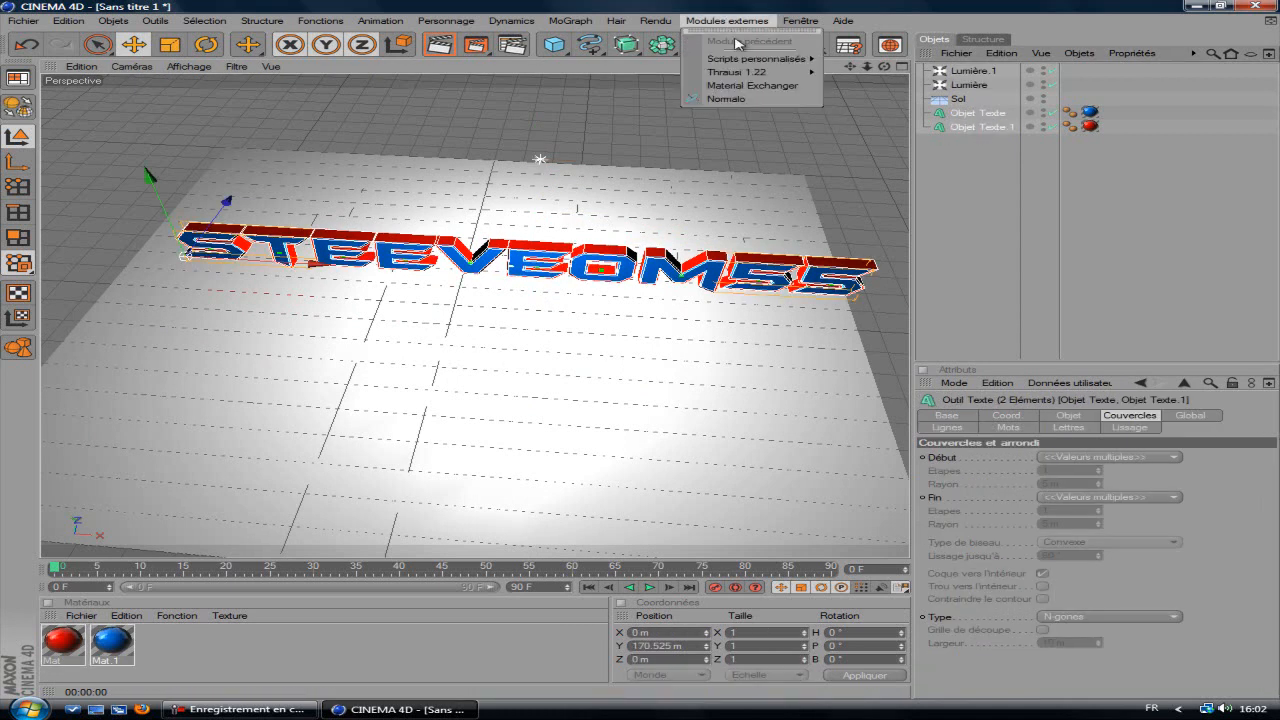
{"action": "mouse_move", "coordinate": [745, 76]}
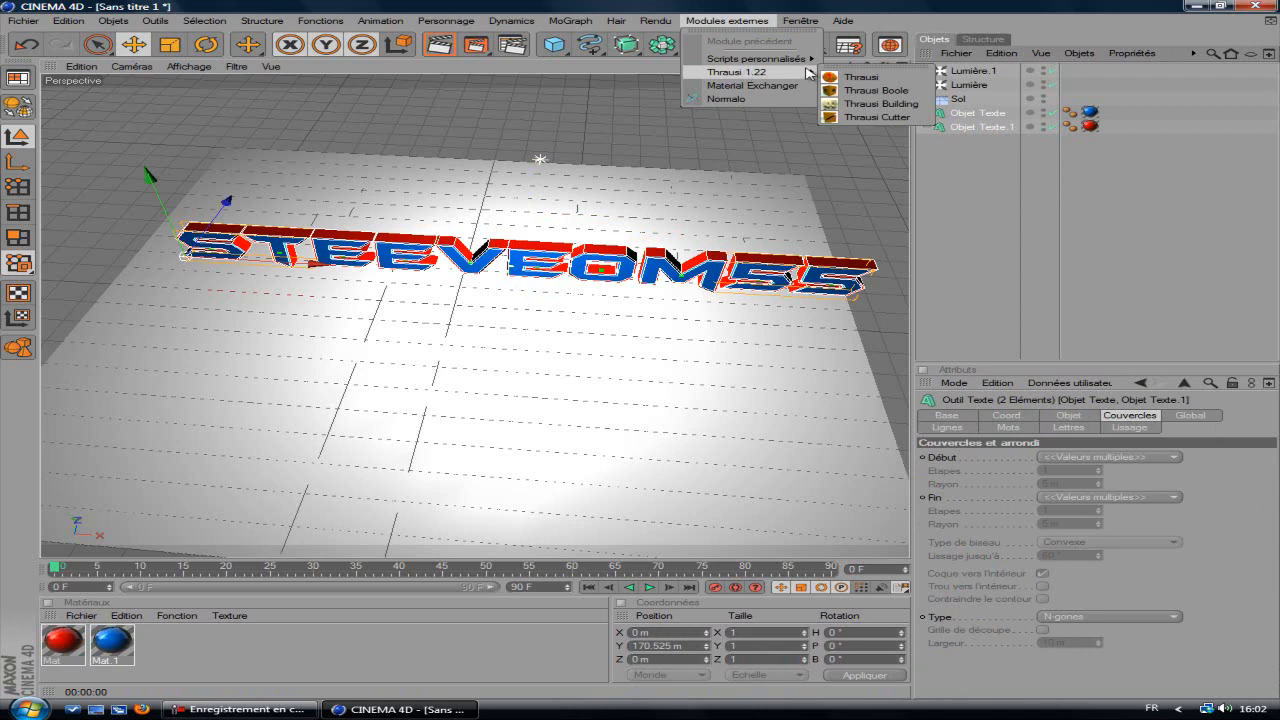
{"action": "left_click", "coordinate": [862, 78]}
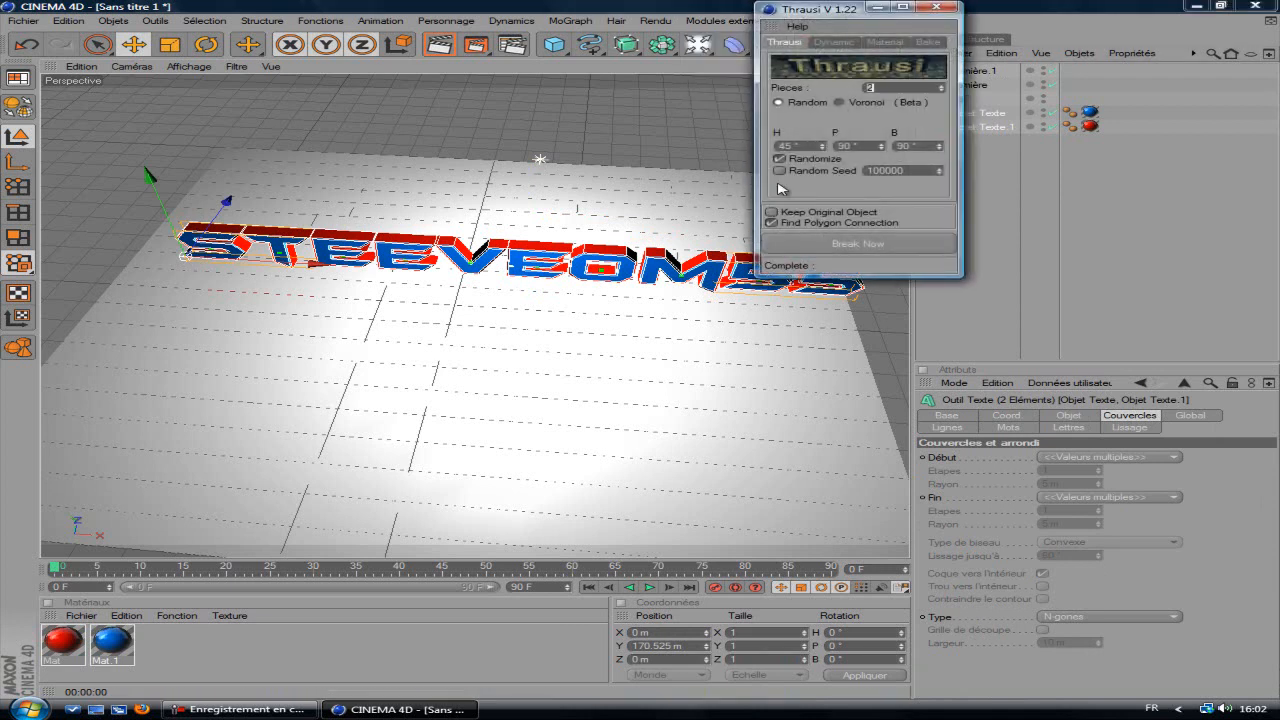
{"action": "left_click", "coordinate": [860, 246]}
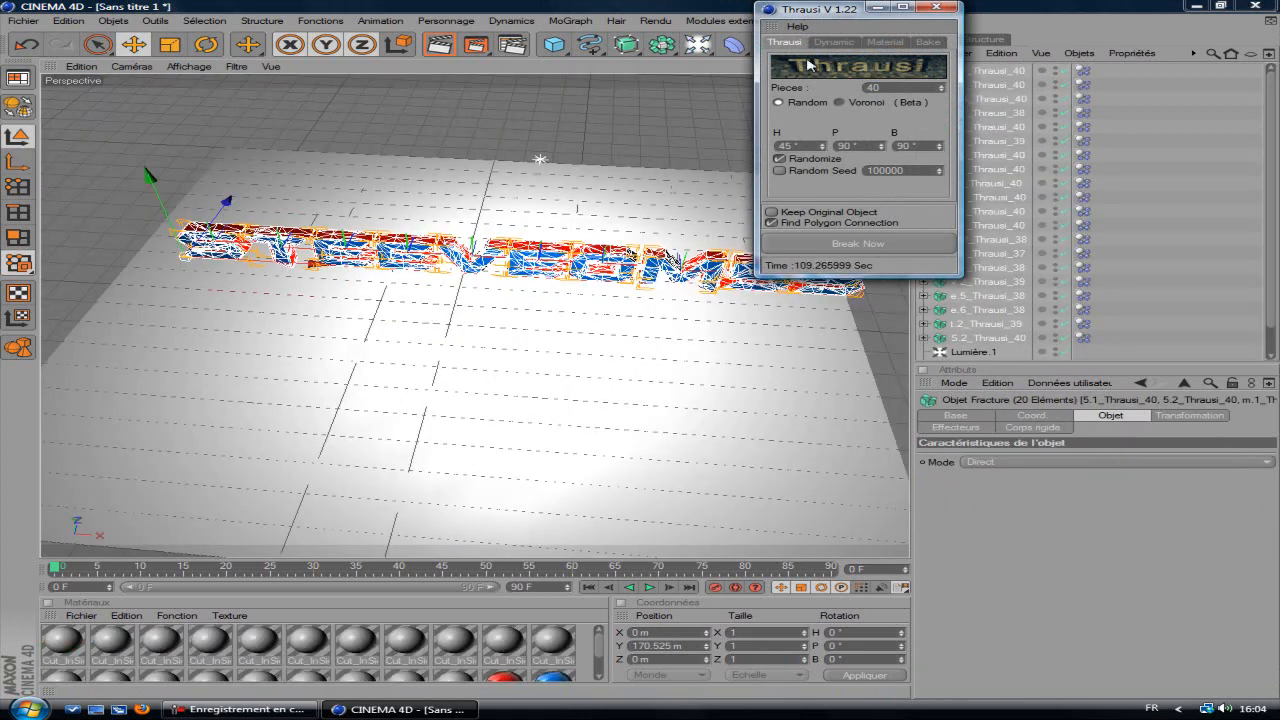
{"action": "left_click", "coordinate": [937, 8]}
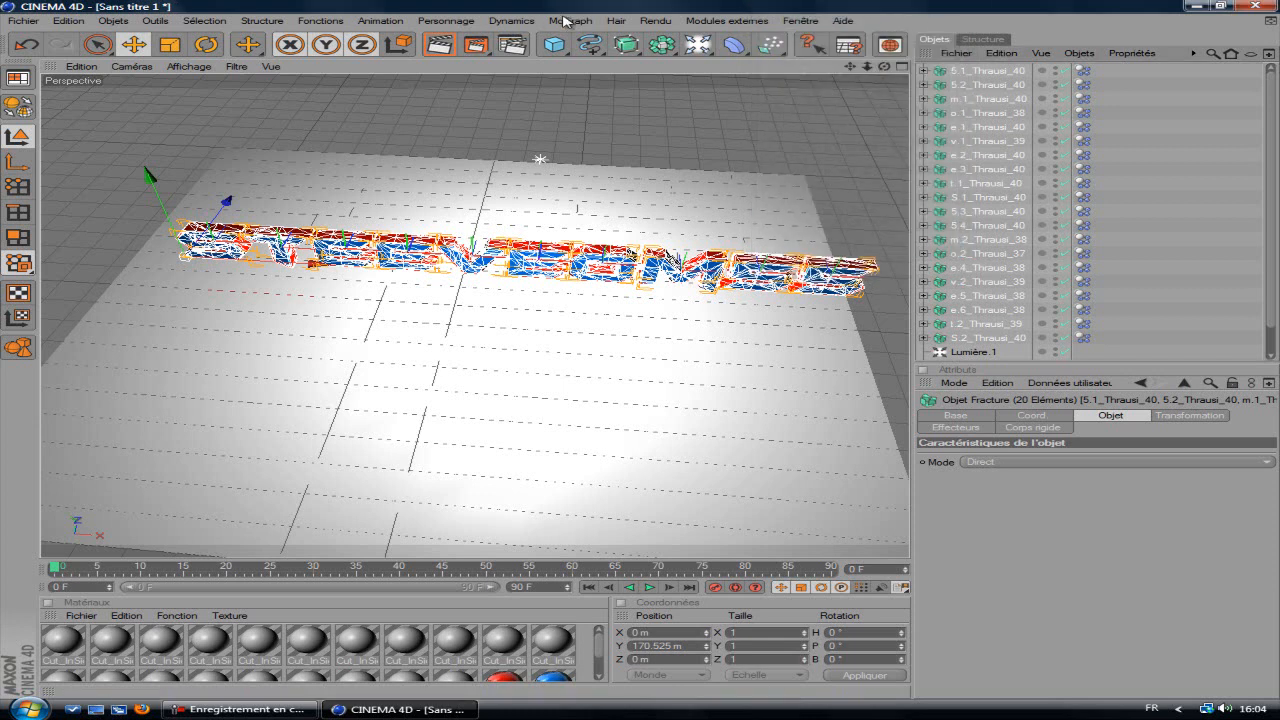
Step: Add a MoGraph Fracture object and place all the Thrausi letter groups inside it as children
{"action": "left_click", "coordinate": [566, 21]}
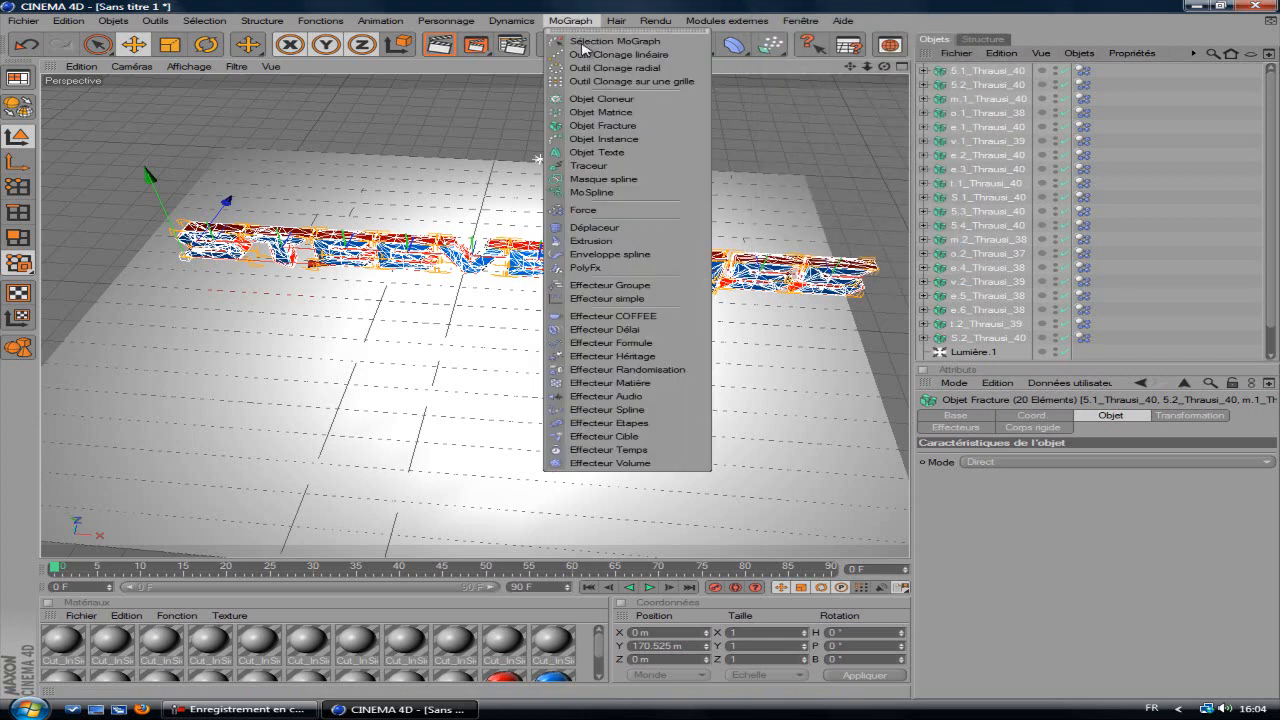
{"action": "left_click", "coordinate": [616, 127]}
{"action": "left_click", "coordinate": [980, 86]}
{"action": "scroll", "coordinate": [995, 180], "scroll_direction": "down", "scroll_amount": 3}
{"action": "left_click", "coordinate": [1000, 313], "text": "shift"}
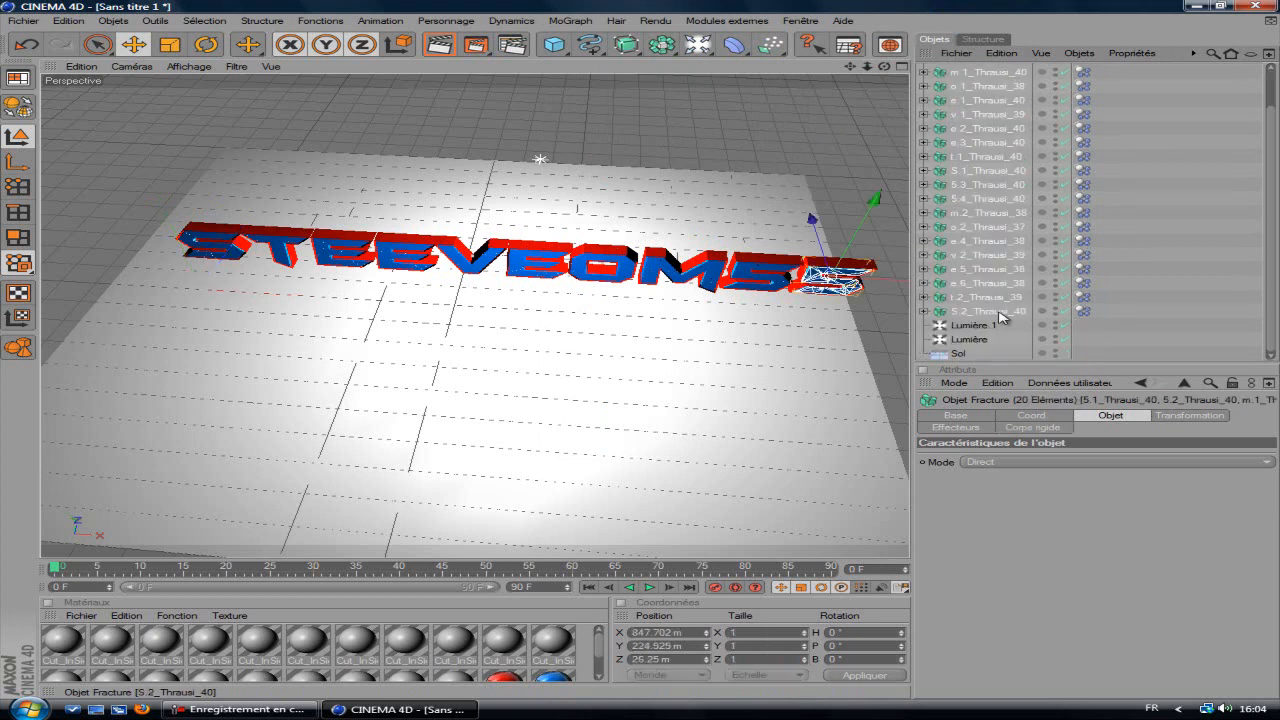
{"action": "scroll", "coordinate": [992, 132], "scroll_direction": "up", "scroll_amount": 3}
{"action": "left_click_drag", "start_coordinate": [970, 87], "coordinate": [975, 76]}
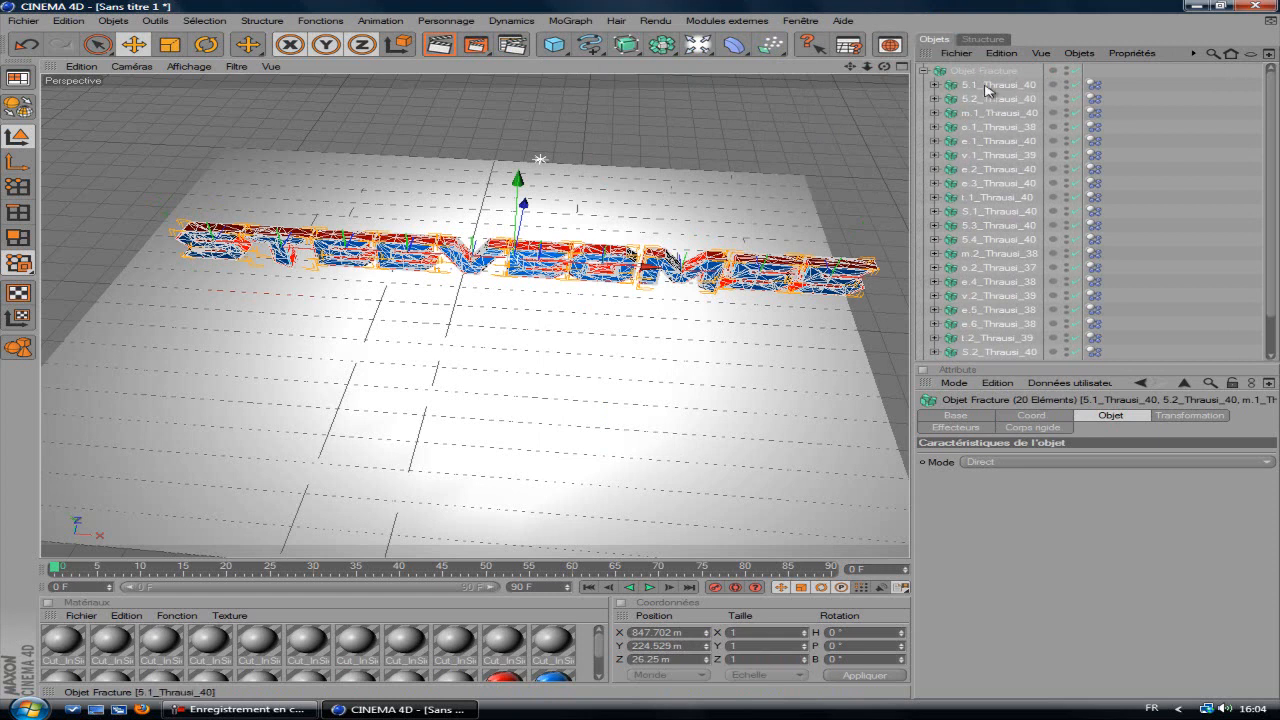
Step: Rotate both parts of the final 5 (5.1_Thrausi_40 and 5.3_Thrausi_40) together to a pitch of about 21.5°
{"action": "left_click", "coordinate": [986, 86]}
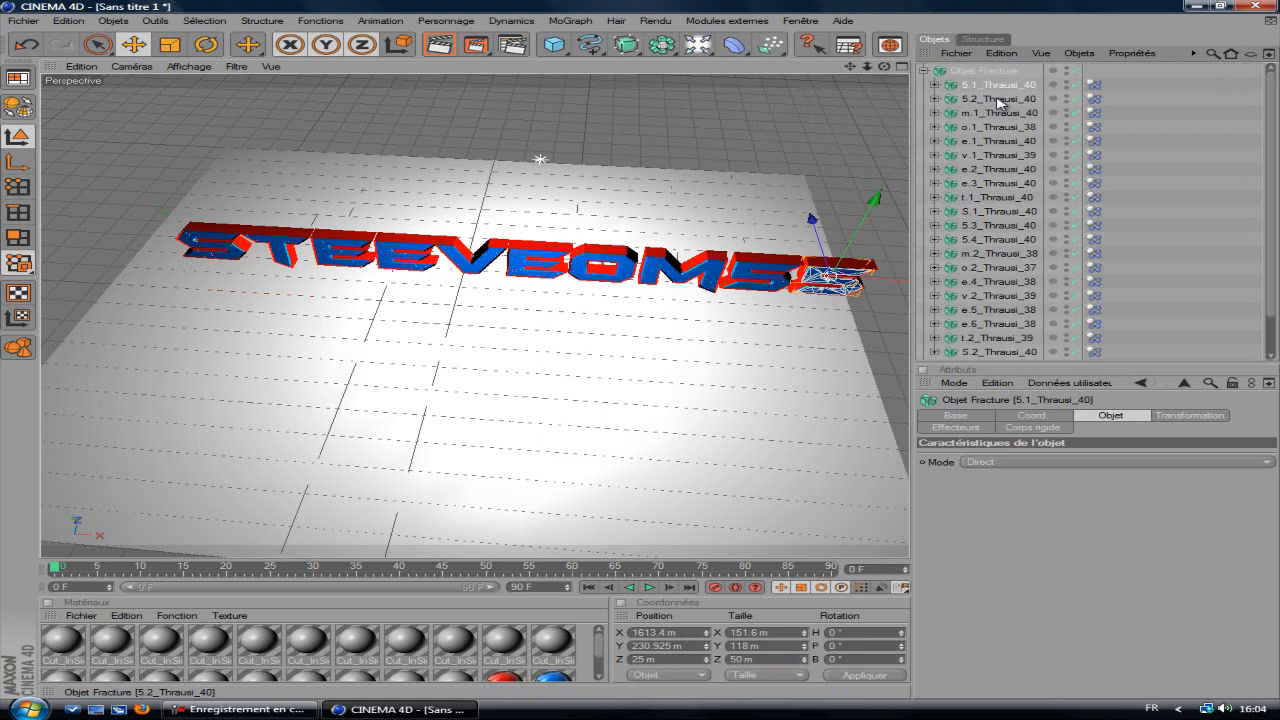
{"action": "left_click", "coordinate": [998, 100]}
{"action": "left_click", "coordinate": [996, 86]}
{"action": "scroll", "coordinate": [1014, 256], "scroll_direction": "down", "scroll_amount": 2}
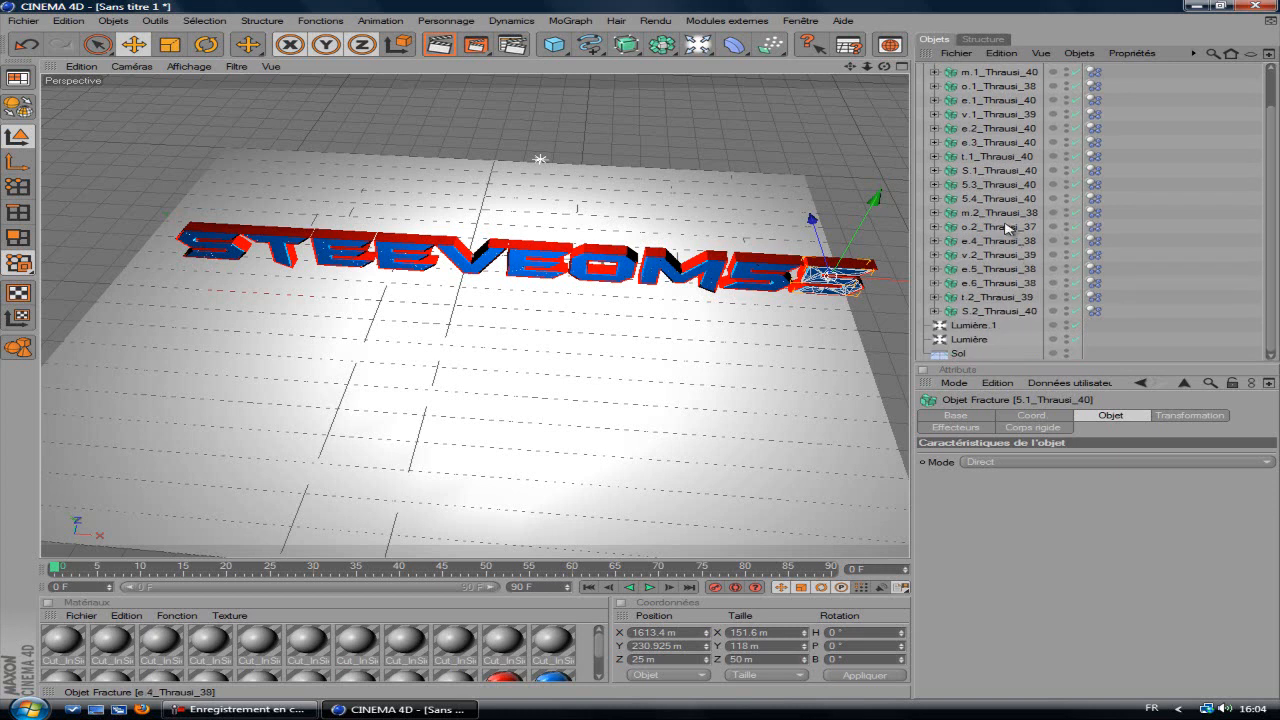
{"action": "left_click", "coordinate": [987, 185], "text": "ctrl"}
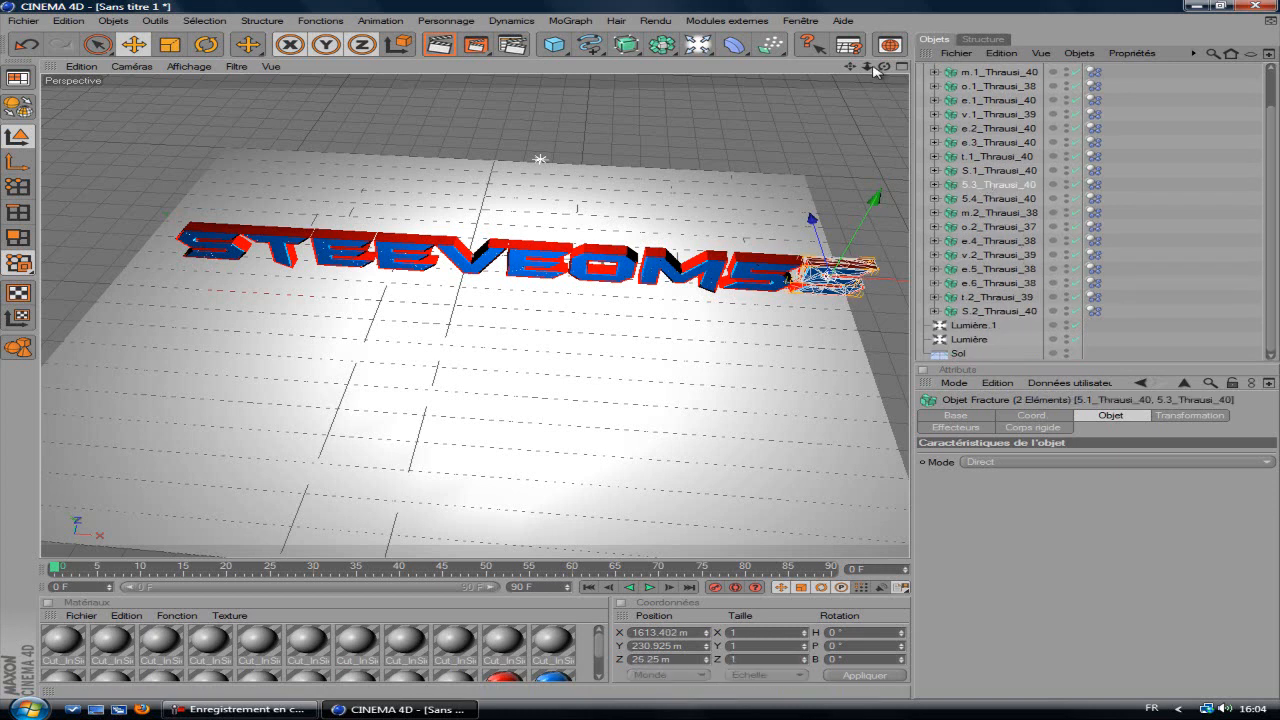
{"action": "left_click_drag", "start_coordinate": [640, 357], "coordinate": [632, 355], "text": "alt"}
{"action": "left_click_drag", "start_coordinate": [852, 66], "coordinate": [611, 340]}
{"action": "left_click", "coordinate": [206, 44]}
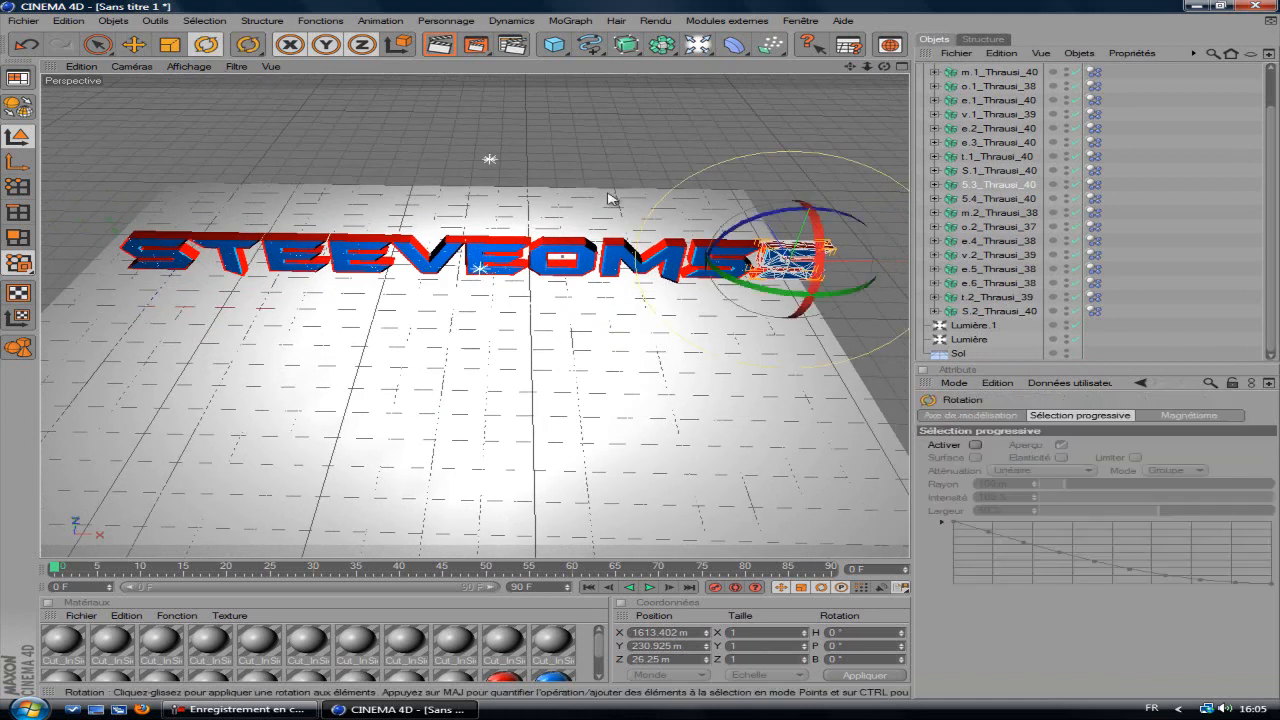
{"action": "left_click_drag", "start_coordinate": [820, 252], "coordinate": [814, 213]}
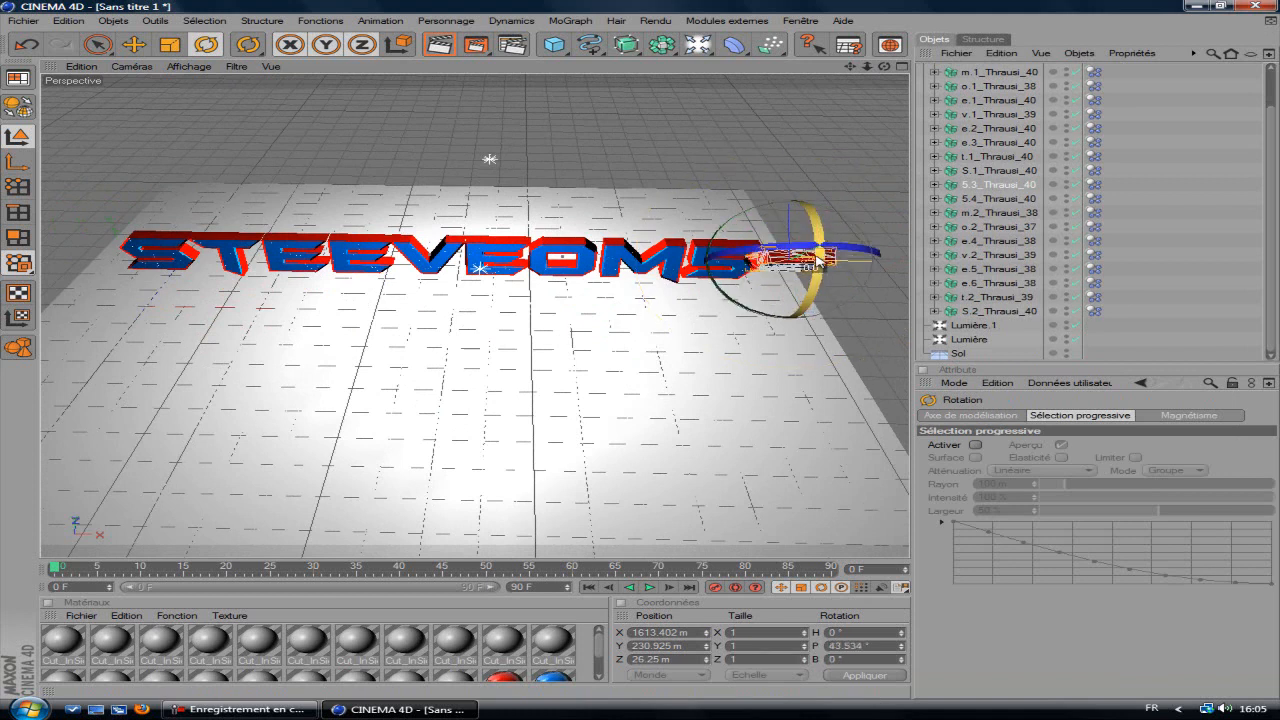
{"action": "left_click_drag", "start_coordinate": [818, 271], "coordinate": [825, 249]}
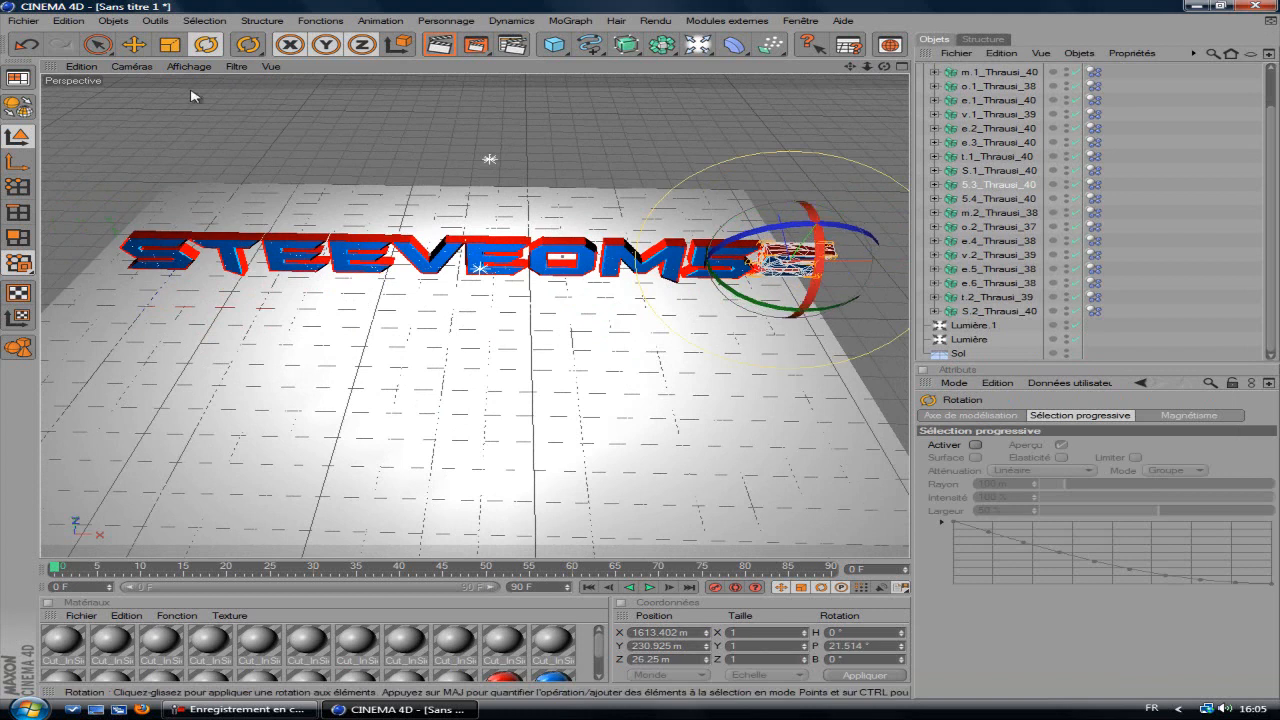
Step: Move the tilted final 5 up to about 271.5 m on Y and to about 10 m on Z
{"action": "left_click", "coordinate": [135, 45]}
{"action": "left_click_drag", "start_coordinate": [815, 232], "coordinate": [643, 354]}
{"action": "mouse_move", "coordinate": [884, 67]}
{"action": "left_mouse_down"}
{"action": "mouse_move", "coordinate": [636, 371]}
{"action": "mouse_move", "coordinate": [884, 68]}
{"action": "left_mouse_up"}
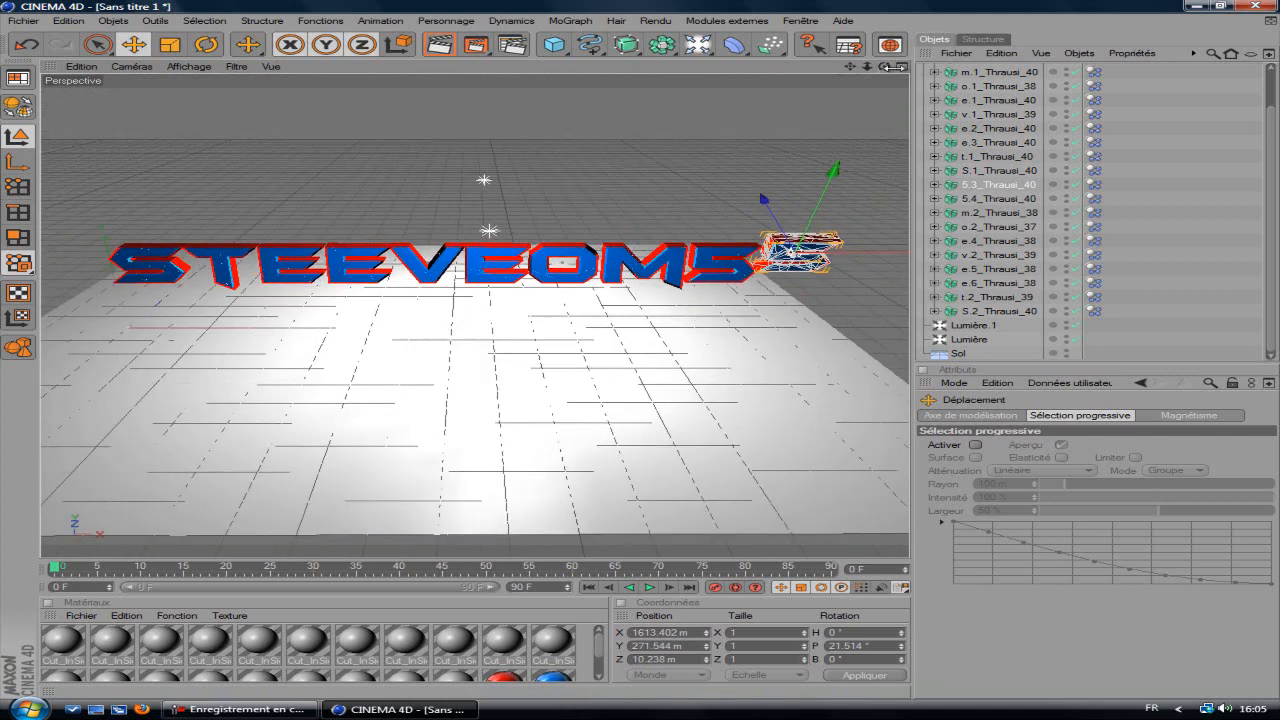
Step: Raise both parts of the first 5 (5.2 and 5.4) to about 281.5 m on Y, rotate them together, and render the view
{"action": "scroll", "coordinate": [984, 185], "scroll_direction": "up", "scroll_amount": 1}
{"action": "left_click", "coordinate": [986, 99]}
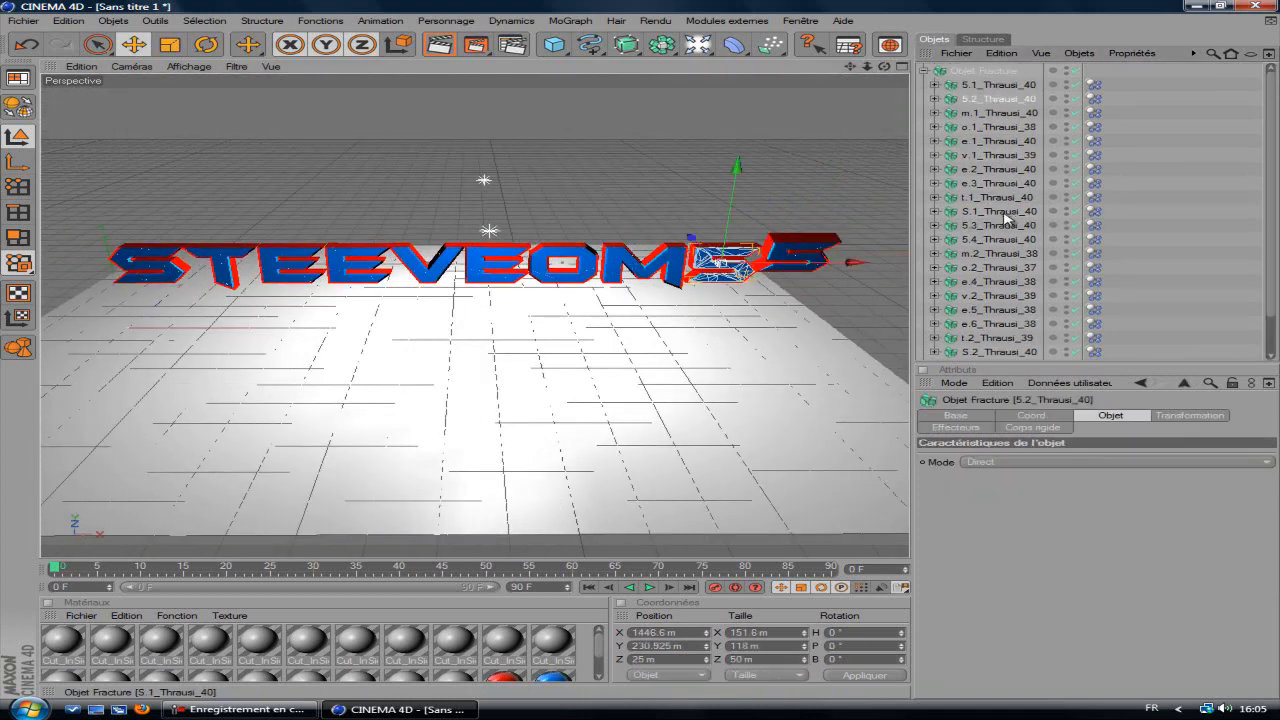
{"action": "left_click", "coordinate": [1000, 240], "text": "ctrl"}
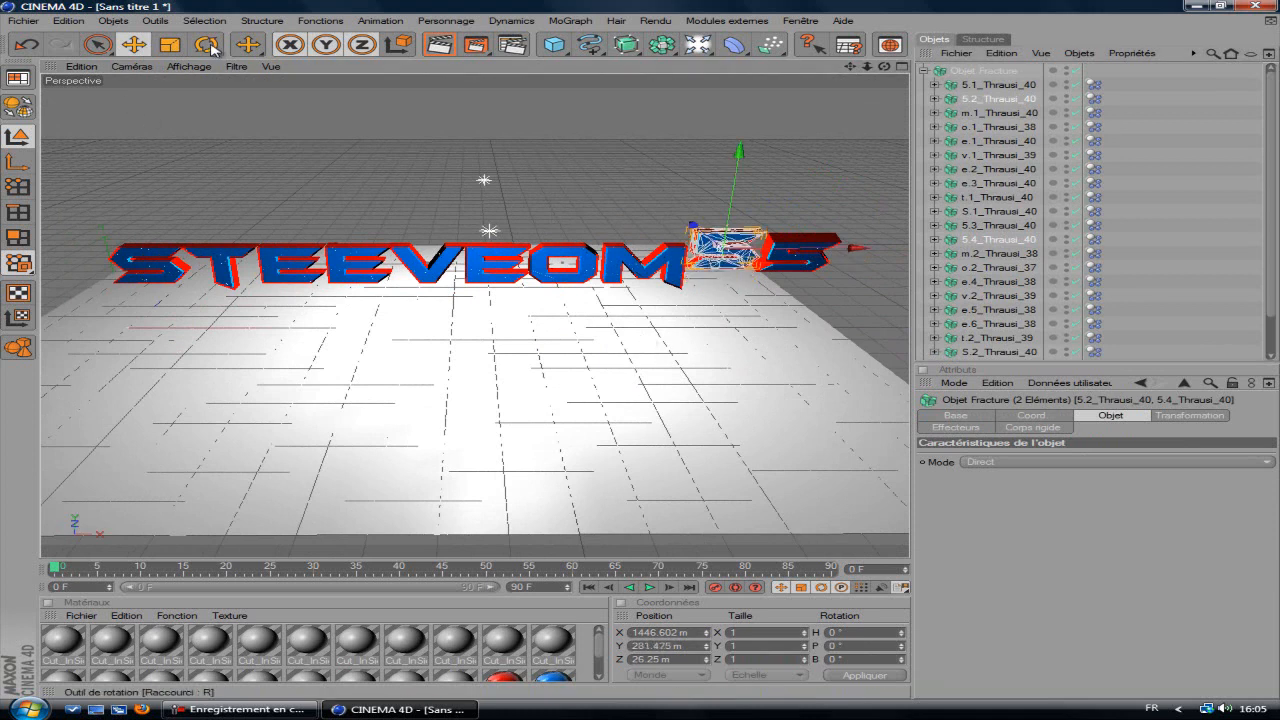
{"action": "key", "text": "r"}
{"action": "left_click_drag", "start_coordinate": [714, 266], "coordinate": [724, 242]}
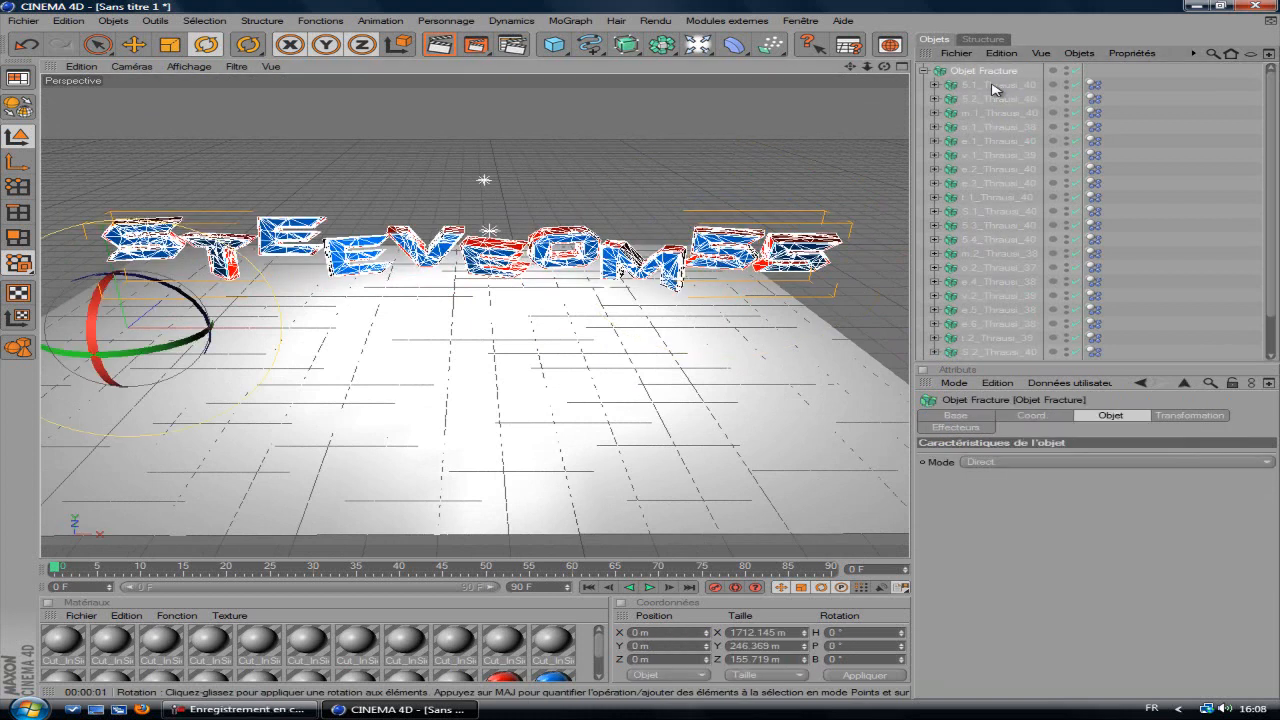
{"action": "left_click", "coordinate": [439, 44]}
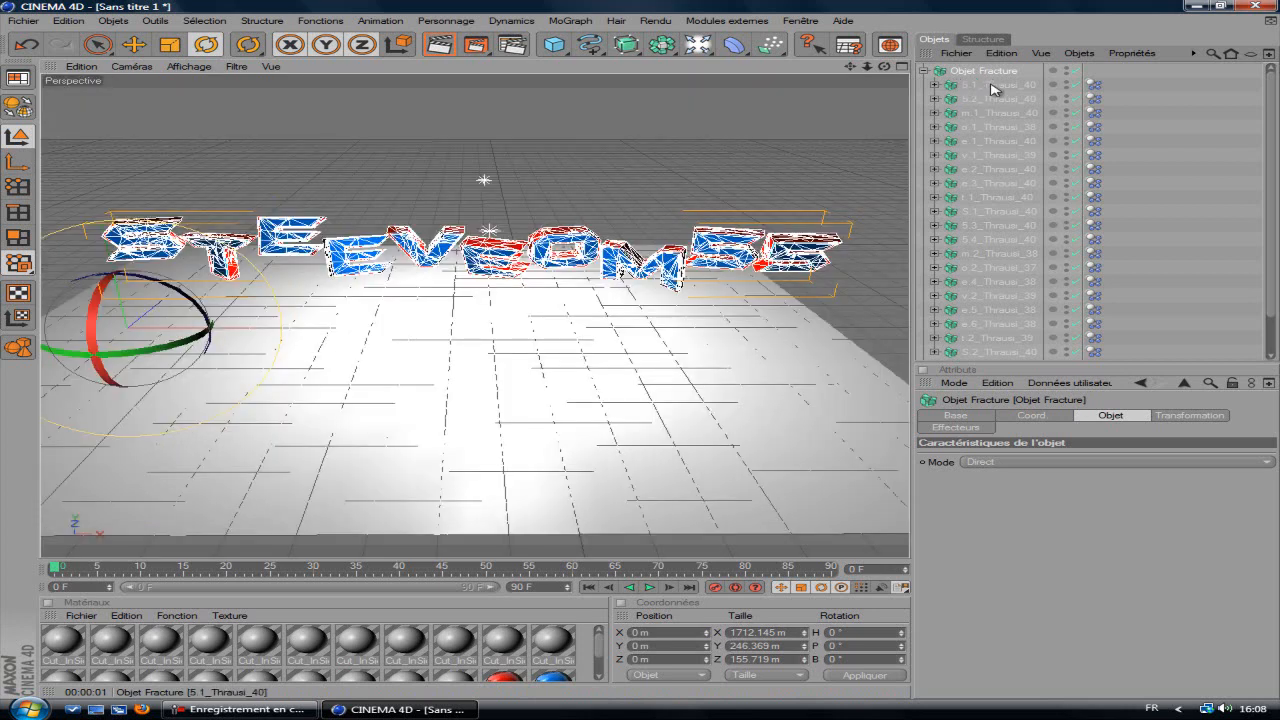
Step: Apply Supprimer le parent to all the Thrausi letter groups so the pieces sit directly under Objet Fracture, and collapse its hierarchy
{"action": "left_click", "coordinate": [992, 86]}
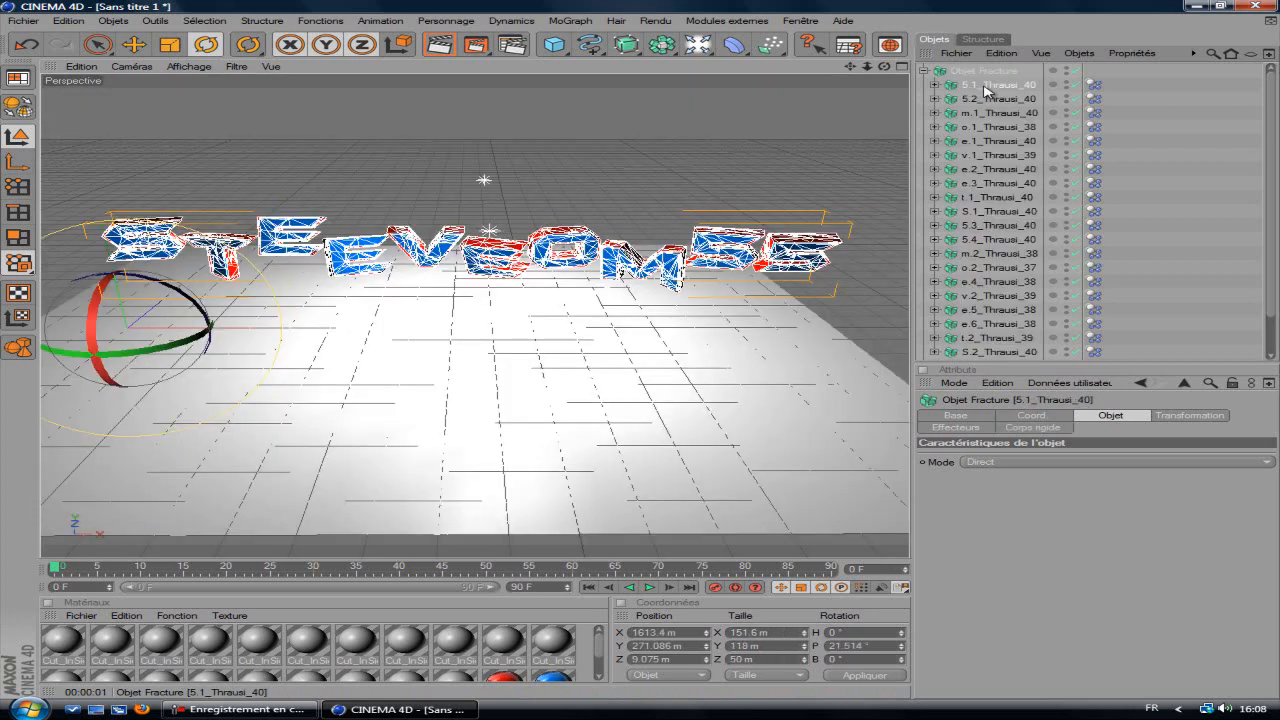
{"action": "scroll", "coordinate": [987, 165], "scroll_direction": "down", "scroll_amount": 1}
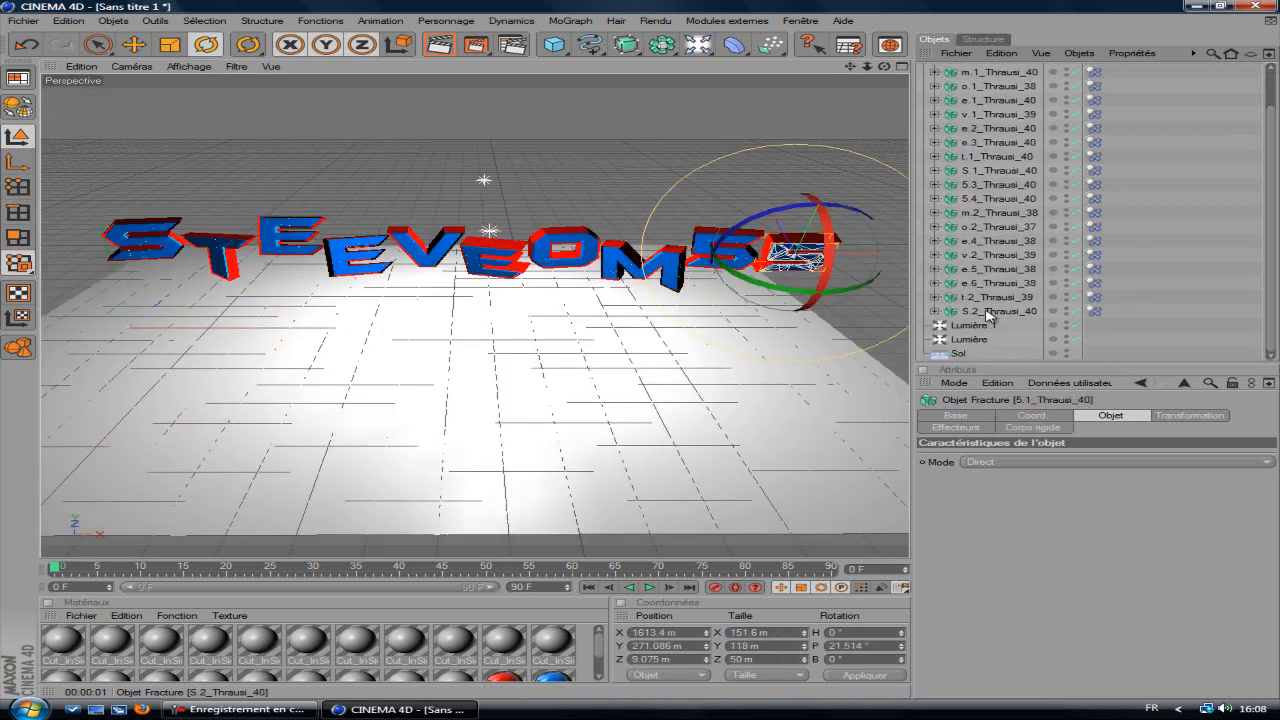
{"action": "left_click", "coordinate": [987, 314], "text": "shift"}
{"action": "scroll", "coordinate": [985, 200], "scroll_direction": "up", "scroll_amount": 1}
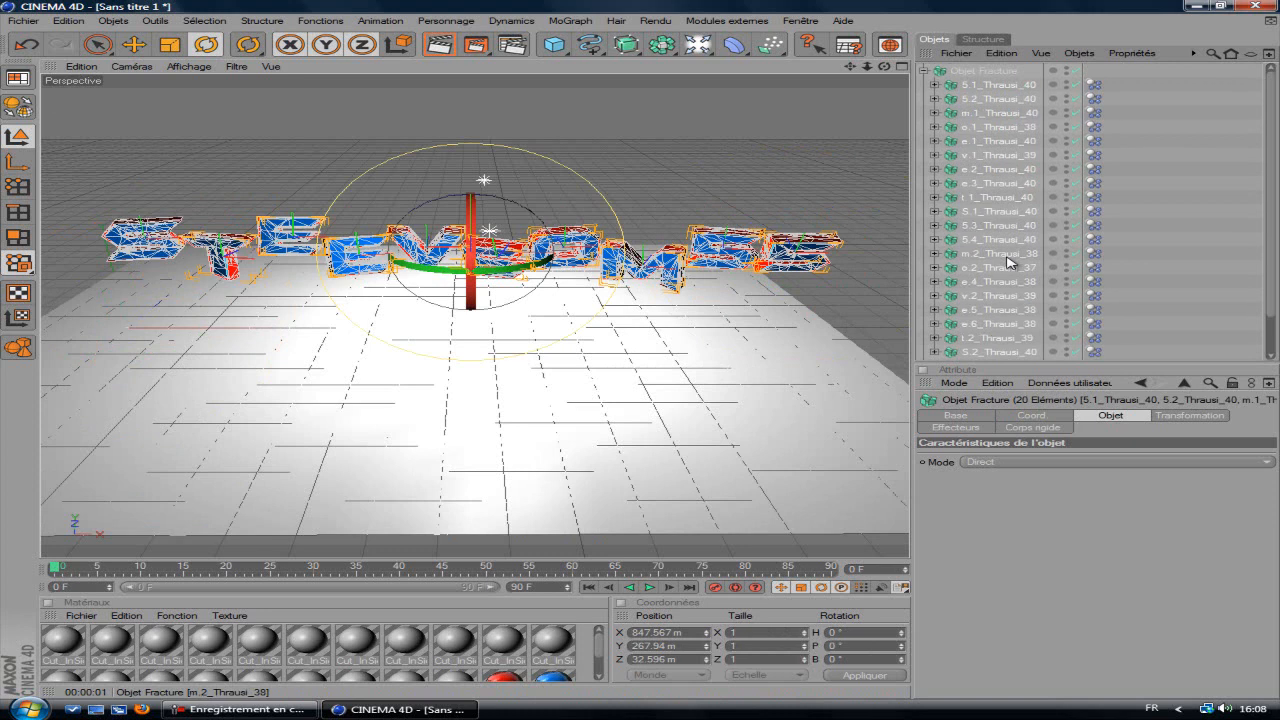
{"action": "right_click", "coordinate": [993, 155]}
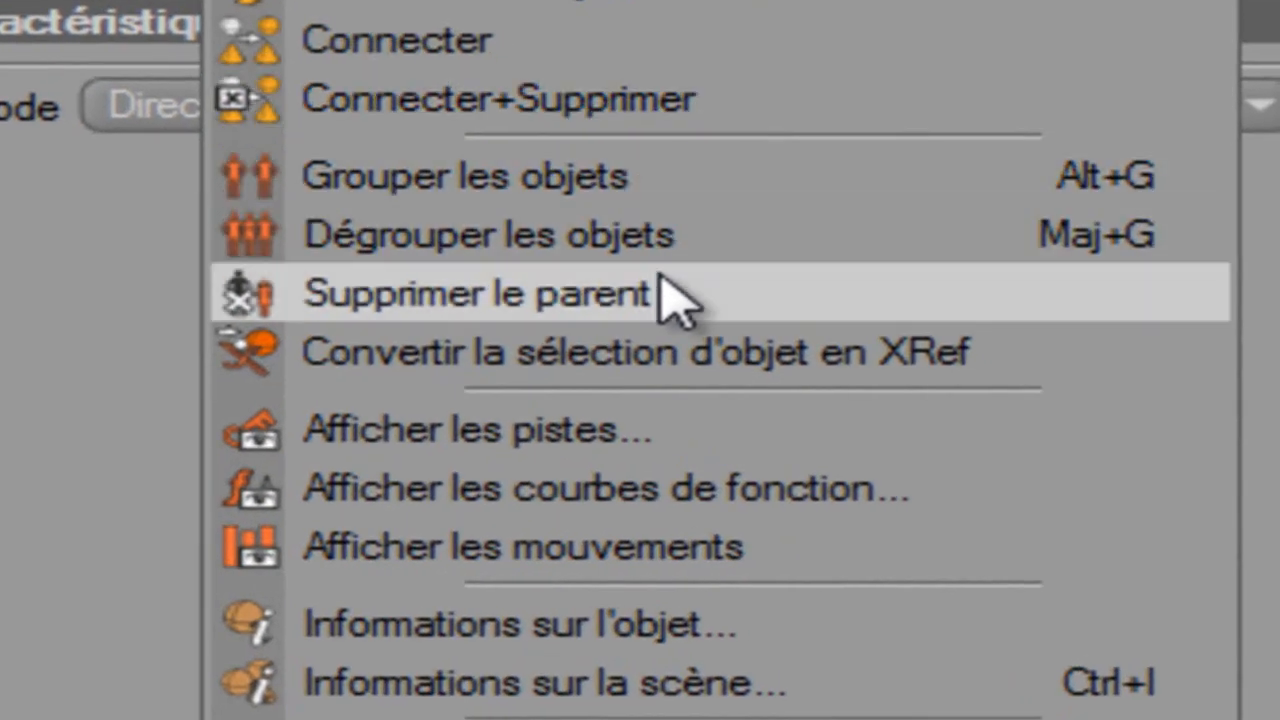
{"action": "left_click", "coordinate": [641, 296]}
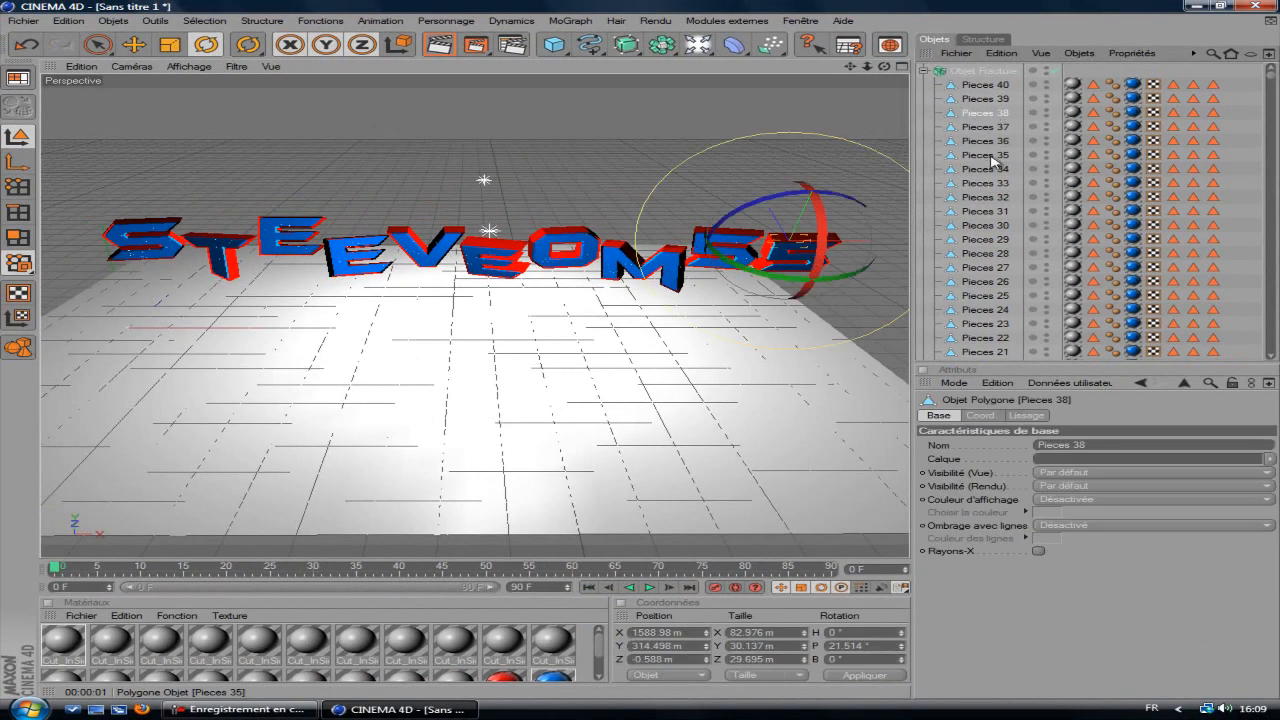
{"action": "left_click", "coordinate": [990, 156]}
{"action": "left_click", "coordinate": [985, 211]}
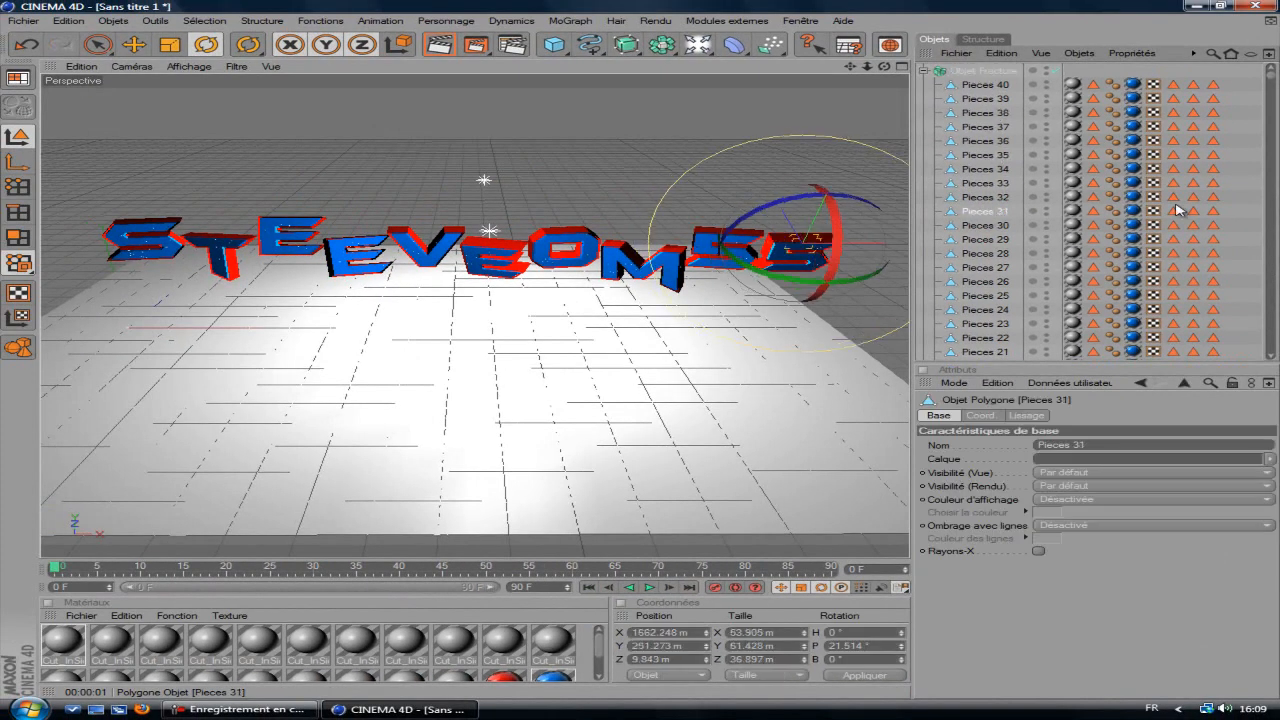
{"action": "left_click", "coordinate": [924, 72]}
Step: Set the R.H transformation of Objet Fracture to 8° and render the view with the lettering reframed
{"action": "left_click", "coordinate": [975, 71]}
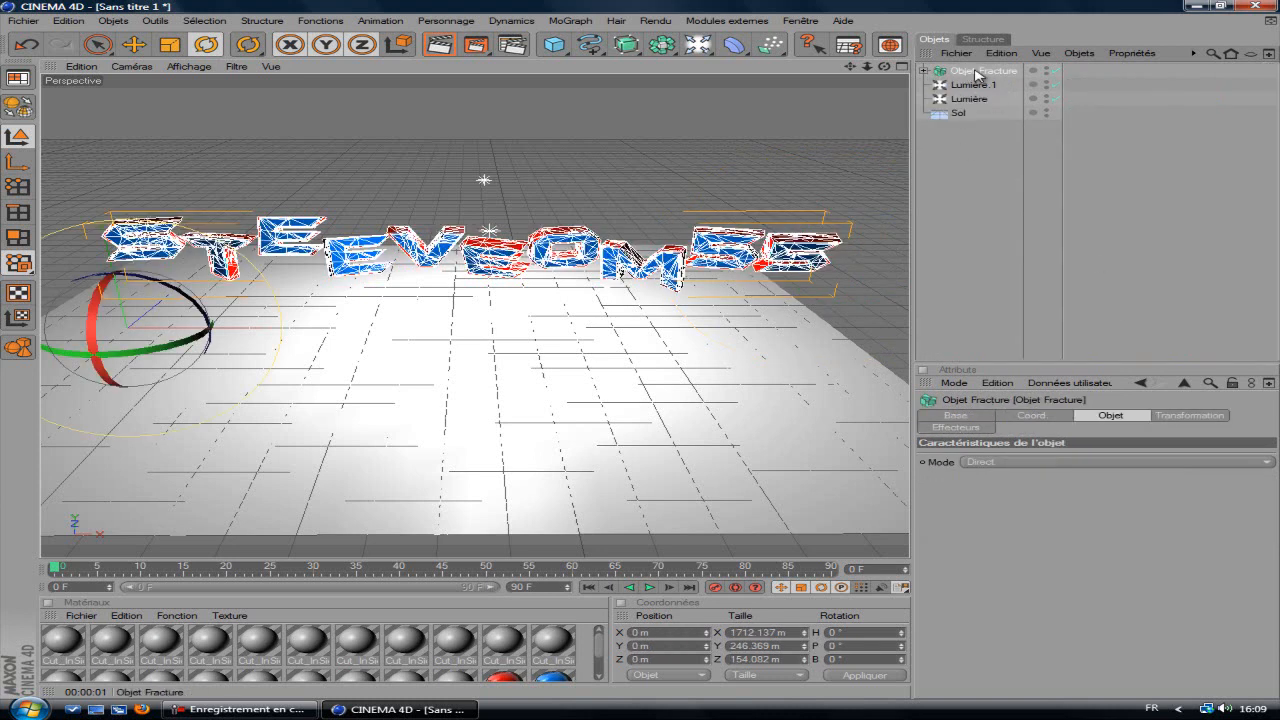
{"action": "left_click", "coordinate": [1184, 417]}
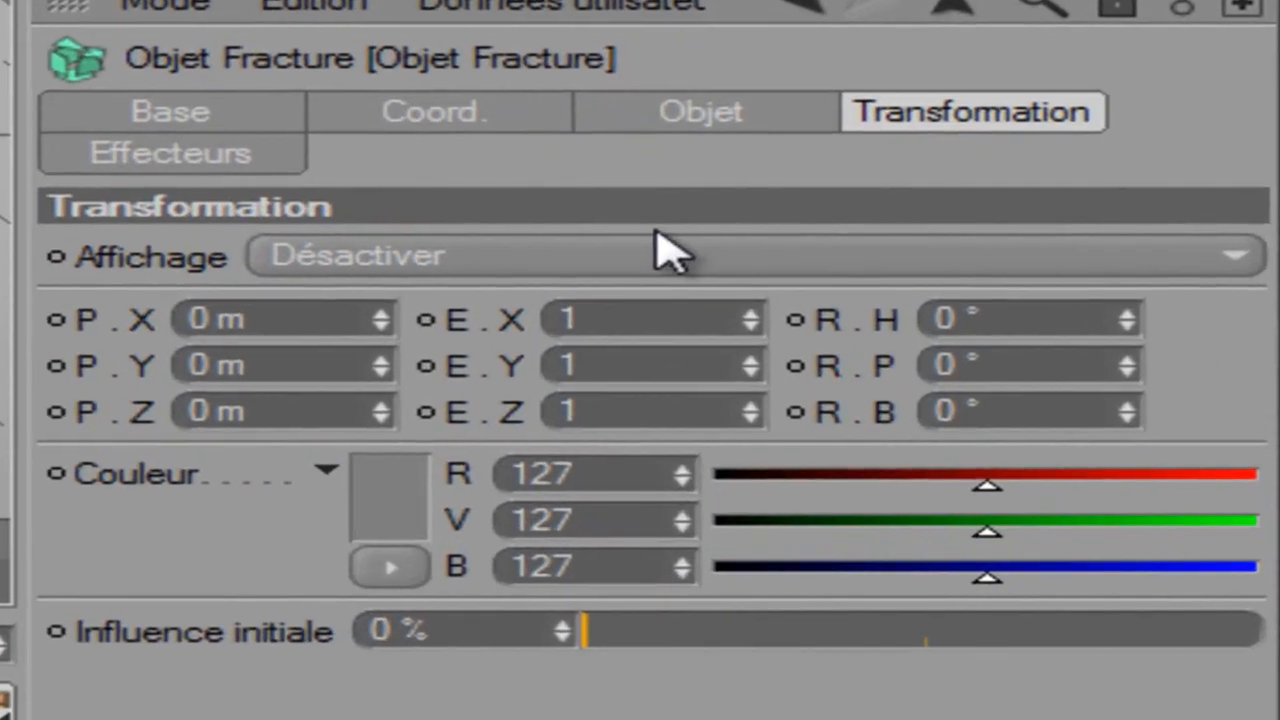
{"action": "left_click", "coordinate": [1020, 320]}
{"action": "left_click_drag", "start_coordinate": [1029, 313], "coordinate": [906, 320]}
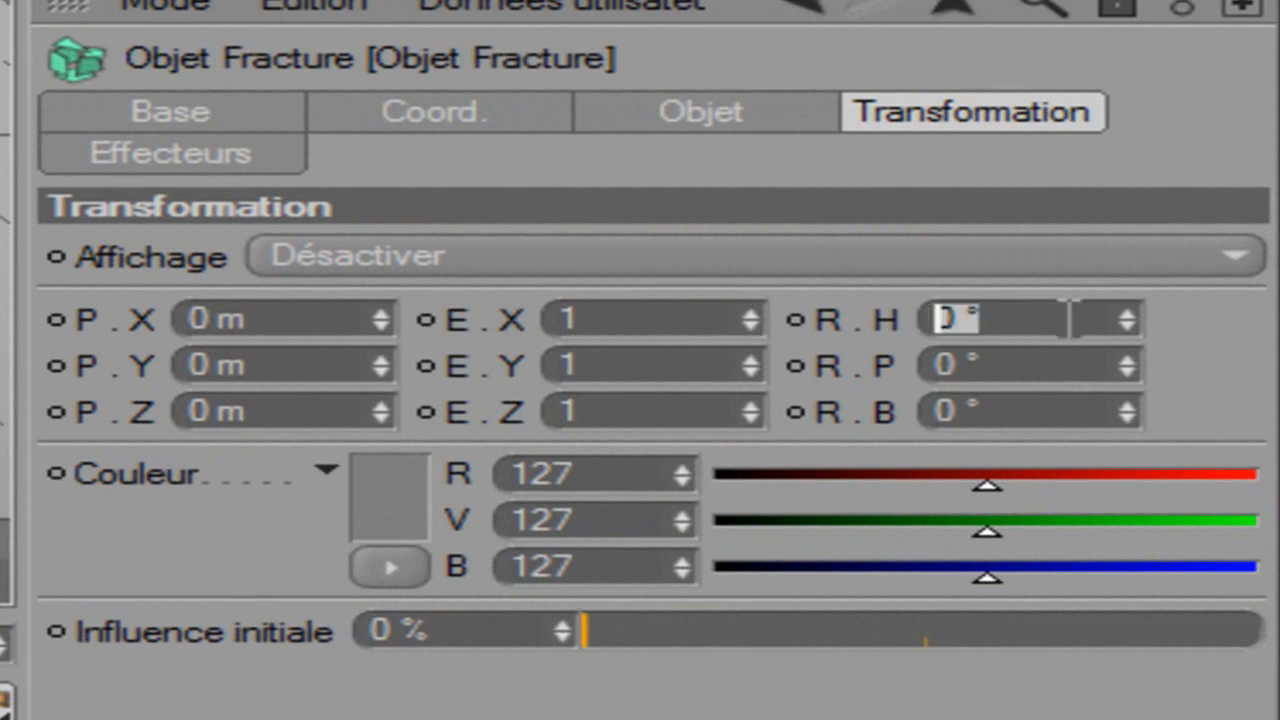
{"action": "left_click", "coordinate": [1131, 312]}
{"action": "left_click", "coordinate": [1131, 312]}
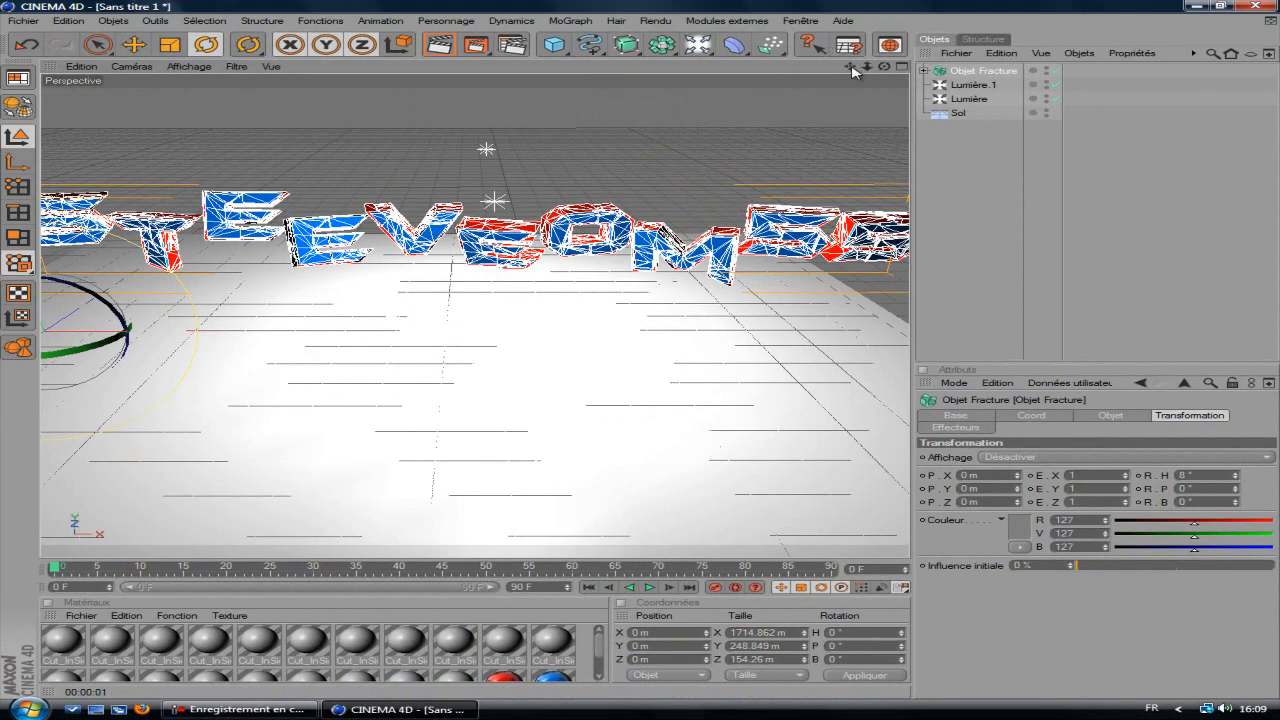
{"action": "left_click_drag", "start_coordinate": [649, 358], "coordinate": [730, 403]}
{"action": "left_click", "coordinate": [436, 47]}
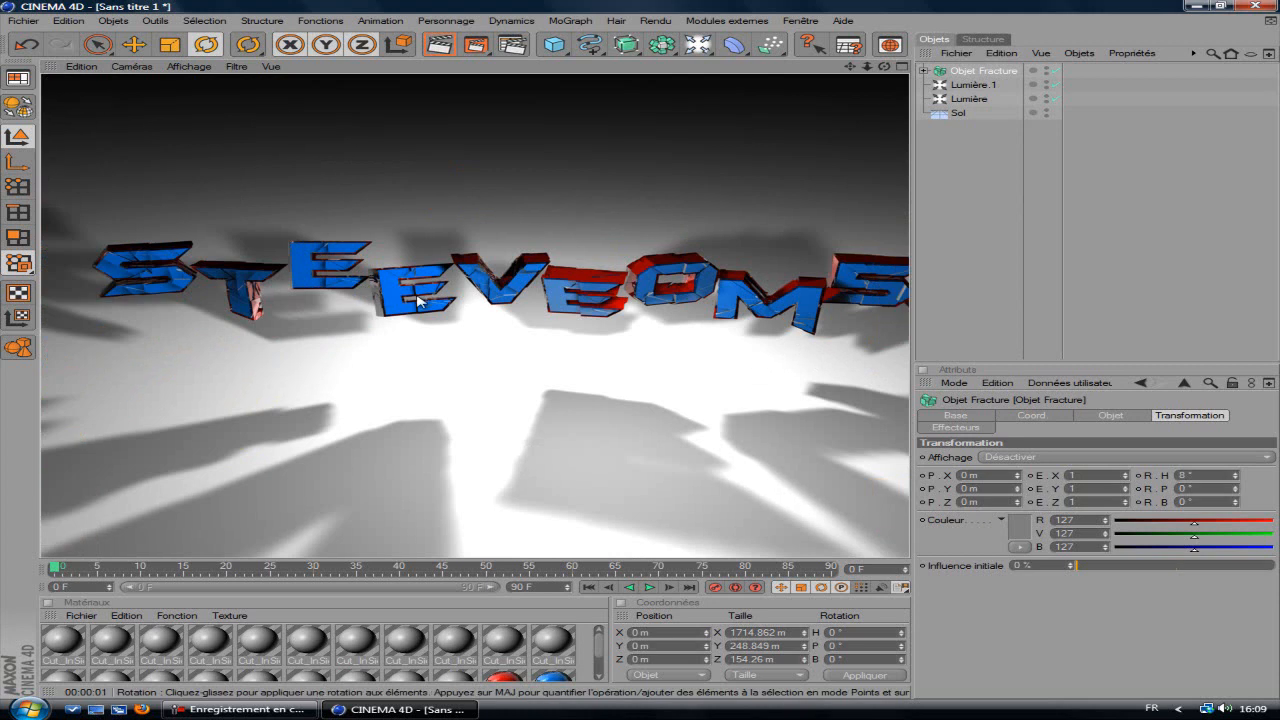
Step: Set the R.P transformation of Objet Fracture to 4°
{"action": "left_click", "coordinate": [1192, 488]}
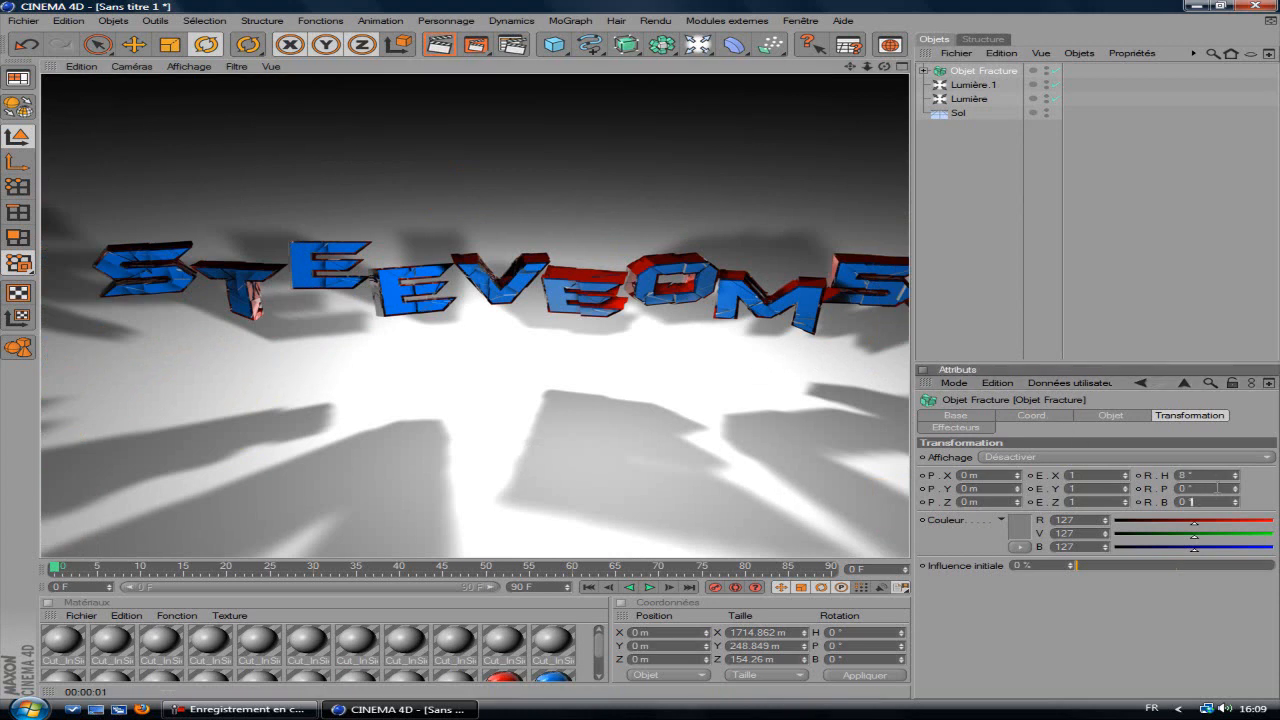
{"action": "type", "text": "4"}
{"action": "key", "text": "Return"}
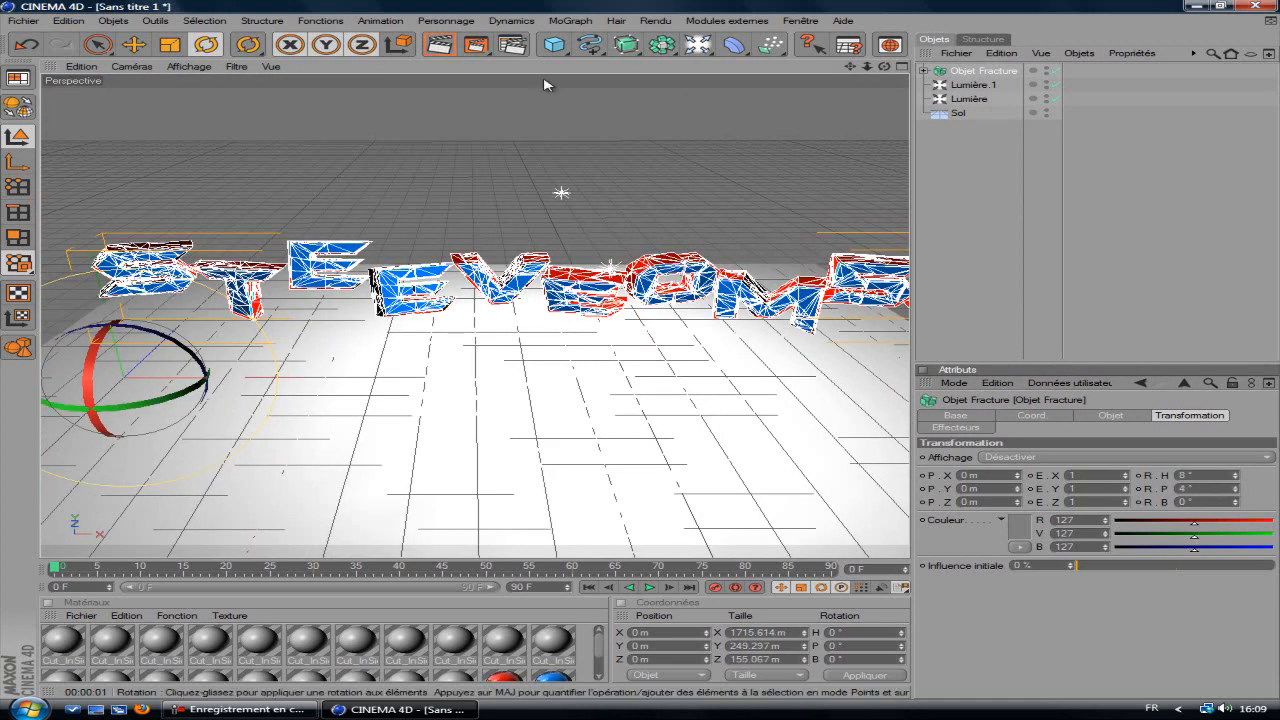
Step: Set the R.B transformation of Objet Fracture to 8° and render the view with the whole lettering reframed
{"action": "left_click", "coordinate": [440, 48]}
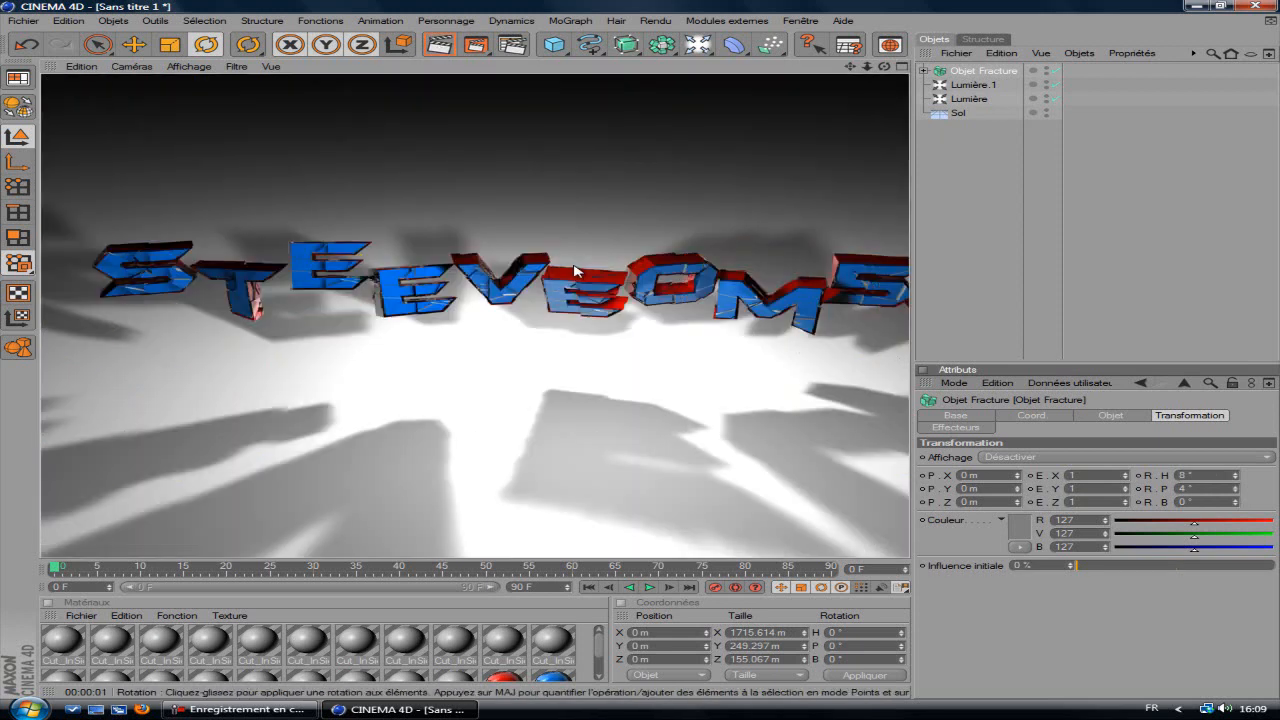
{"action": "left_click", "coordinate": [1236, 500]}
{"action": "left_click", "coordinate": [1236, 500]}
{"action": "left_click", "coordinate": [1236, 500]}
{"action": "left_click", "coordinate": [1236, 500]}
{"action": "left_click", "coordinate": [1236, 500]}
{"action": "left_click", "coordinate": [1236, 500]}
{"action": "left_click", "coordinate": [1236, 500]}
{"action": "left_click", "coordinate": [1236, 500]}
{"action": "left_click", "coordinate": [427, 47]}
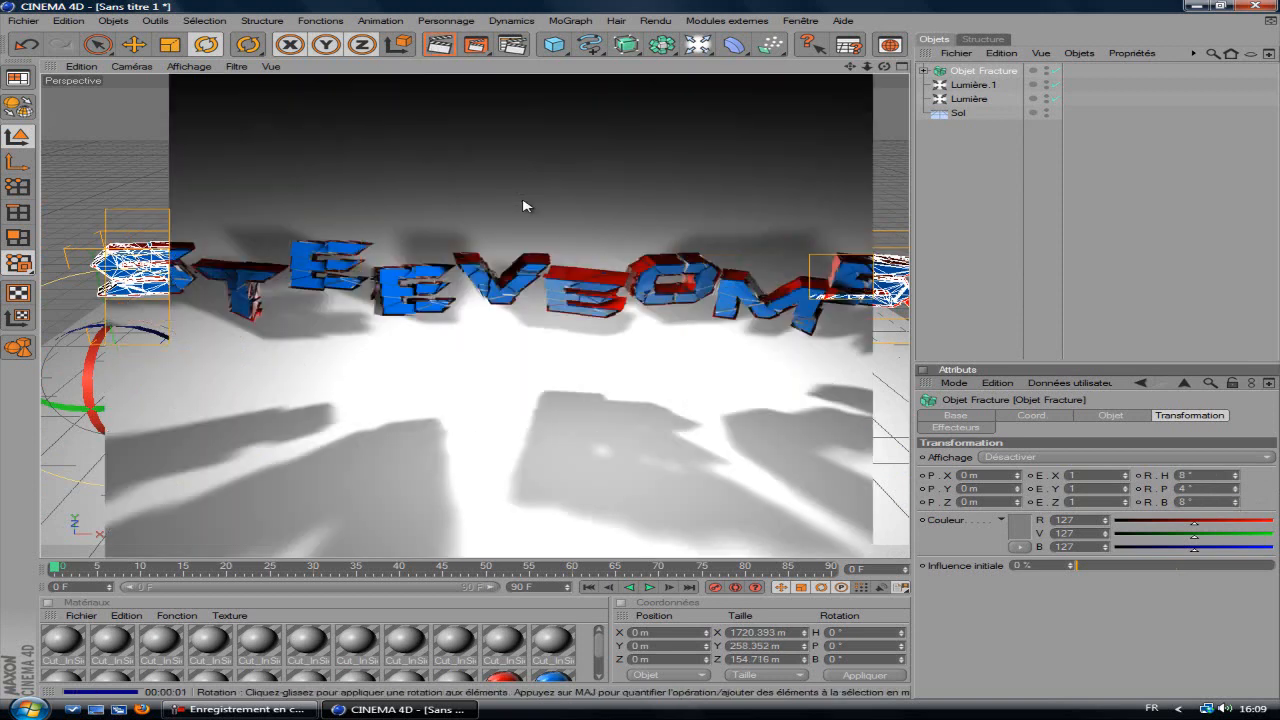
{"action": "left_click_drag", "start_coordinate": [853, 67], "coordinate": [638, 358]}
{"action": "scroll", "coordinate": [826, 154], "scroll_direction": "down", "scroll_amount": 1}
{"action": "left_click", "coordinate": [438, 45]}
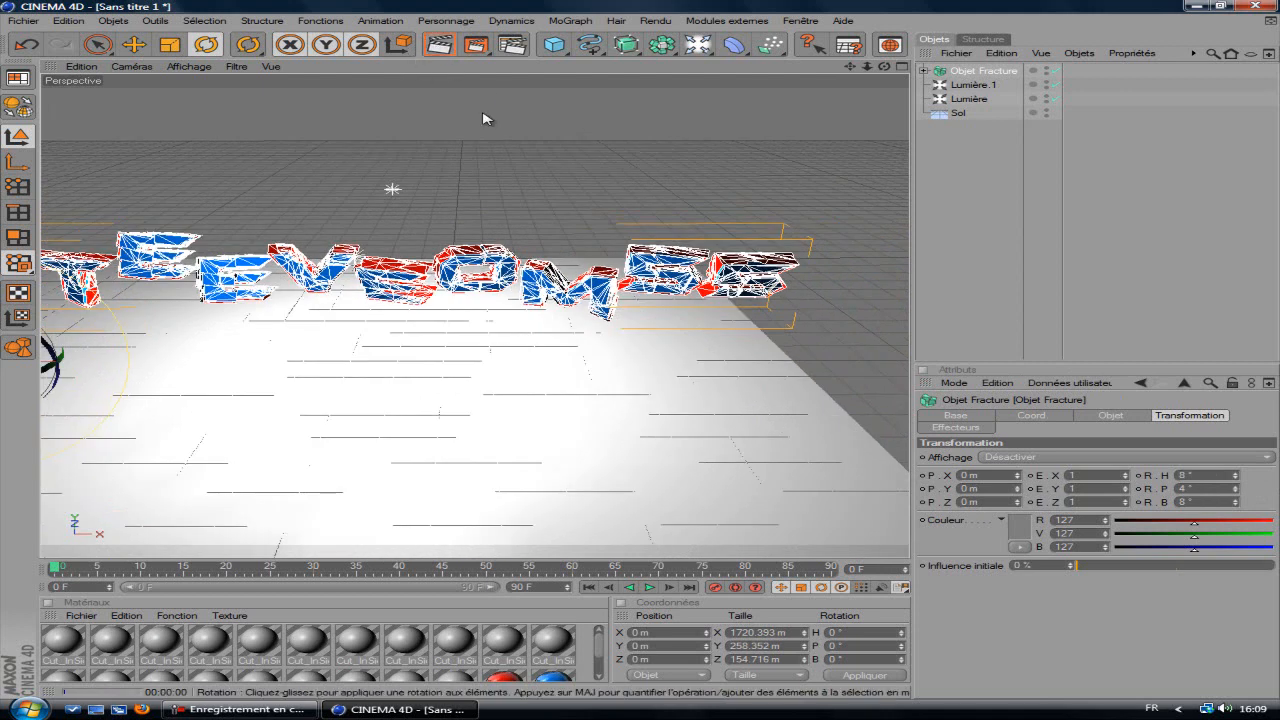
{"action": "left_click", "coordinate": [868, 83]}
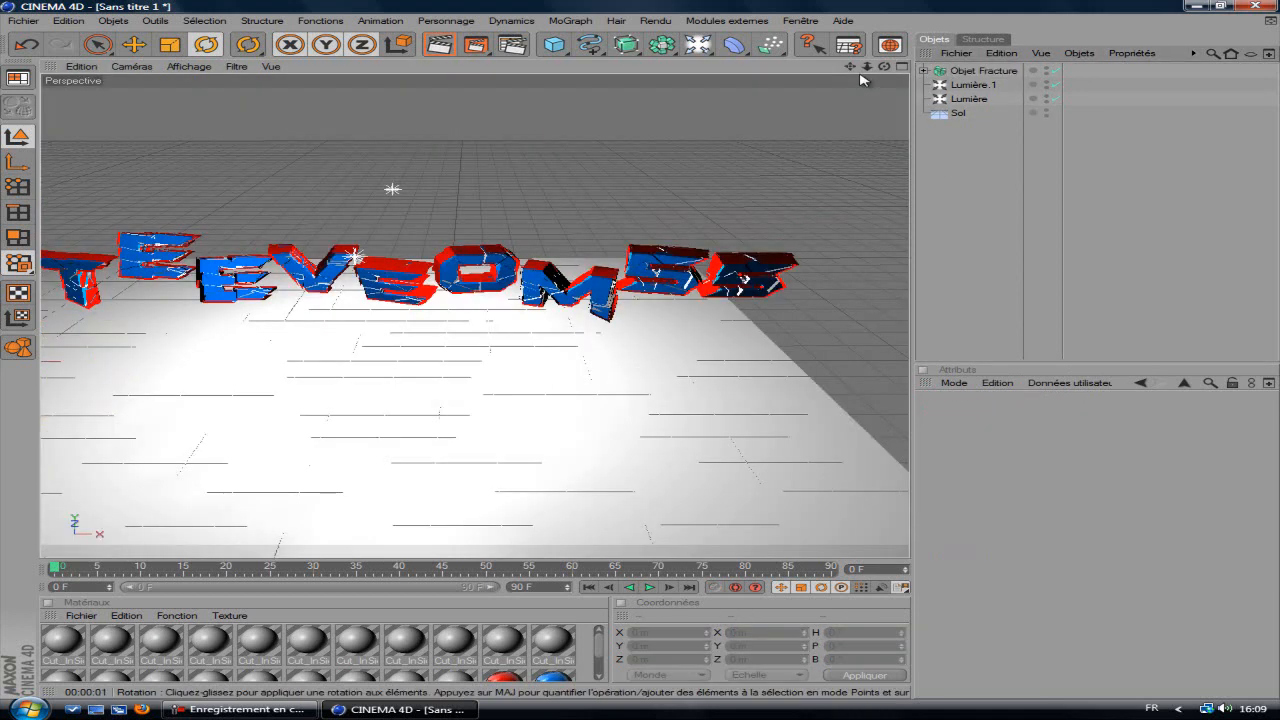
{"action": "left_click_drag", "start_coordinate": [848, 68], "coordinate": [842, 110]}
Step: Try lowering the E.X transformation of Objet Fracture to 0.86 and render the view
{"action": "left_click", "coordinate": [978, 71]}
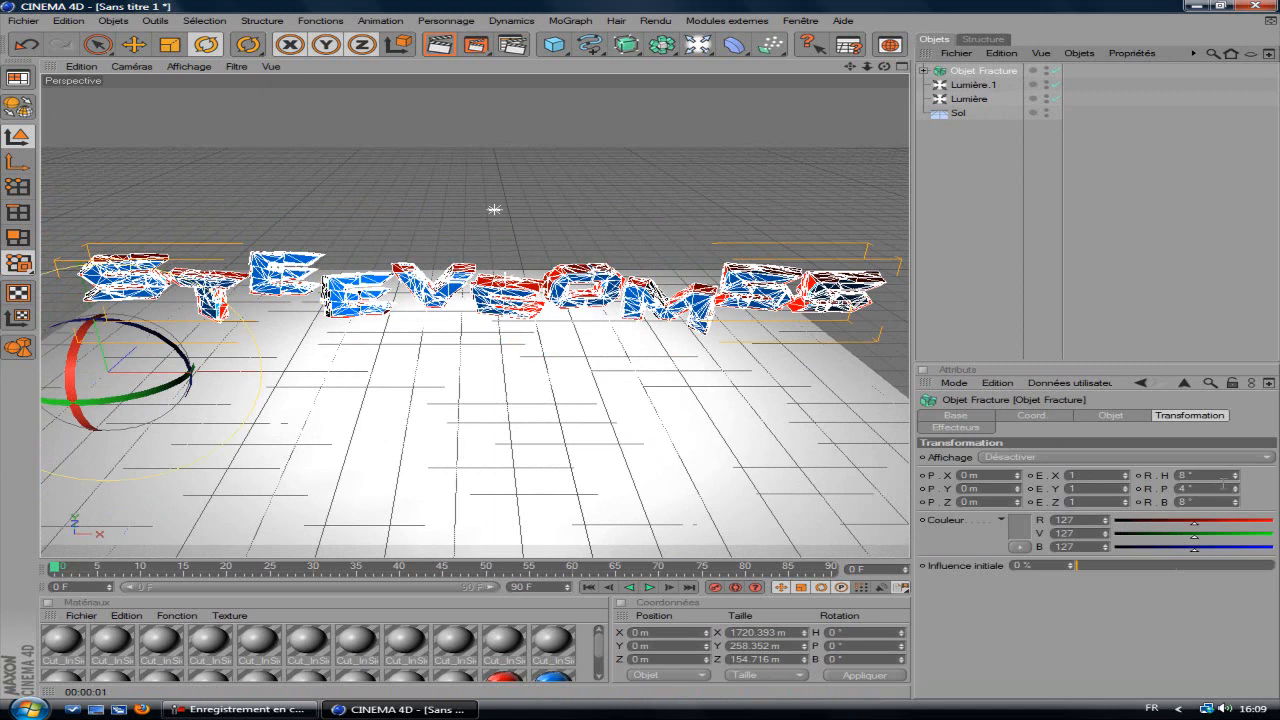
{"action": "left_click", "coordinate": [1127, 479]}
{"action": "left_click", "coordinate": [1127, 479]}
{"action": "left_click", "coordinate": [1127, 479]}
{"action": "left_click", "coordinate": [1127, 479]}
{"action": "left_click", "coordinate": [1127, 479]}
{"action": "left_click", "coordinate": [1127, 479]}
{"action": "left_click", "coordinate": [1127, 479]}
{"action": "left_click", "coordinate": [1127, 479]}
{"action": "left_click", "coordinate": [1127, 479]}
{"action": "left_click", "coordinate": [1127, 479]}
{"action": "left_click", "coordinate": [1127, 479]}
{"action": "left_click", "coordinate": [1127, 479]}
{"action": "left_click", "coordinate": [1127, 479]}
{"action": "left_click", "coordinate": [1127, 479]}
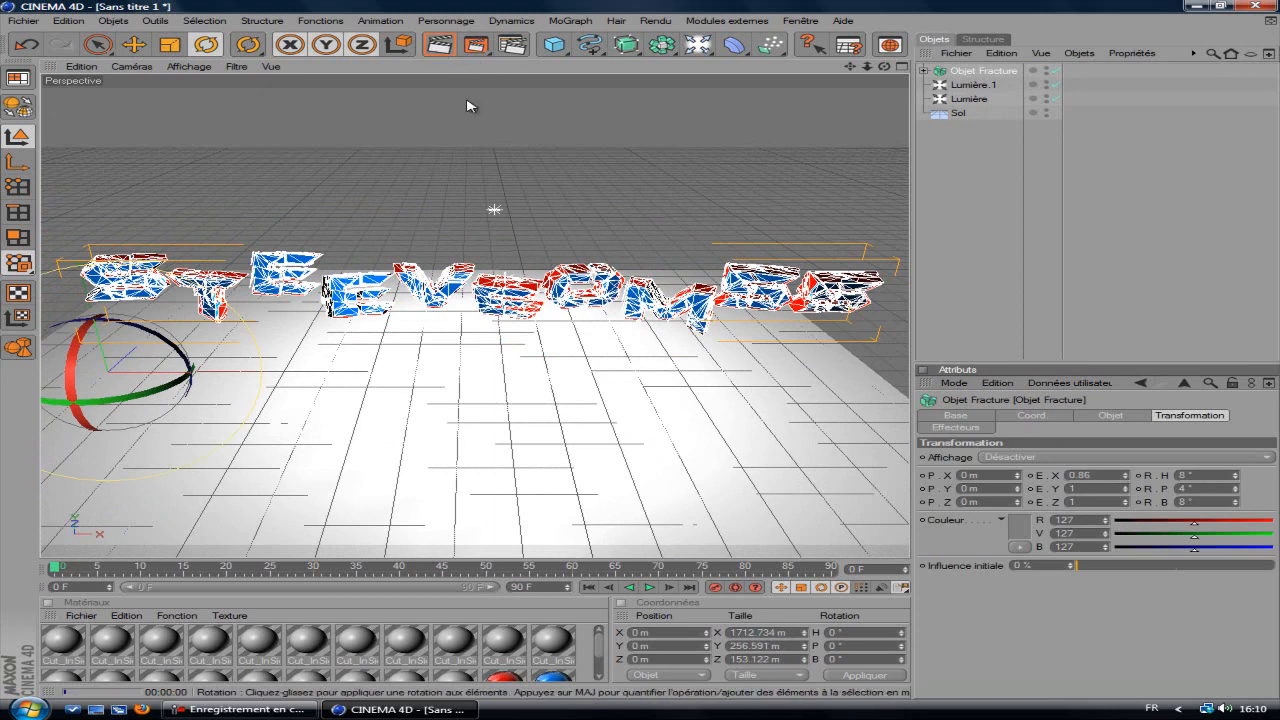
{"action": "key", "text": "ctrl+r"}
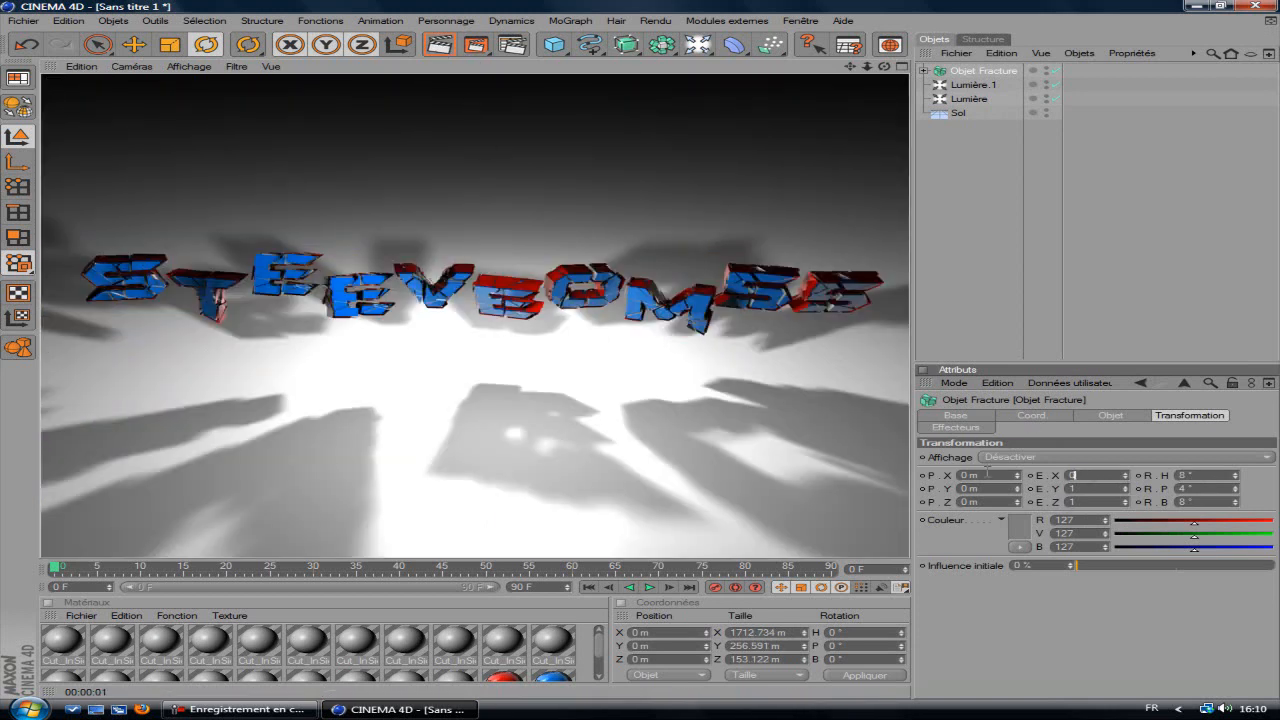
Step: Try an E.X transformation of 0.5 on Objet Fracture, render the view, and restore E.X to 1
{"action": "key", "text": "Return"}
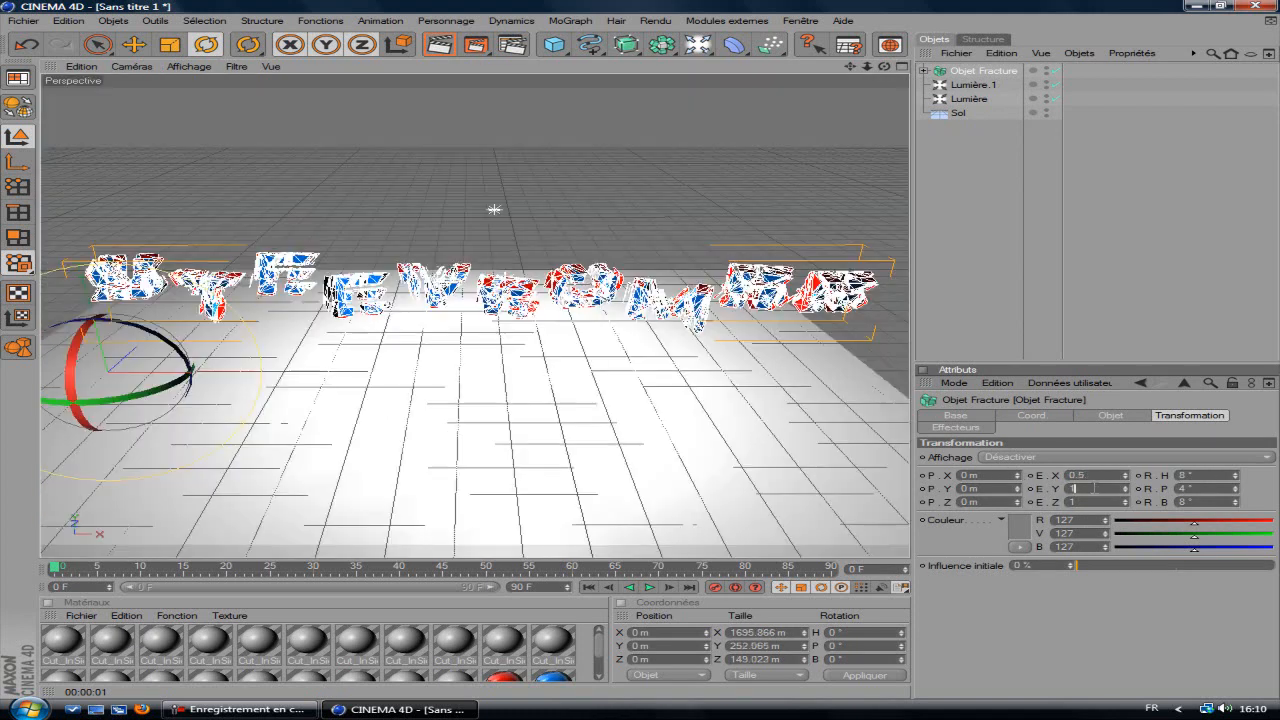
{"action": "key", "text": "ctrl+r"}
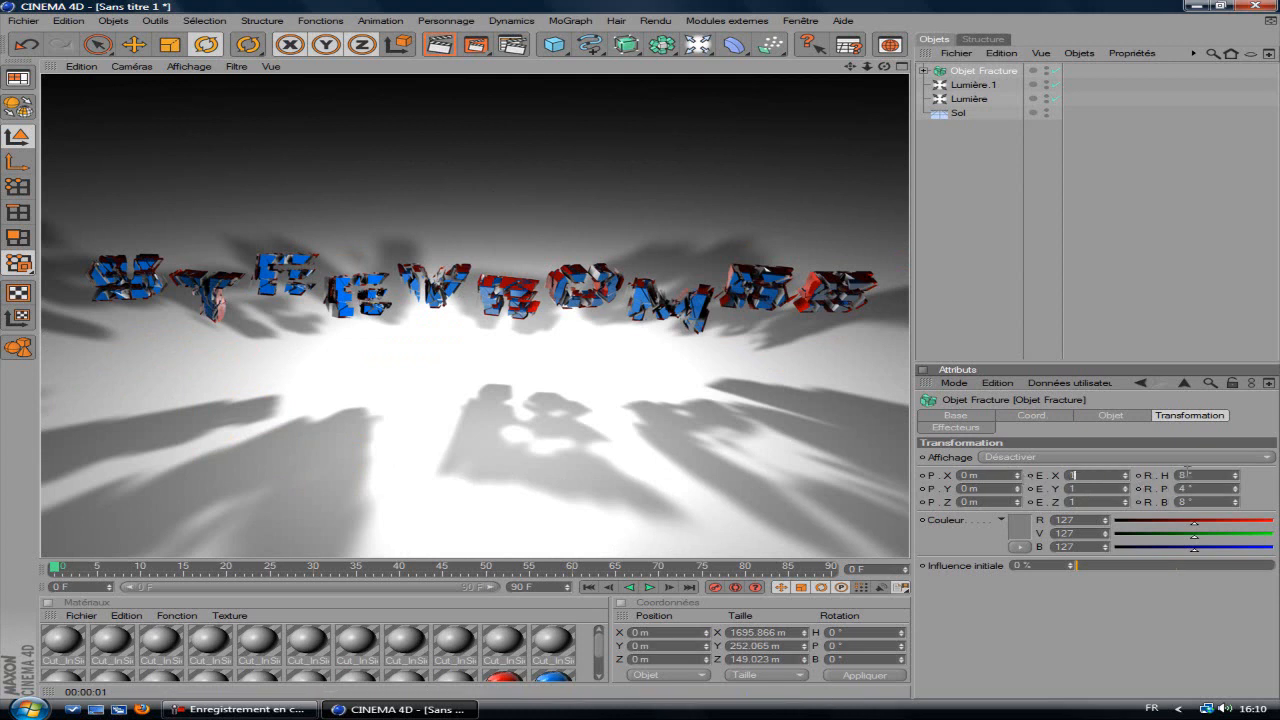
{"action": "left_click", "coordinate": [1188, 475]}
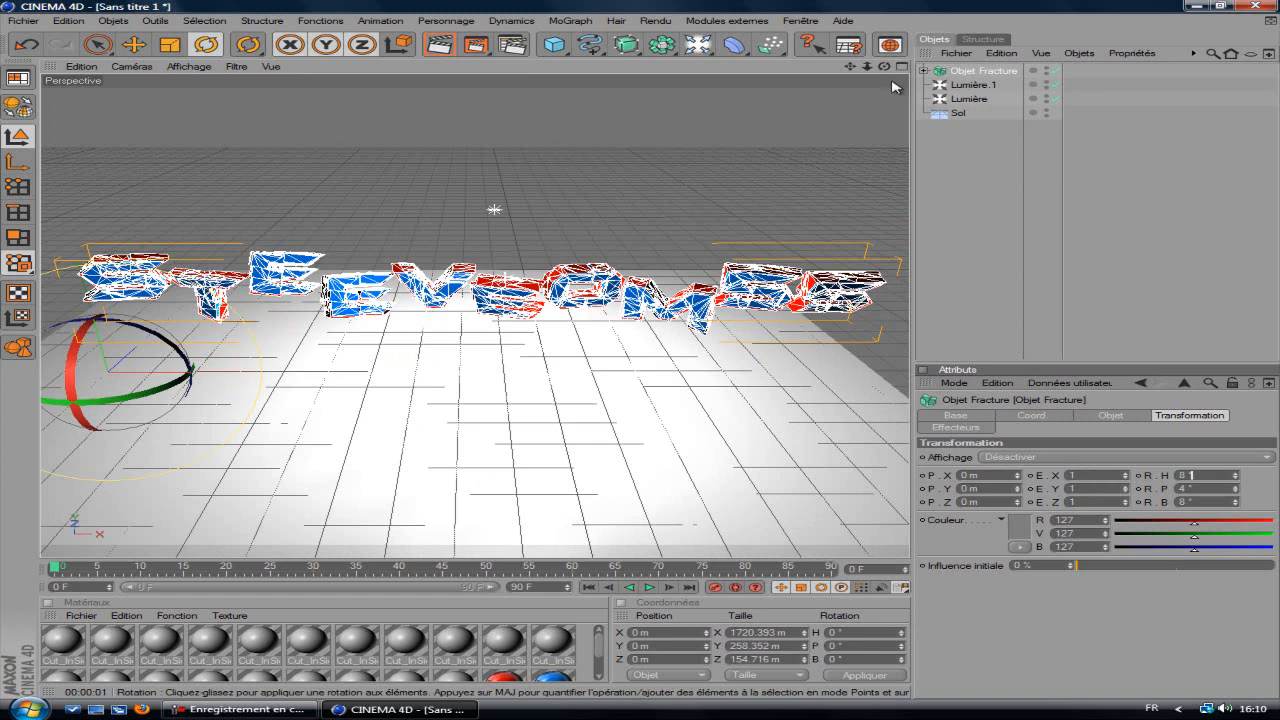
Step: Add an MoGraph Effecteur simple with Objet Fracture selected so it acts on the lettering pieces
{"action": "left_click", "coordinate": [133, 45]}
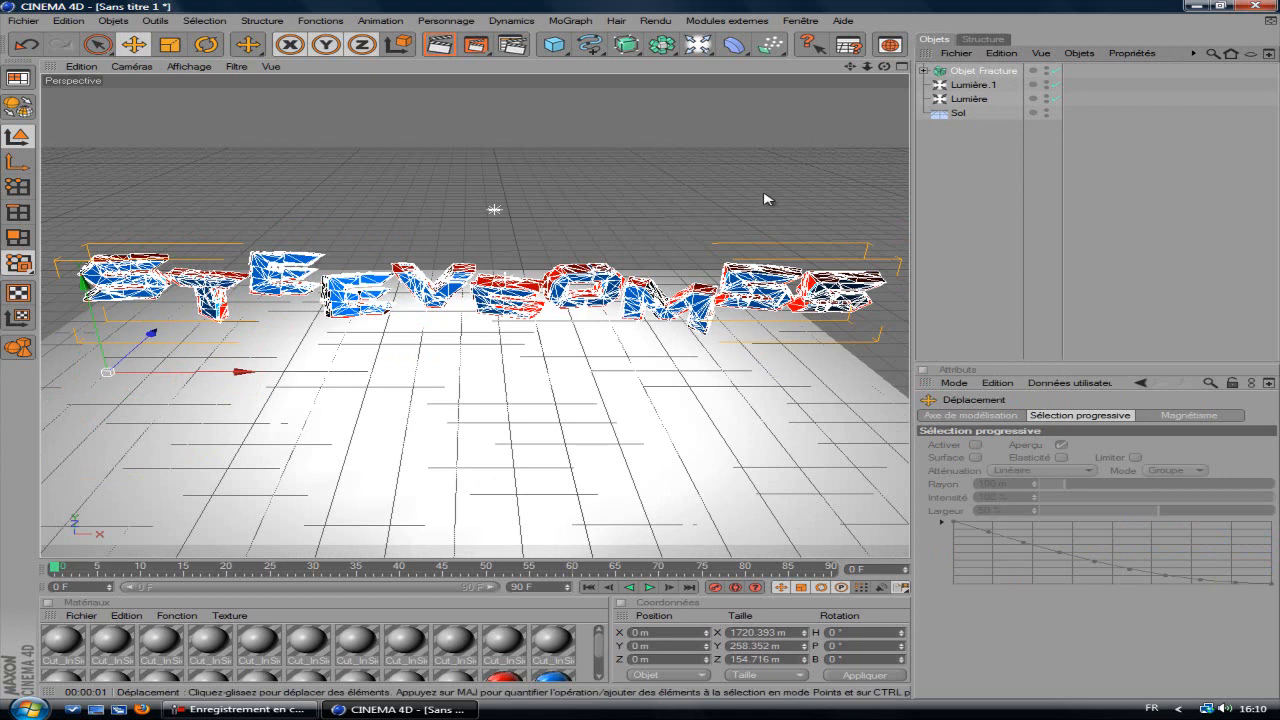
{"action": "left_click", "coordinate": [971, 74]}
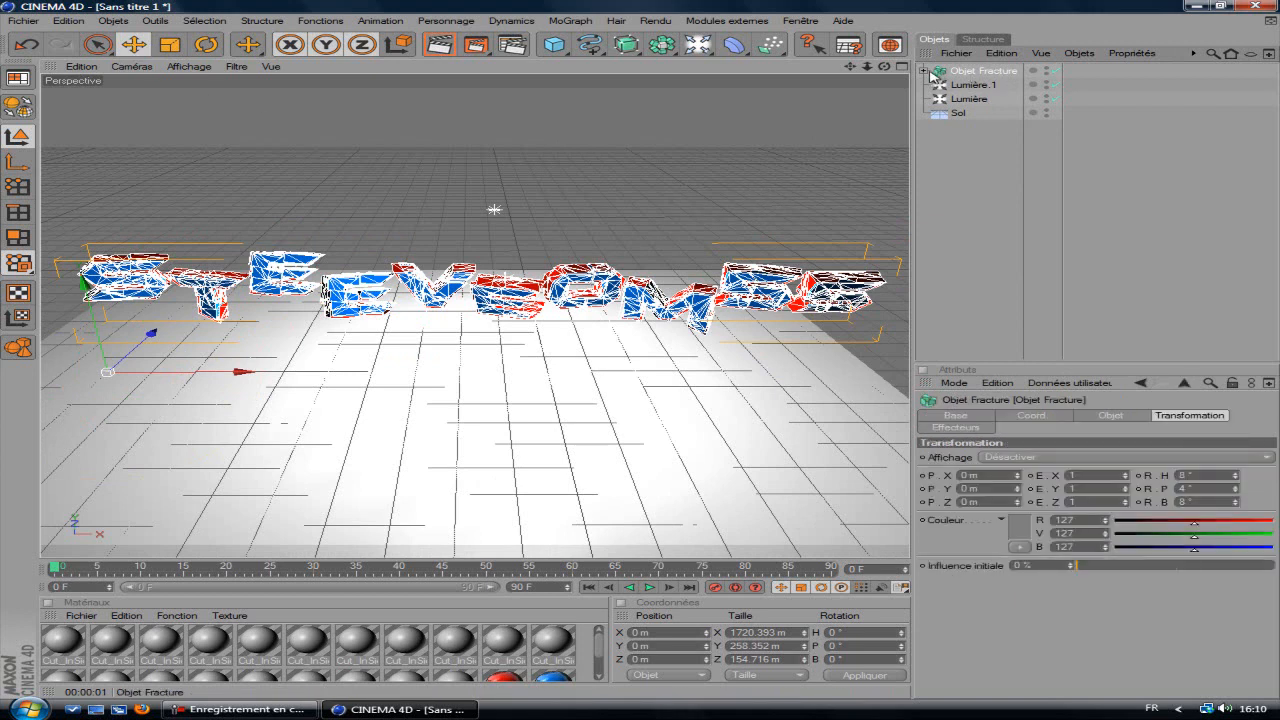
{"action": "left_click", "coordinate": [925, 72]}
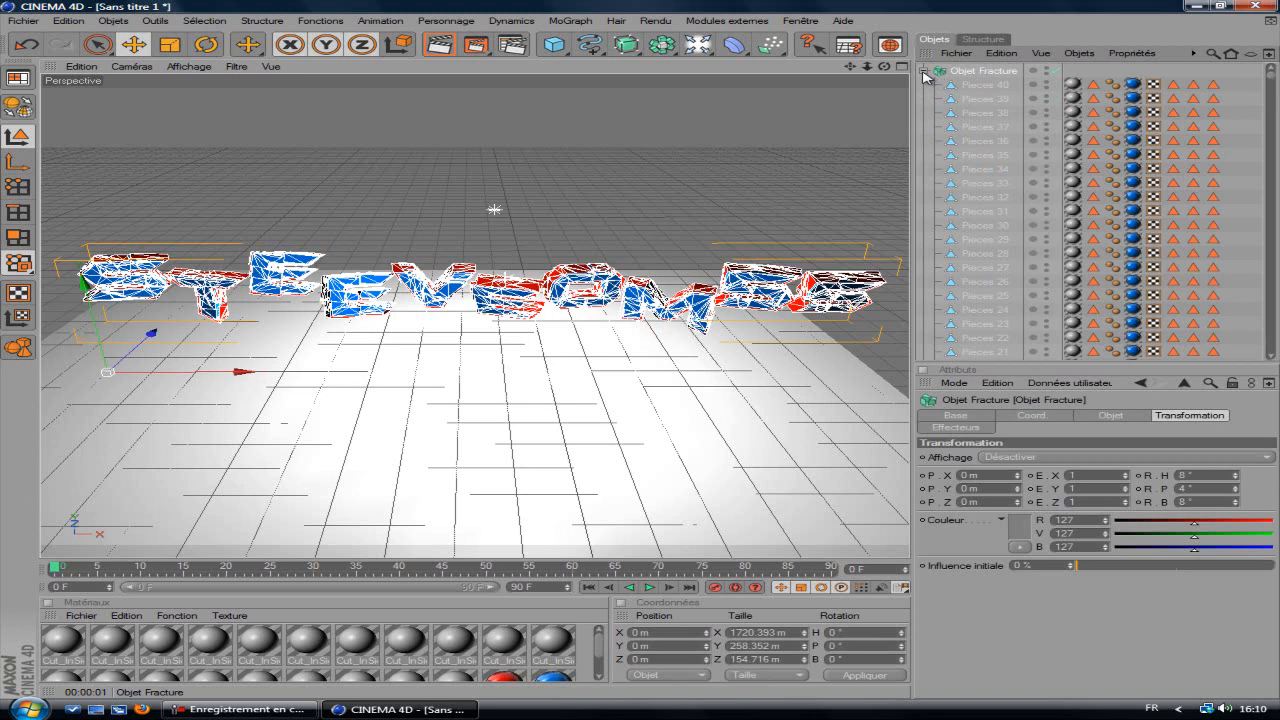
{"action": "left_click", "coordinate": [925, 72]}
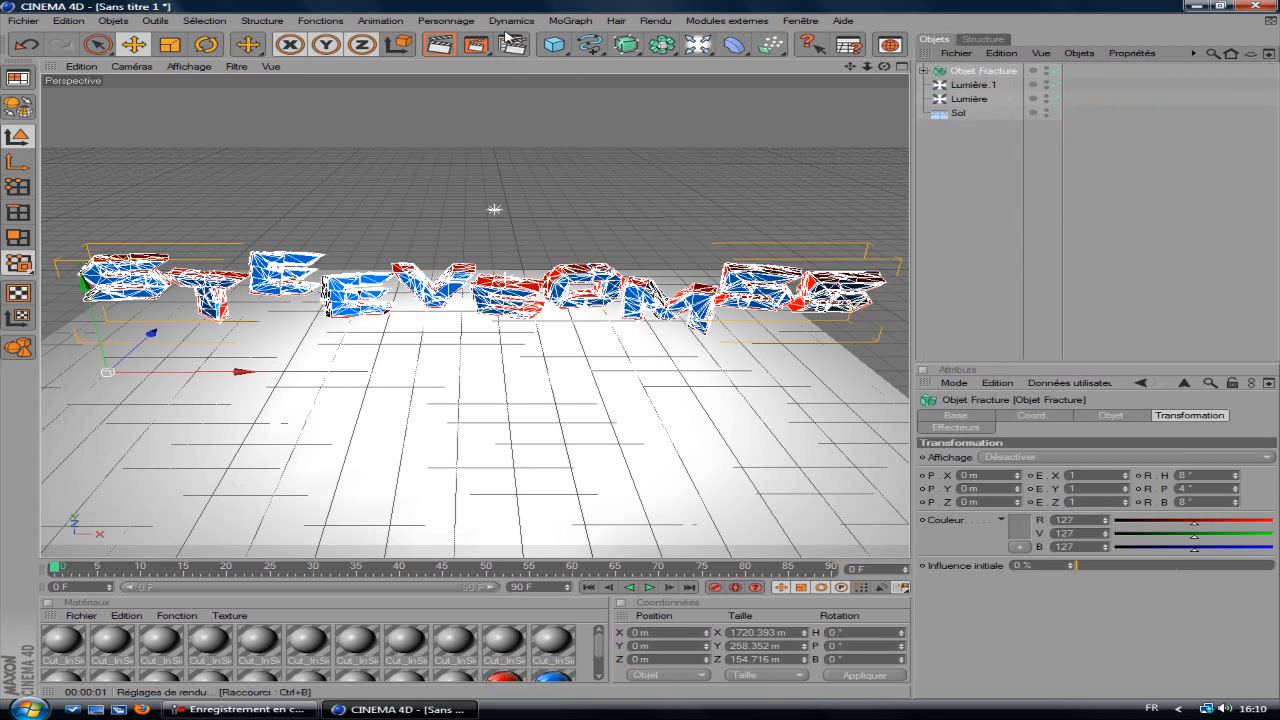
{"action": "left_click", "coordinate": [569, 20]}
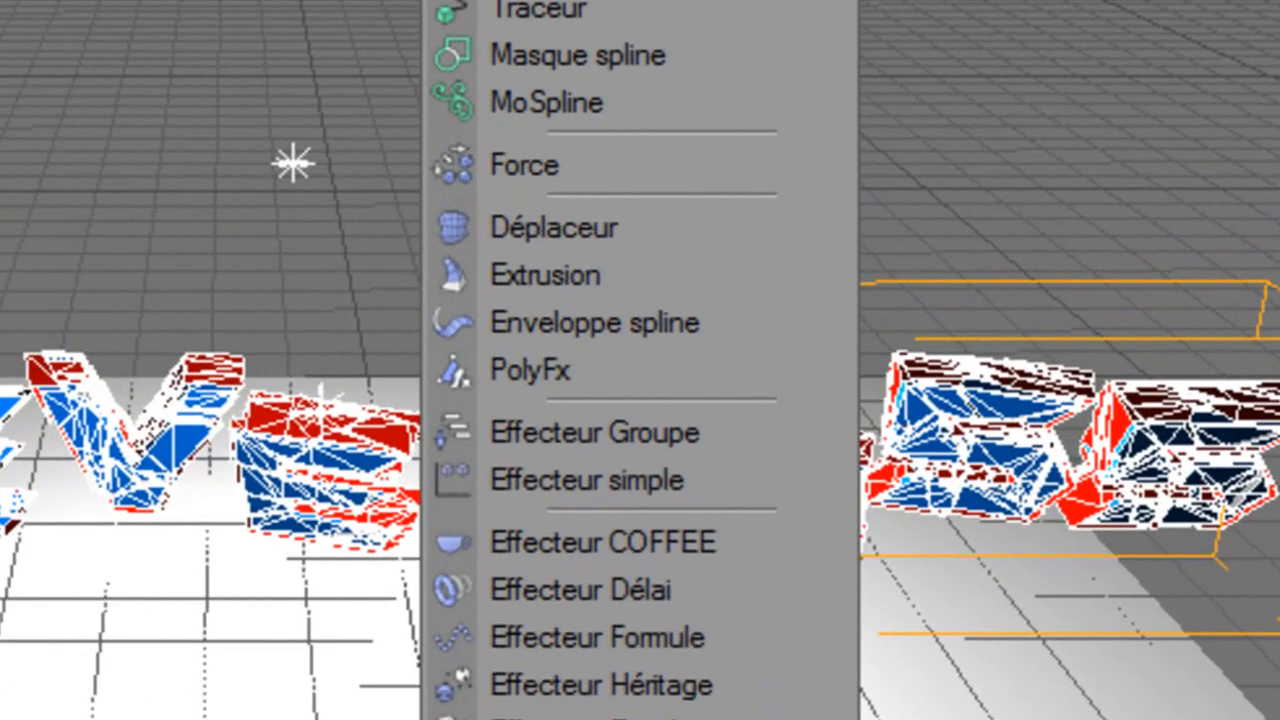
{"action": "left_click", "coordinate": [590, 480]}
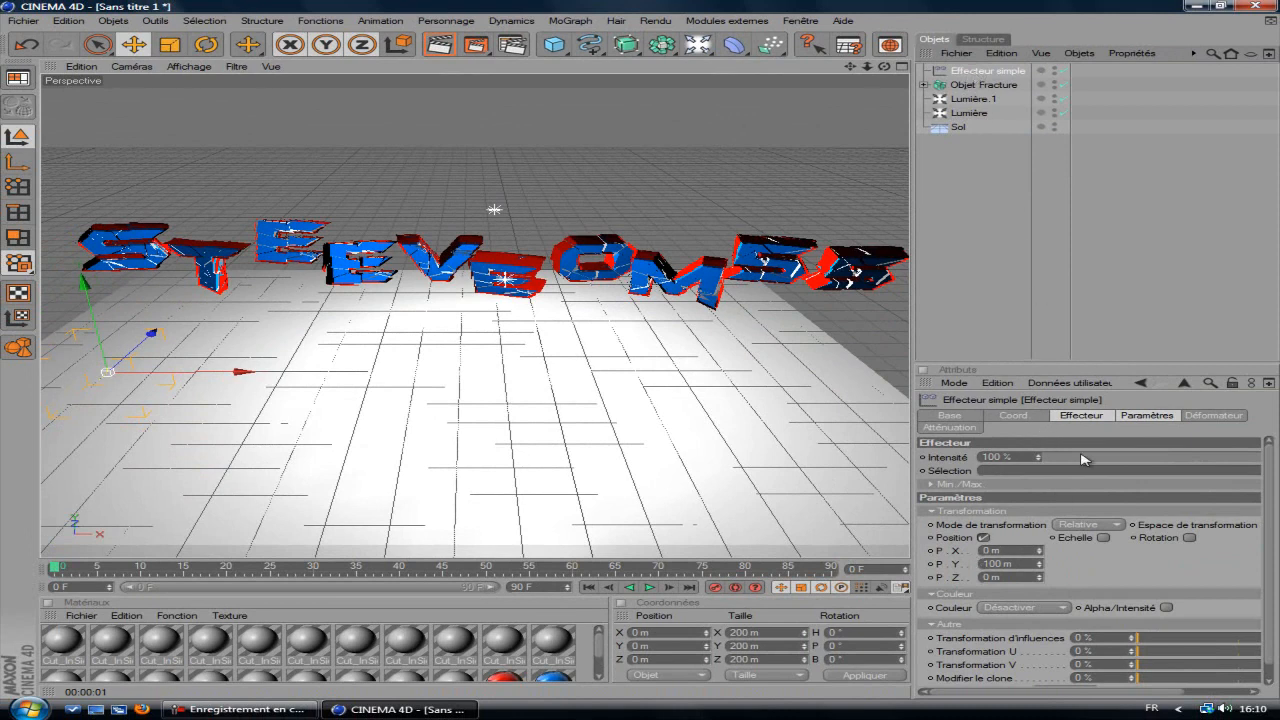
Step: Set the P.Y position parameter of Effecteur simple to 0 m
{"action": "left_click", "coordinate": [1147, 415]}
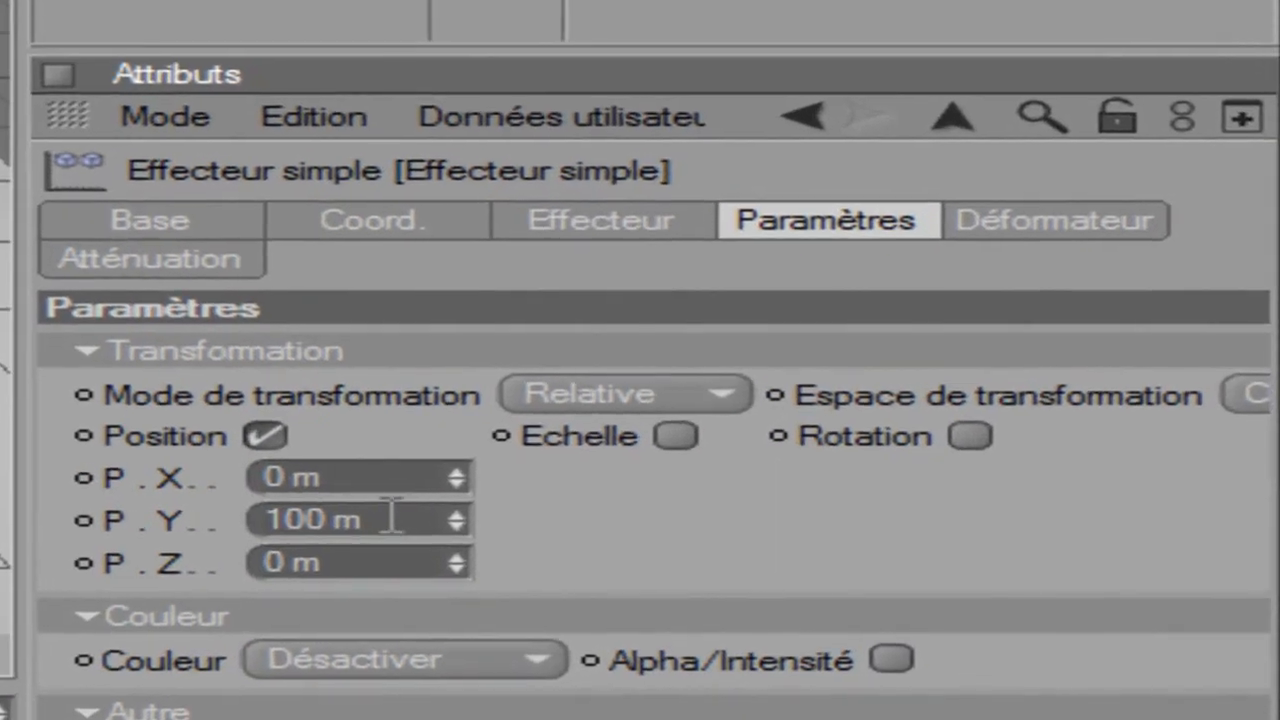
{"action": "left_click_drag", "start_coordinate": [548, 516], "coordinate": [418, 512]}
{"action": "type", "text": "0"}
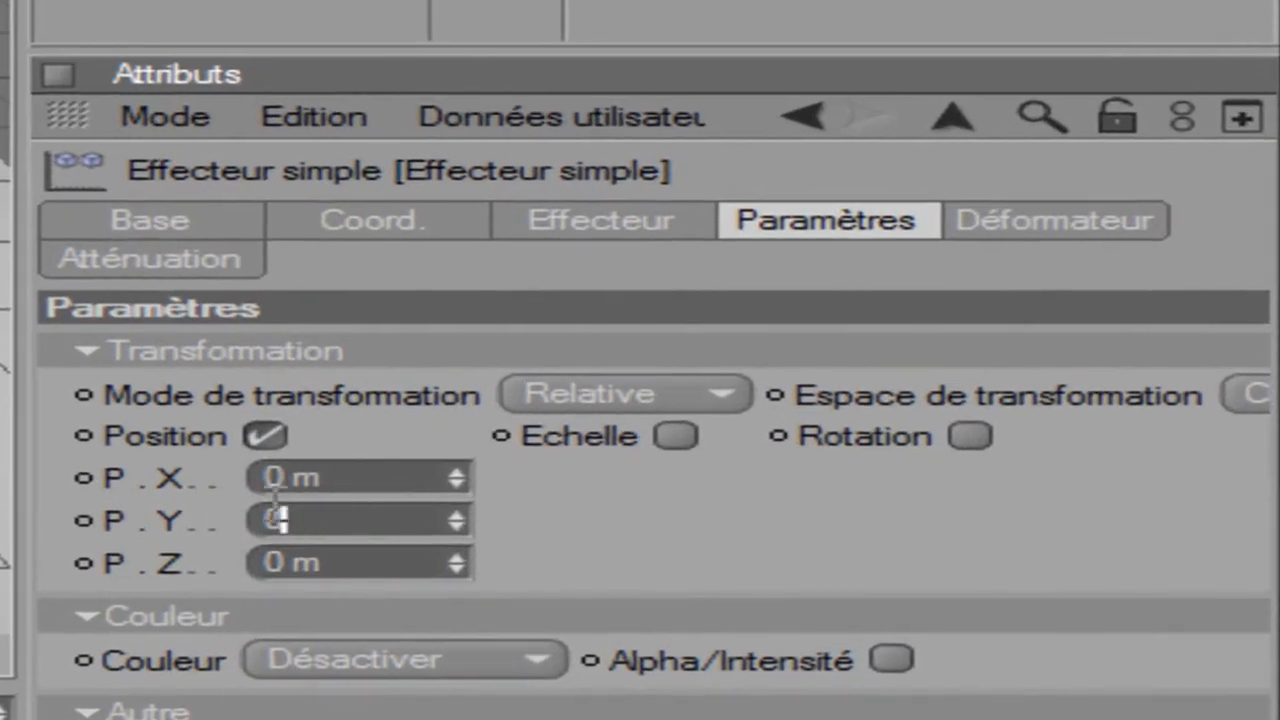
{"action": "left_click", "coordinate": [337, 478]}
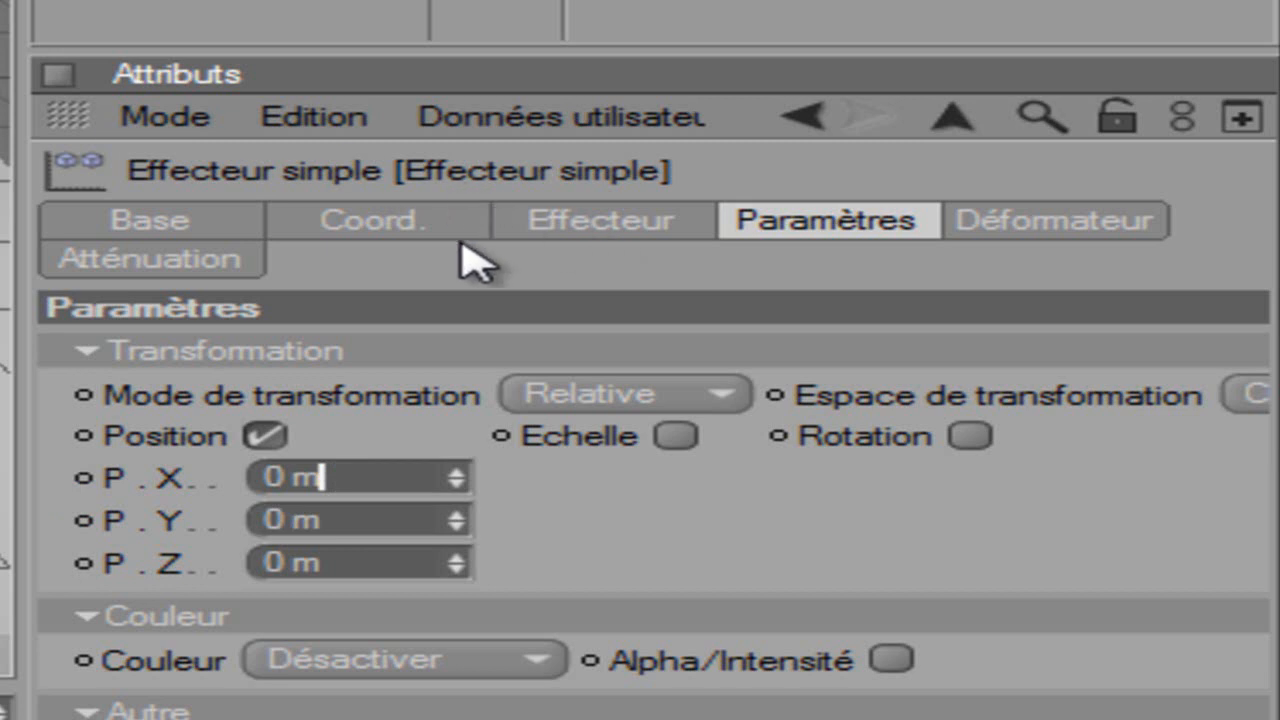
Step: Set the Rot. H coordinate of Effecteur simple to 90°
{"action": "left_click", "coordinate": [380, 225]}
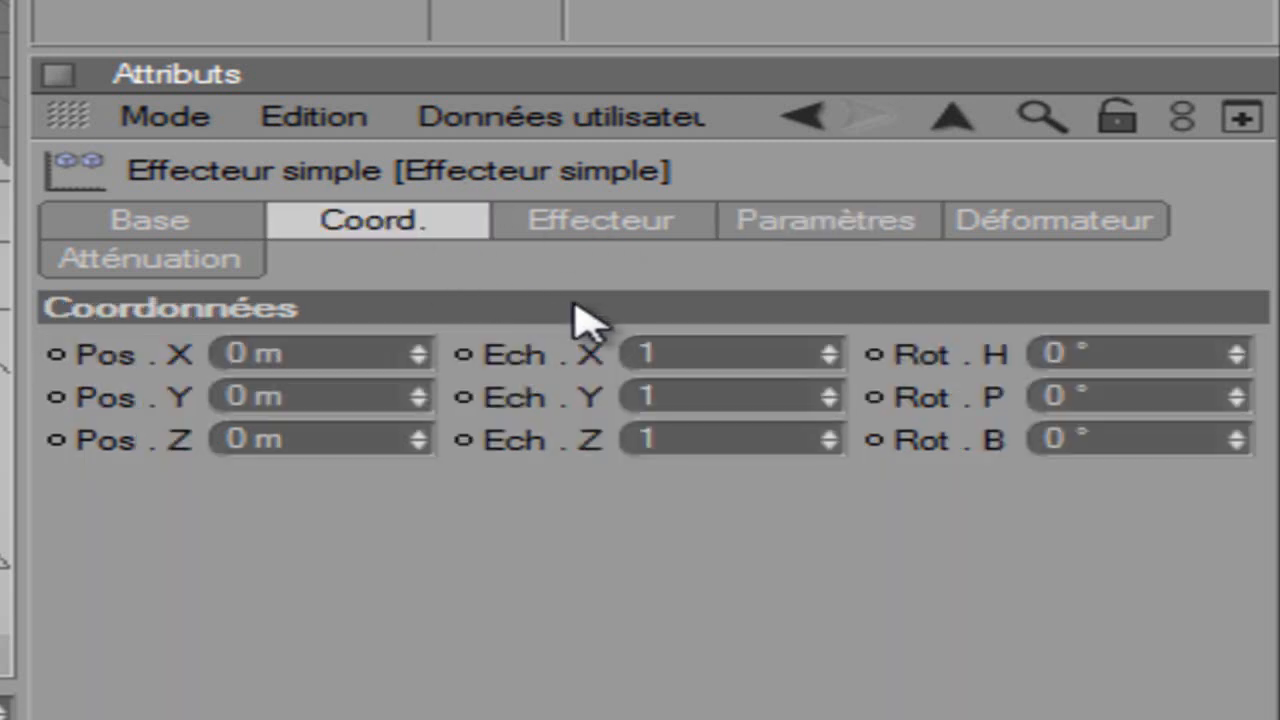
{"action": "left_click", "coordinate": [1172, 354]}
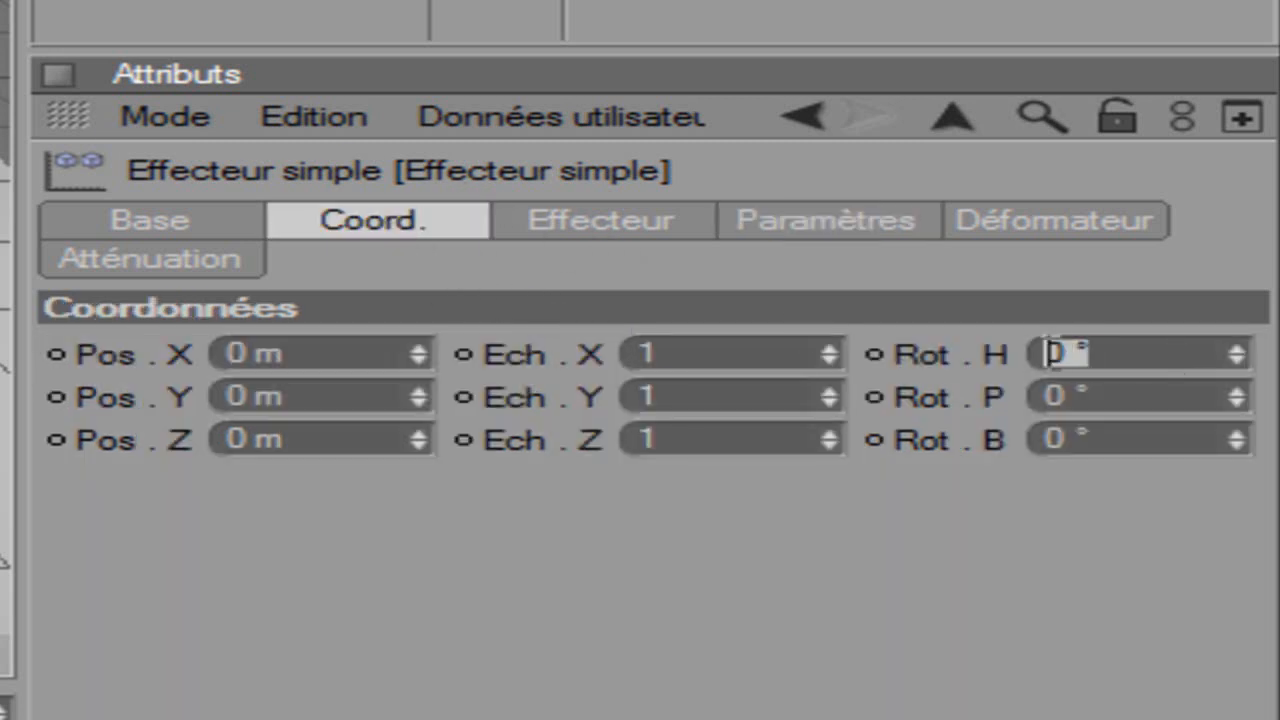
{"action": "type", "text": "90"}
{"action": "left_click", "coordinate": [1113, 397]}
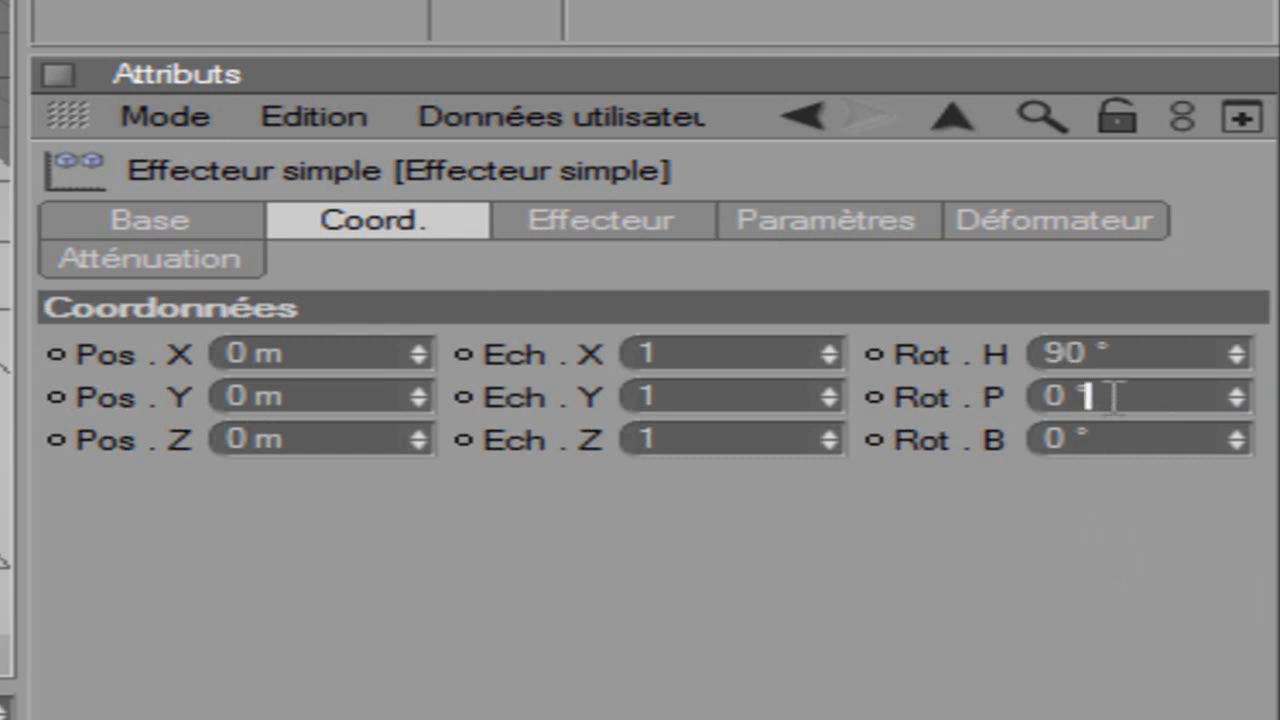
{"action": "left_click_drag", "start_coordinate": [4, 400], "coordinate": [4, 370], "text": "alt"}
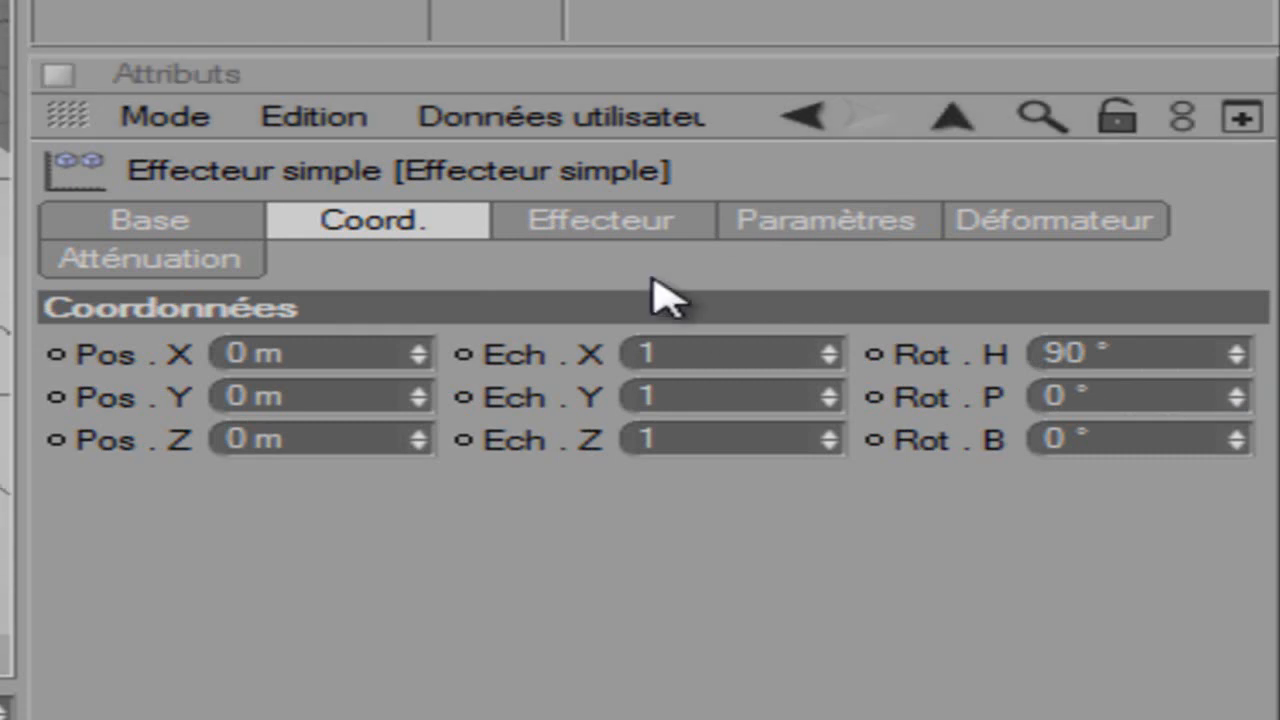
Step: Give Effecteur simple a Linéaire attenuation shape and set its Atténuation value to 100 %
{"action": "left_click", "coordinate": [620, 224]}
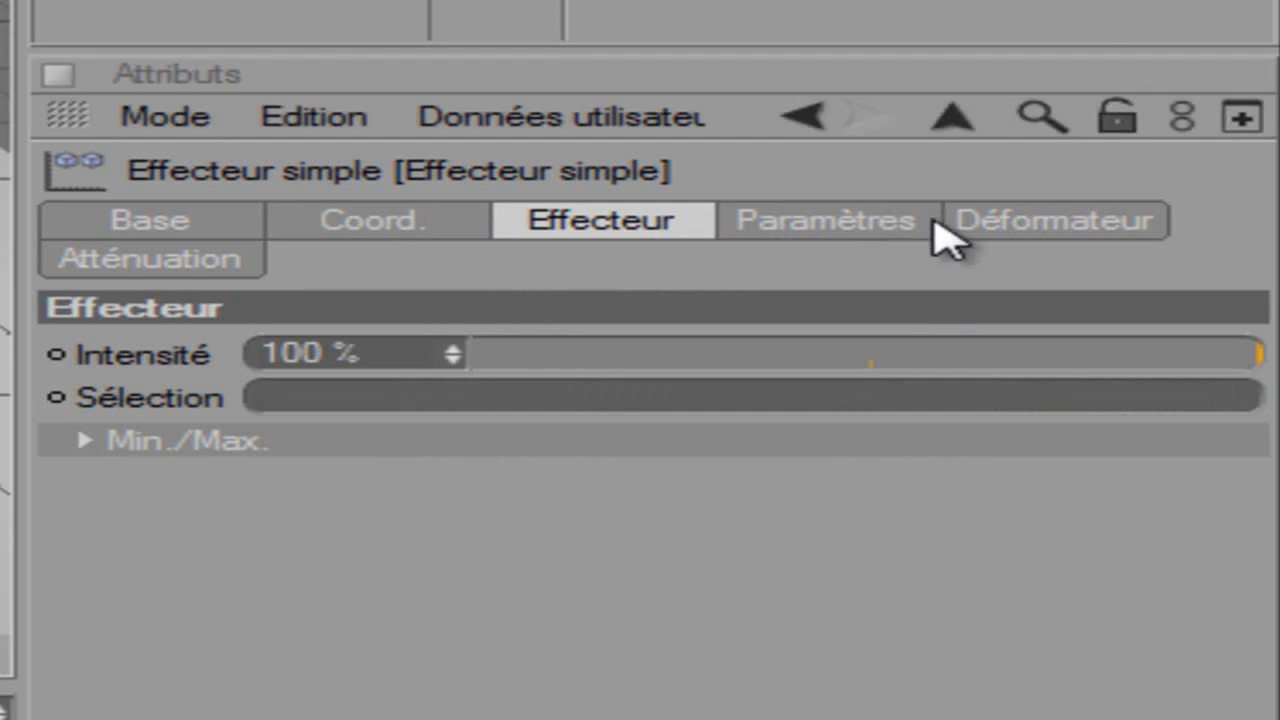
{"action": "left_click", "coordinate": [902, 222]}
{"action": "left_click", "coordinate": [1034, 220]}
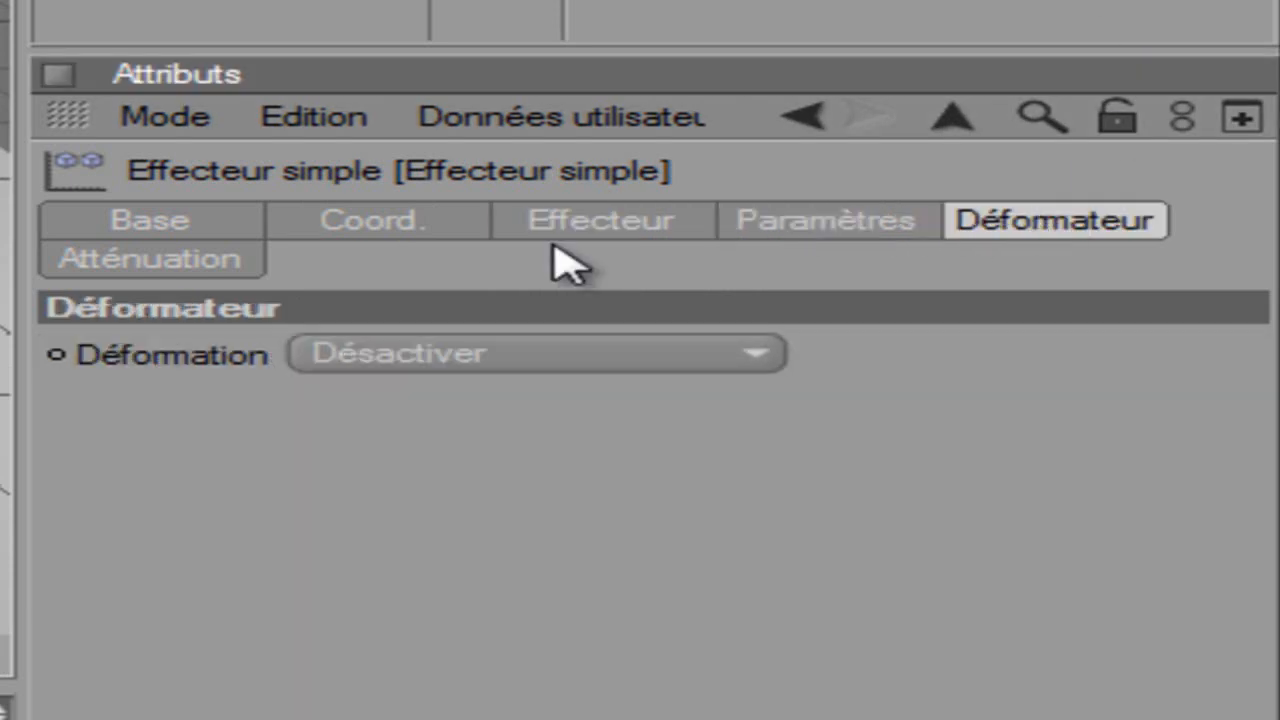
{"action": "left_click", "coordinate": [214, 266]}
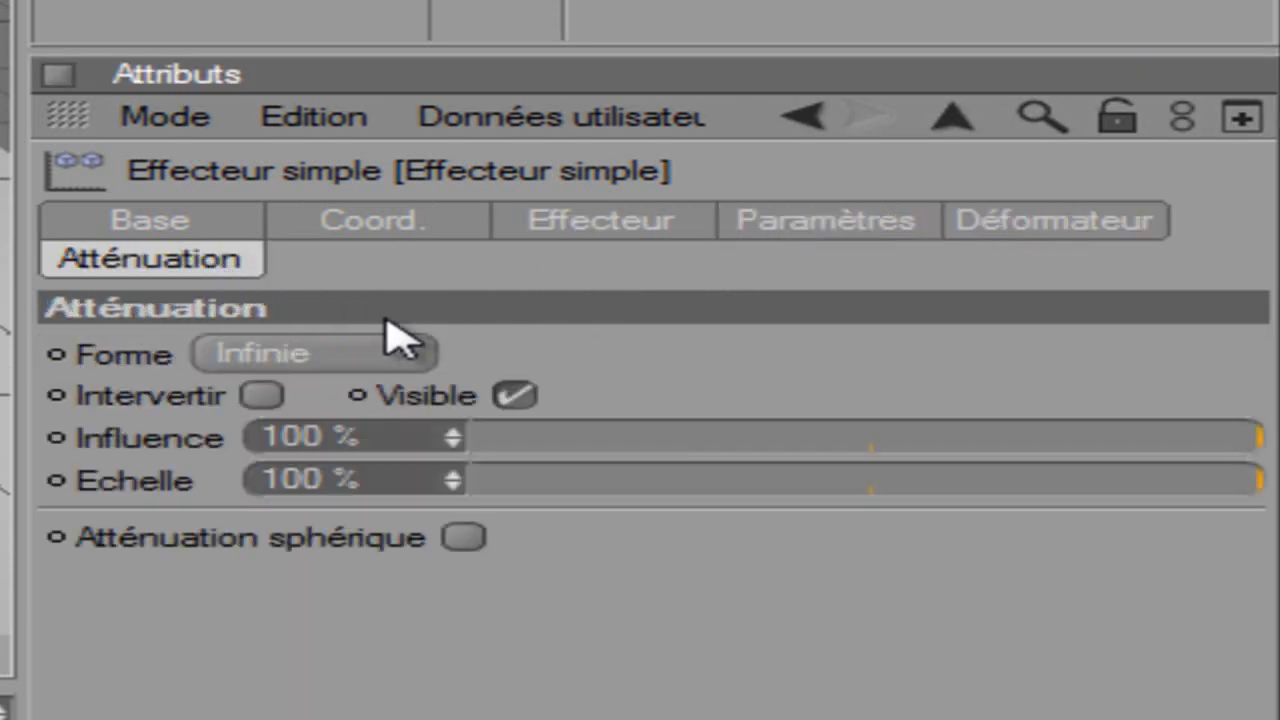
{"action": "left_click", "coordinate": [292, 360]}
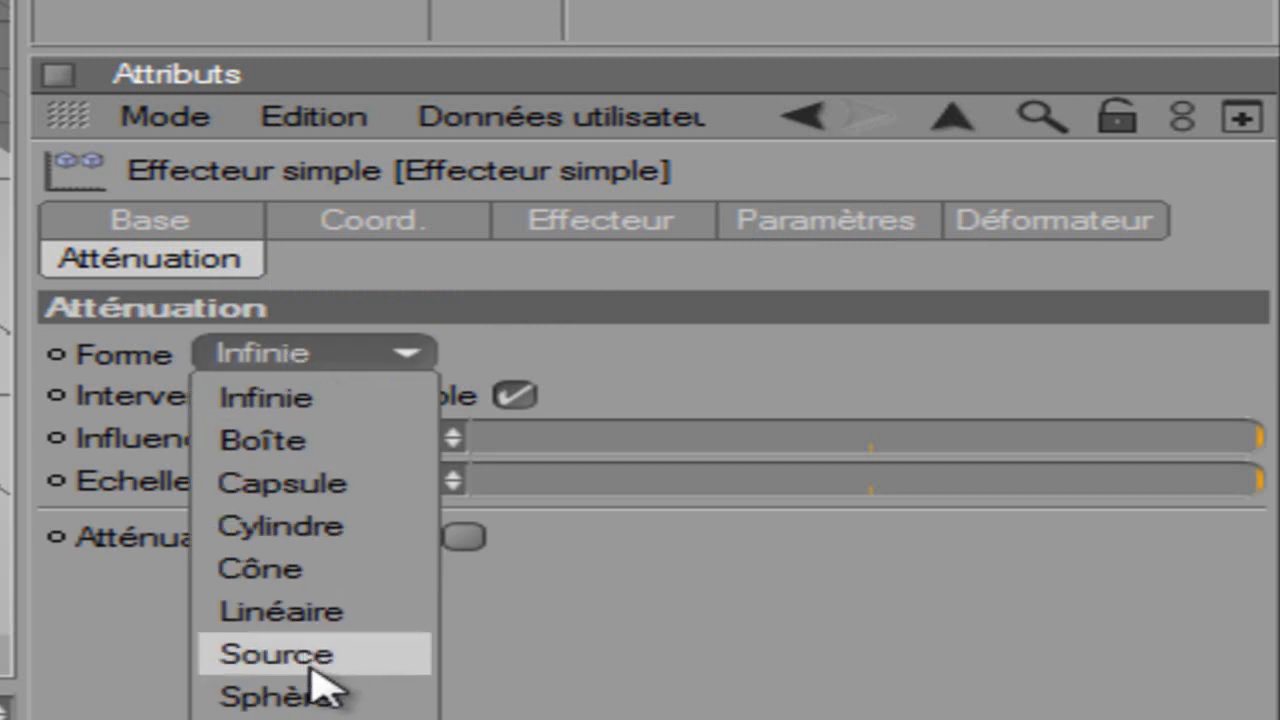
{"action": "left_click", "coordinate": [305, 608]}
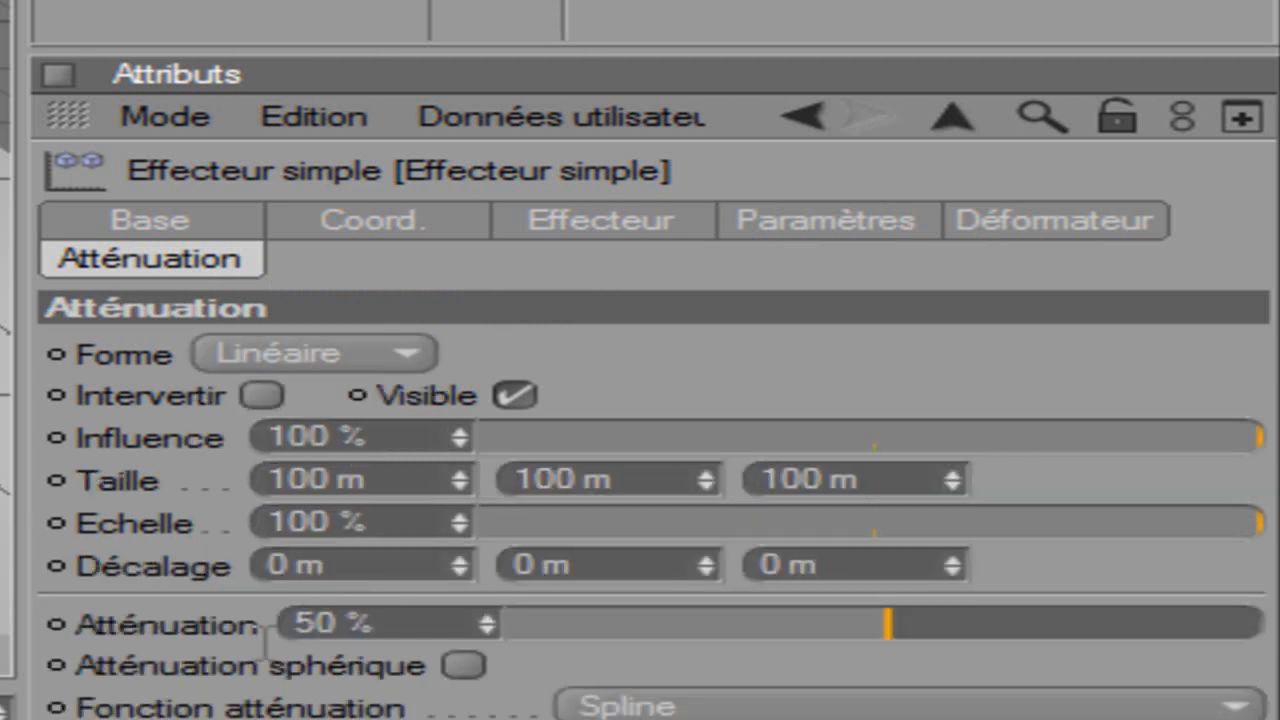
{"action": "left_click_drag", "start_coordinate": [886, 623], "coordinate": [1277, 625]}
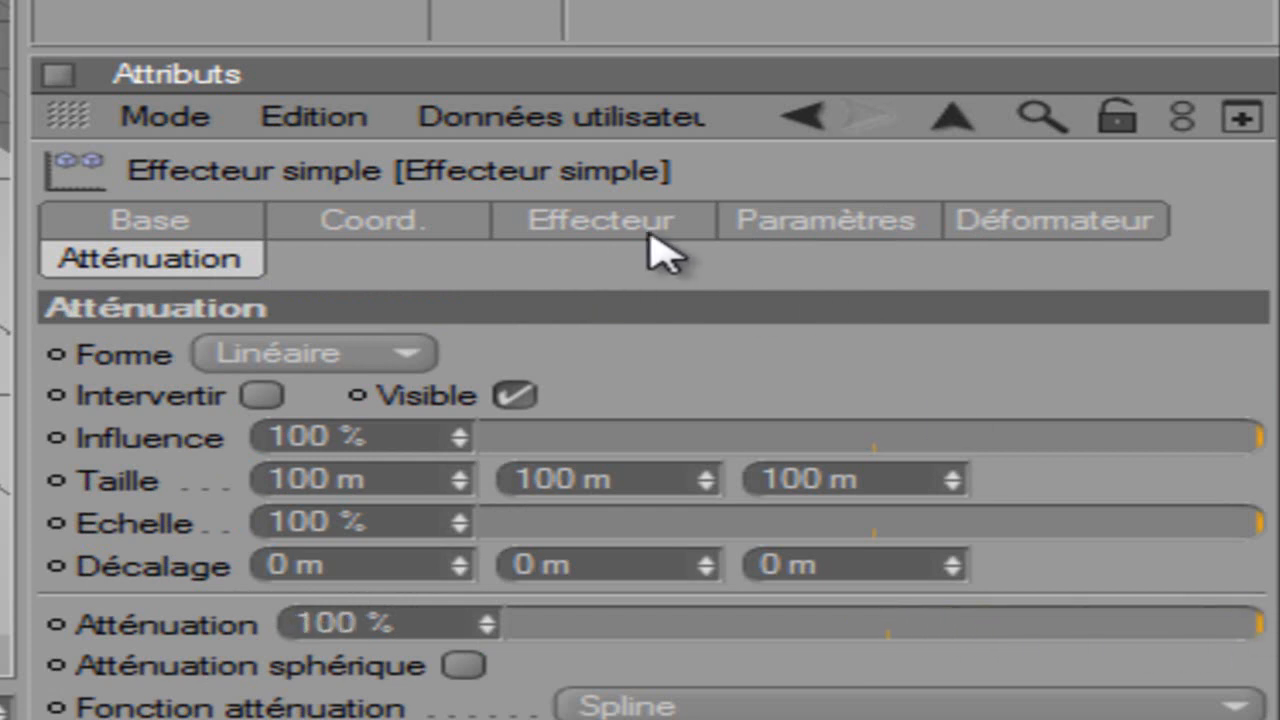
Step: Switch the effector's transformation mode to Absolue and enable Echelle with Echelle uniforme, plus Rotation
{"action": "left_click", "coordinate": [697, 232]}
{"action": "left_click", "coordinate": [805, 232]}
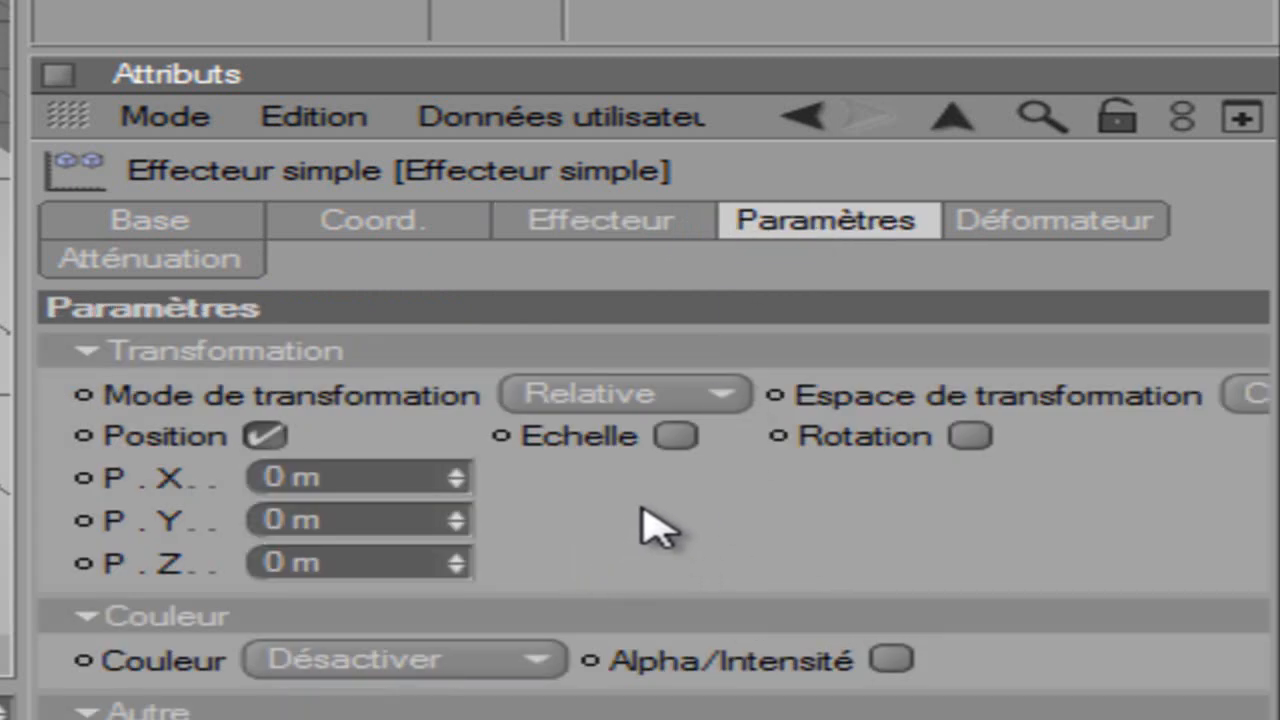
{"action": "left_click", "coordinate": [632, 400]}
{"action": "left_click", "coordinate": [626, 474]}
{"action": "left_click", "coordinate": [676, 436]}
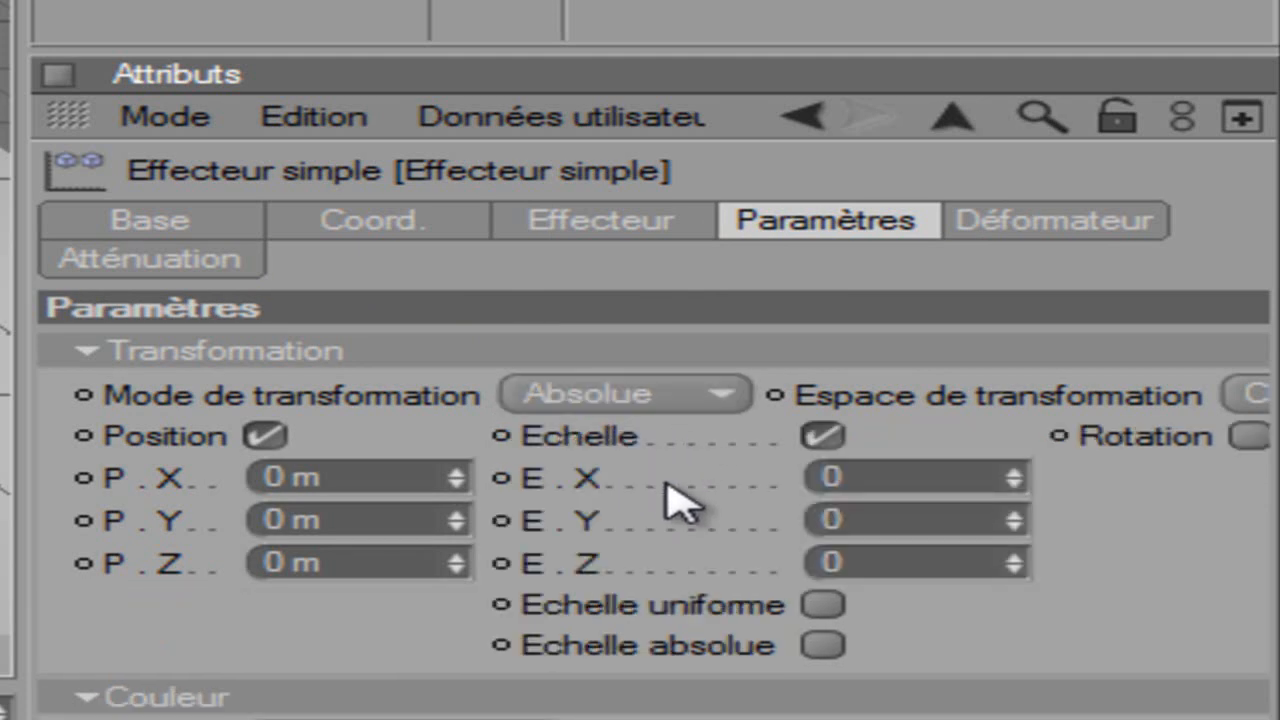
{"action": "left_click", "coordinate": [823, 603]}
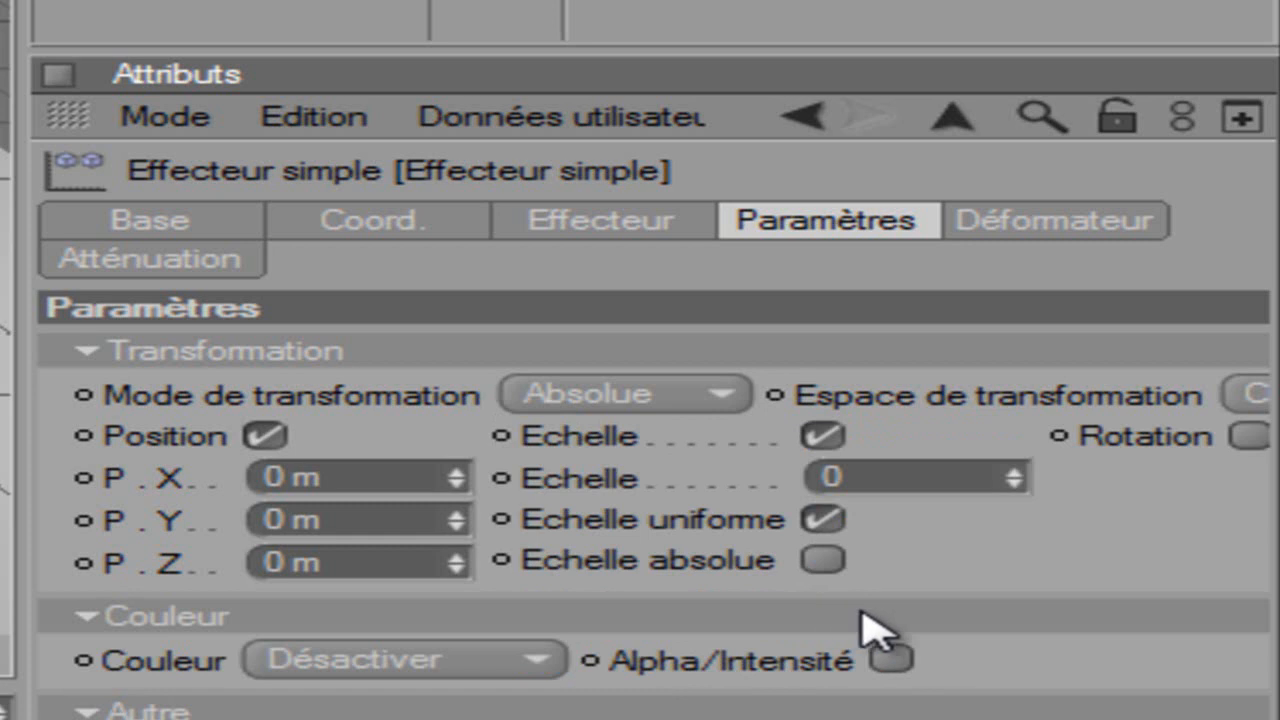
{"action": "left_click", "coordinate": [1250, 436]}
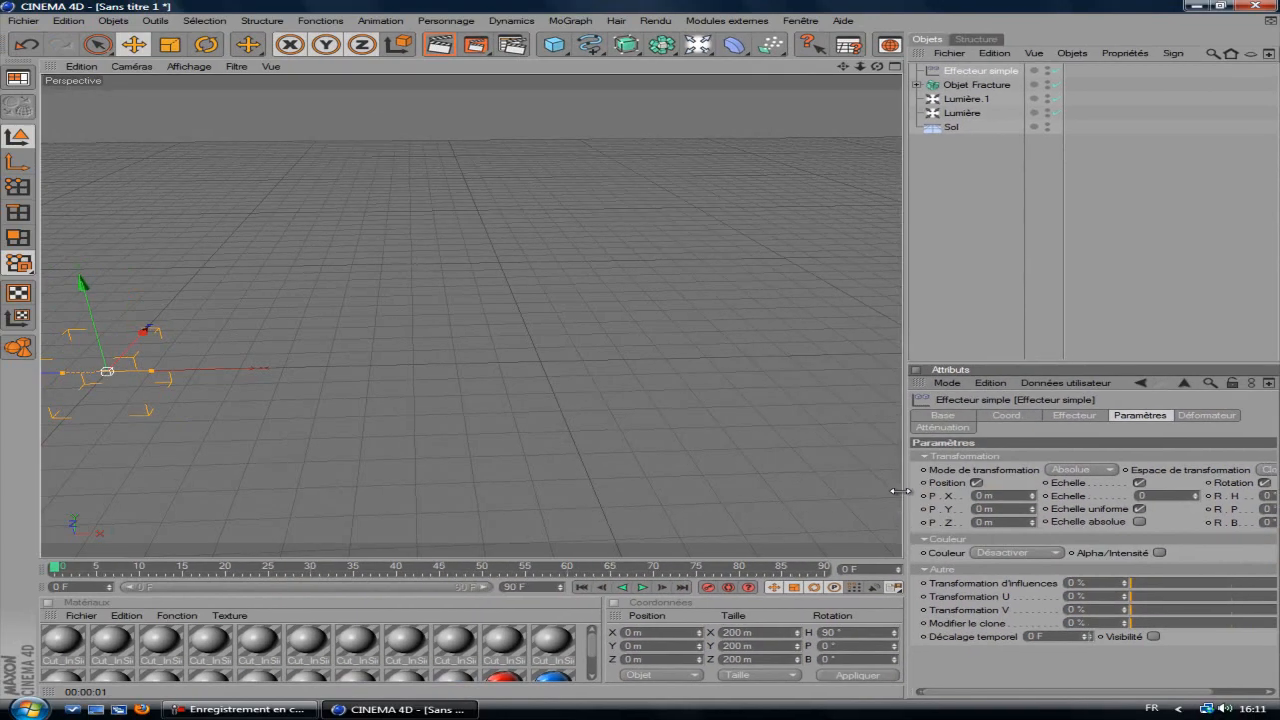
Step: Set the uniform Echelle of Effecteur simple to -3 and render the view to preview it
{"action": "left_click_drag", "start_coordinate": [670, 483], "coordinate": [544, 489]}
{"action": "left_click_drag", "start_coordinate": [831, 496], "coordinate": [822, 496]}
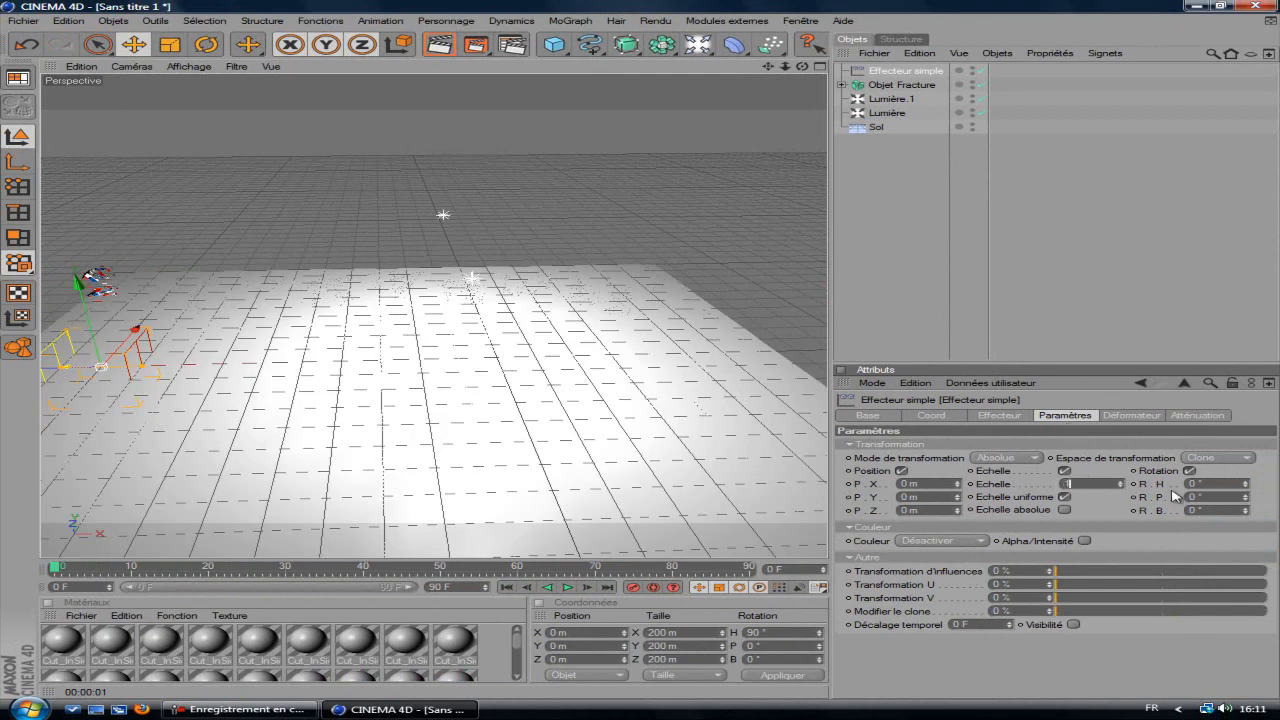
{"action": "key", "text": "Return"}
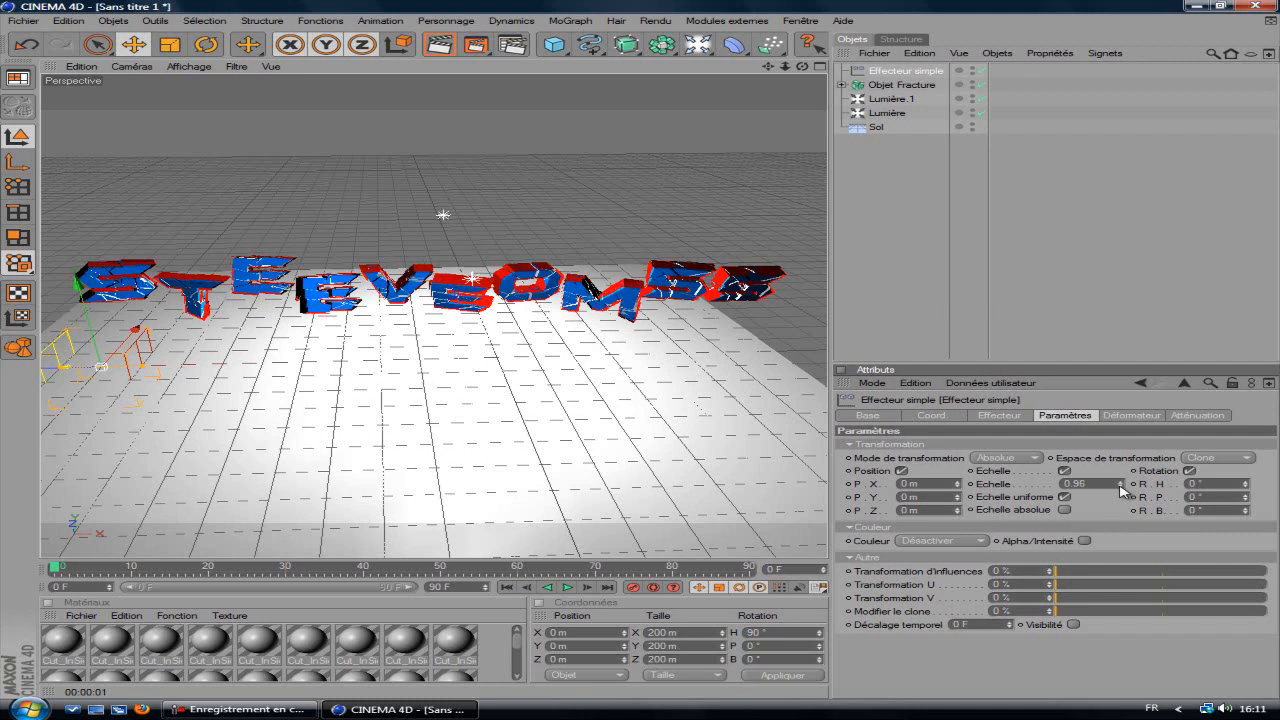
{"action": "left_click_drag", "start_coordinate": [1122, 489], "coordinate": [1122, 499]}
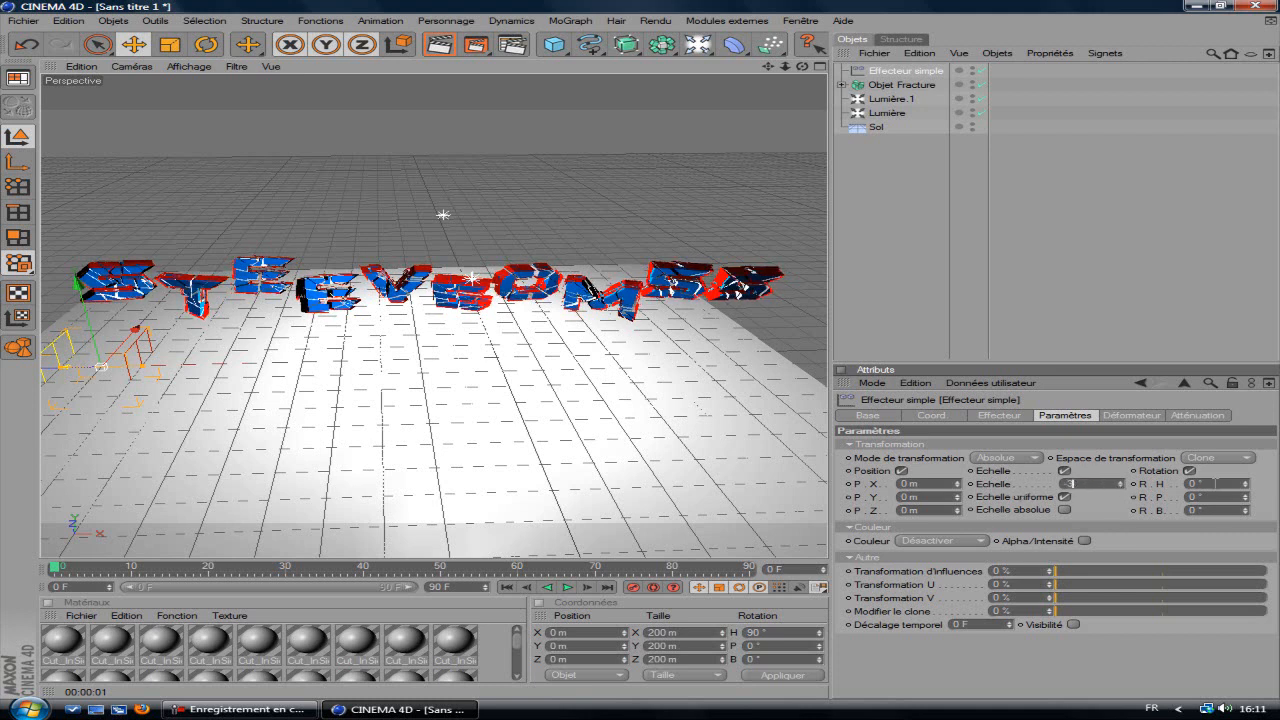
{"action": "key", "text": "Return"}
{"action": "left_click_drag", "start_coordinate": [645, 355], "coordinate": [598, 356]}
{"action": "left_click", "coordinate": [439, 46]}
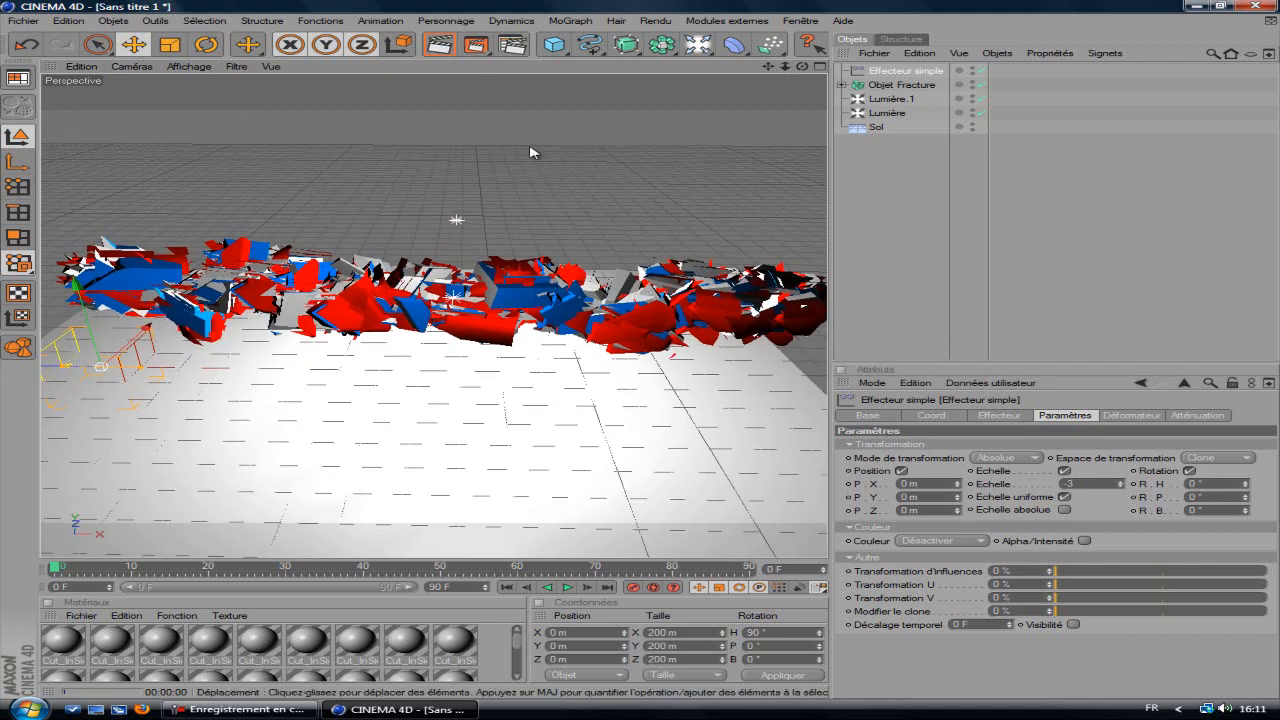
Step: Move Effecteur simple to about X -134 m and set its uniform Echelle to -4
{"action": "left_click", "coordinate": [1068, 484]}
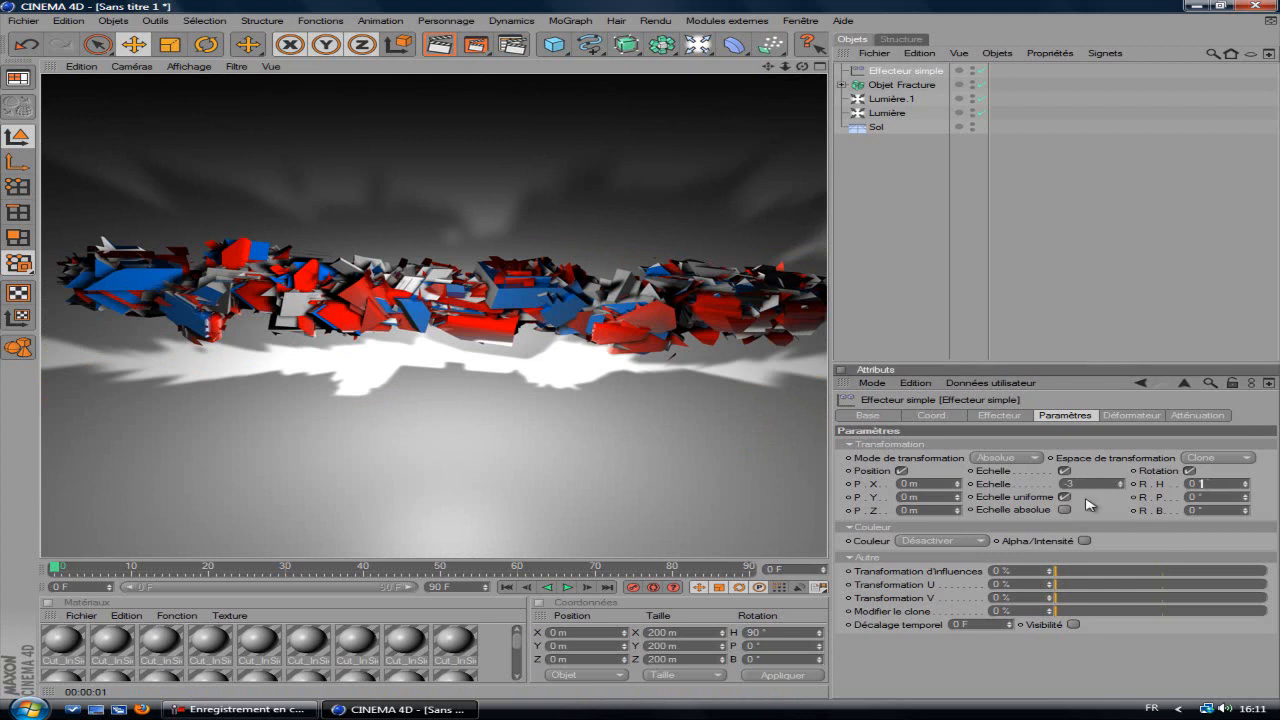
{"action": "left_click", "coordinate": [907, 78]}
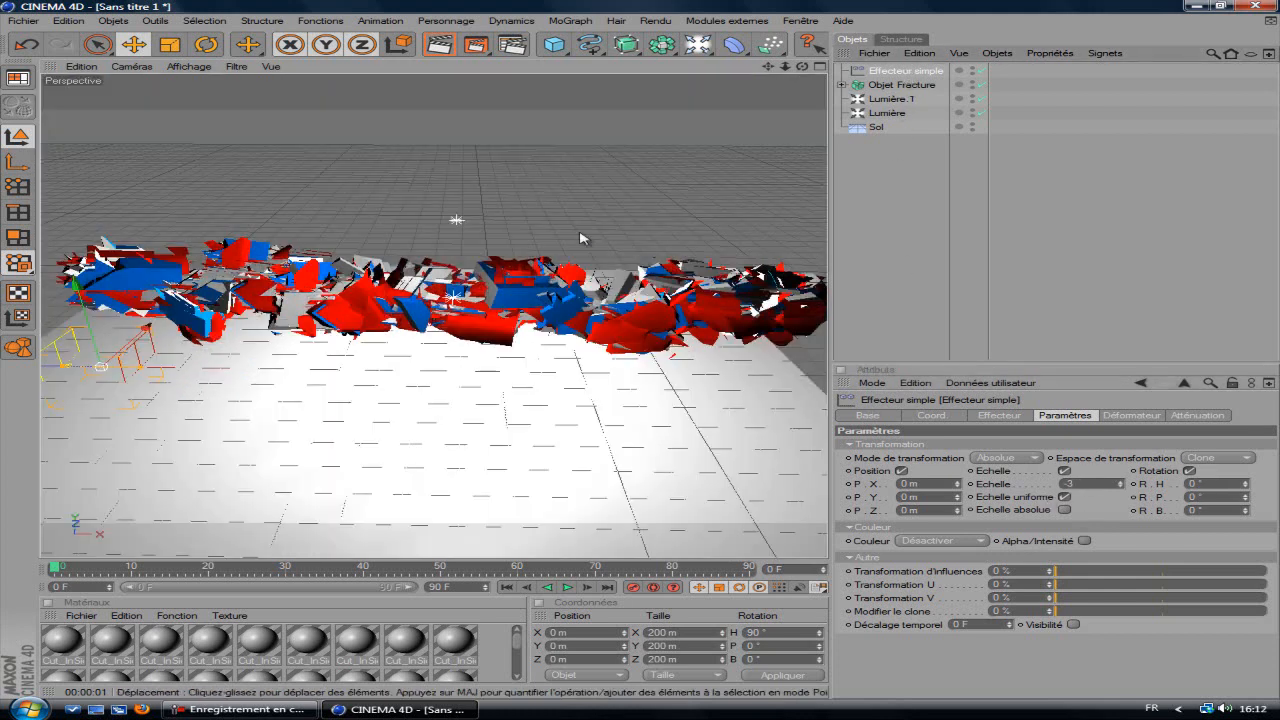
{"action": "mouse_move", "coordinate": [645, 357]}
{"action": "left_mouse_down"}
{"action": "mouse_move", "coordinate": [587, 354]}
{"action": "mouse_move", "coordinate": [632, 353]}
{"action": "left_mouse_up"}
{"action": "left_click", "coordinate": [1103, 484]}
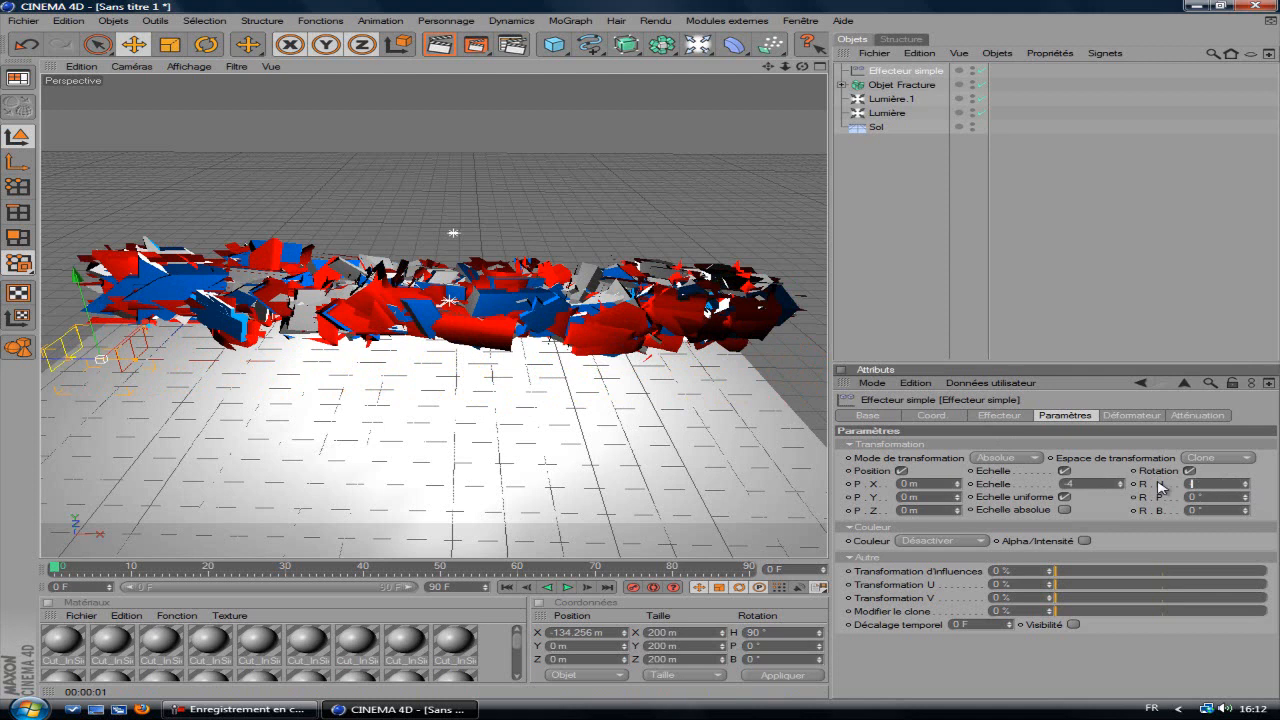
Step: Set the rotation parameters of Effecteur simple to R.H -700°, R.P -600° and R.B -500°
{"action": "left_click", "coordinate": [1220, 496]}
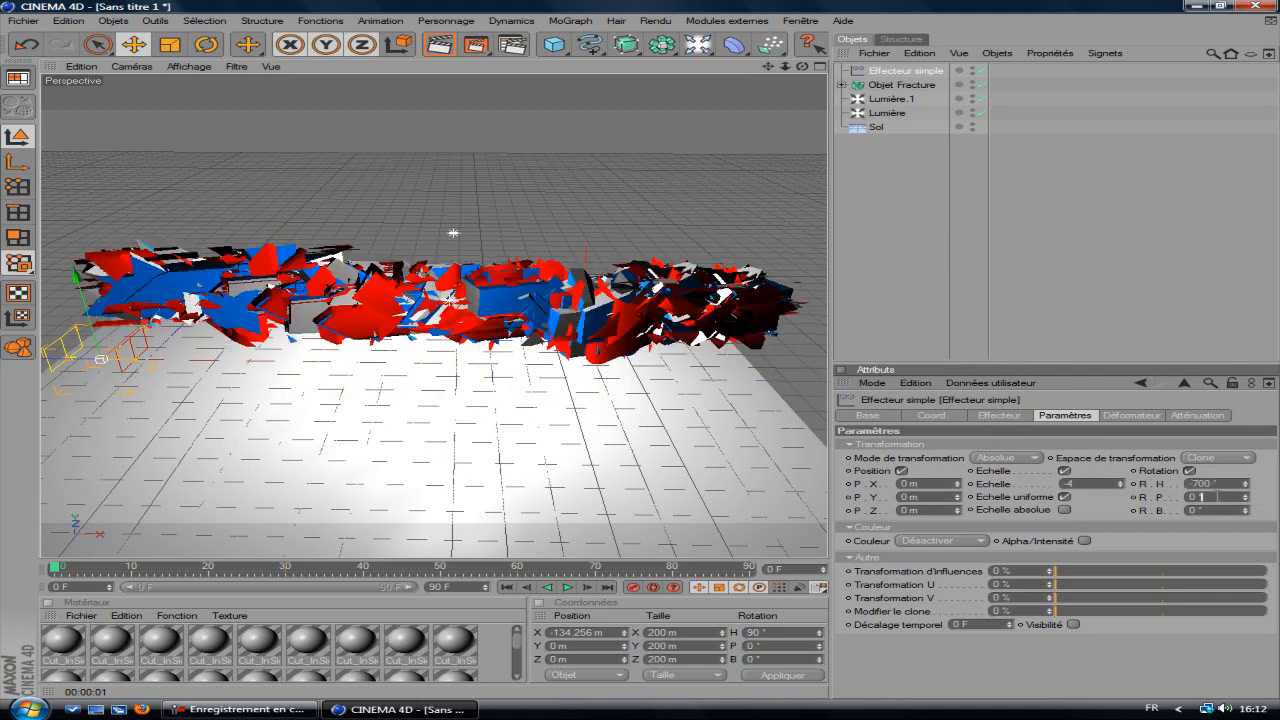
{"action": "type", "text": "1"}
{"action": "key", "text": "Return"}
{"action": "left_click_drag", "start_coordinate": [1246, 494], "coordinate": [1246, 494]}
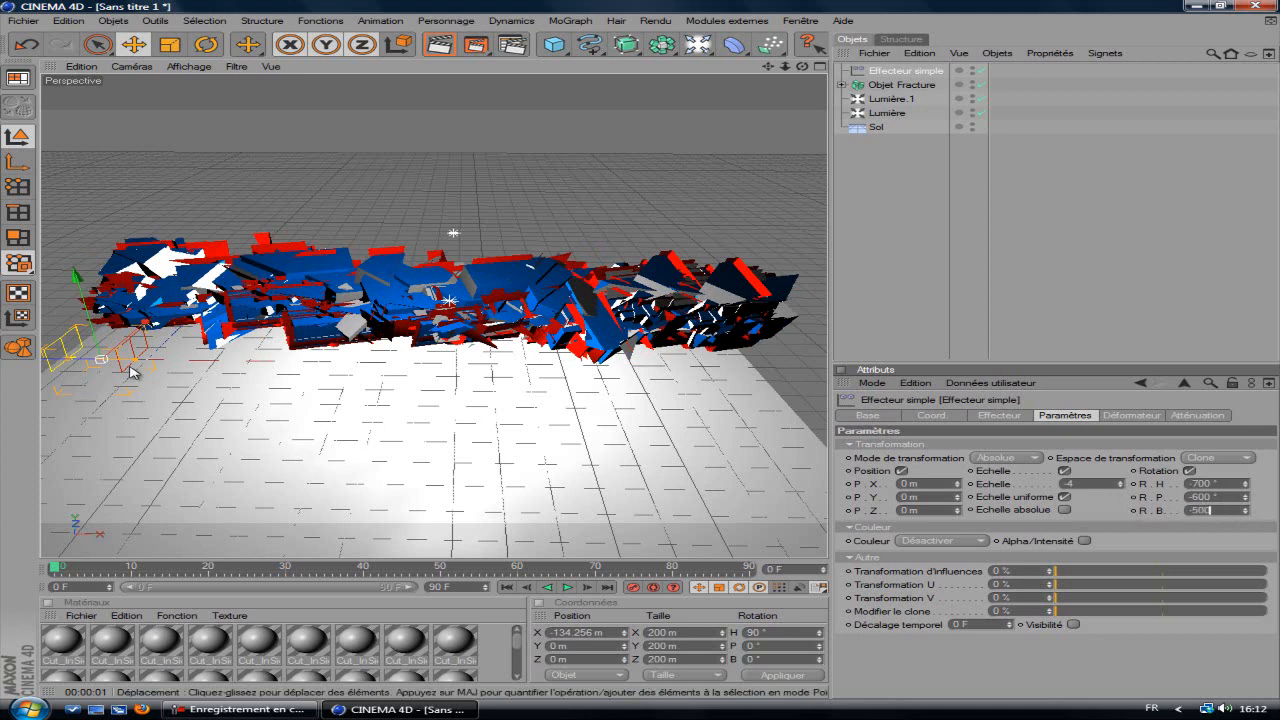
{"action": "key", "text": "Return"}
Step: Slide Effecteur simple back and forth along the text to check the pieces assembling, leaving it at about X -150 m
{"action": "scroll", "coordinate": [93, 376], "scroll_direction": "down", "scroll_amount": 1}
{"action": "left_click_drag", "start_coordinate": [93, 356], "coordinate": [568, 358]}
{"action": "left_click_drag", "start_coordinate": [463, 360], "coordinate": [210, 357]}
{"action": "left_click_drag", "start_coordinate": [625, 353], "coordinate": [117, 356]}
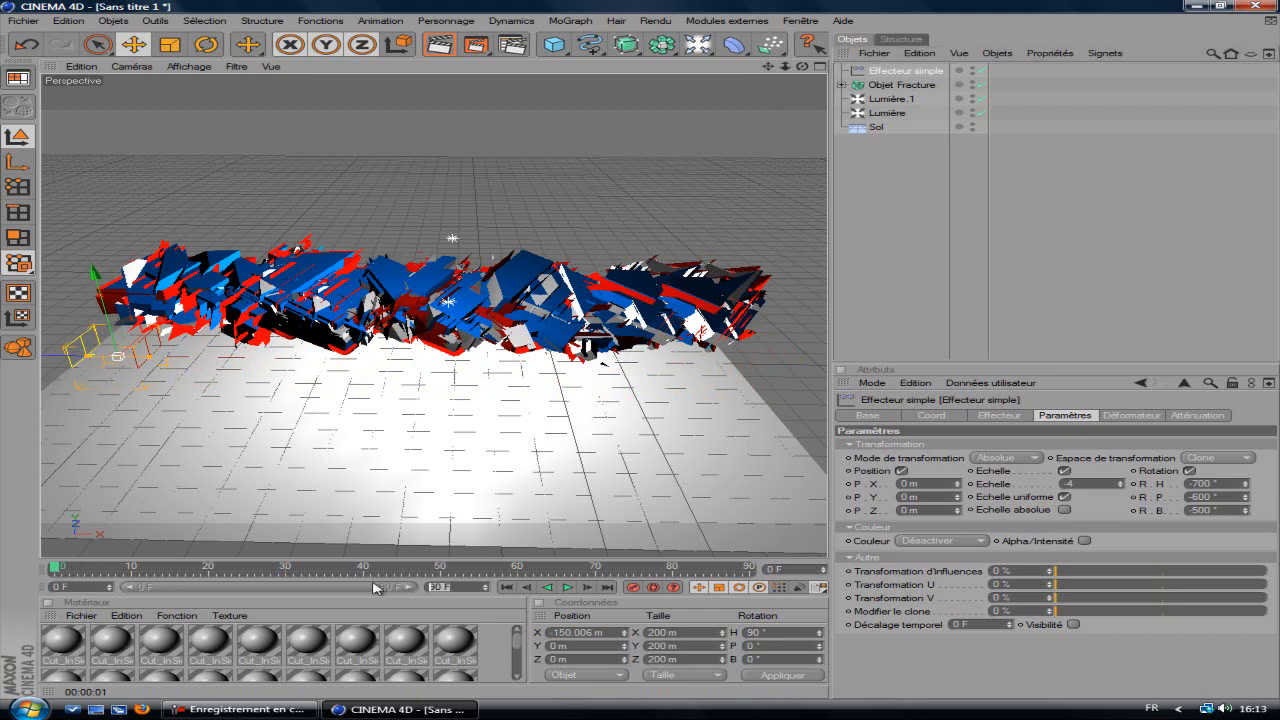
Step: Extend the animation to 250 frames and stretch the timeline's preview range to 250 F
{"action": "key", "text": "Return"}
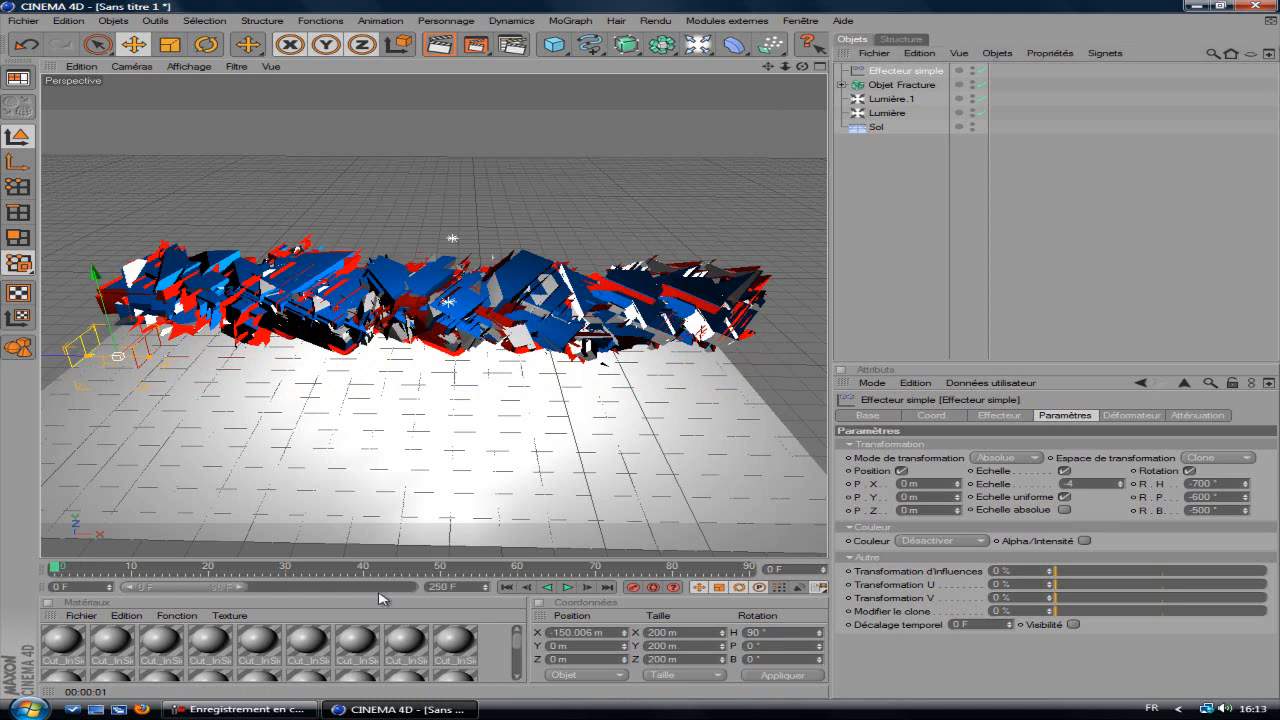
{"action": "left_click_drag", "start_coordinate": [247, 595], "coordinate": [418, 588]}
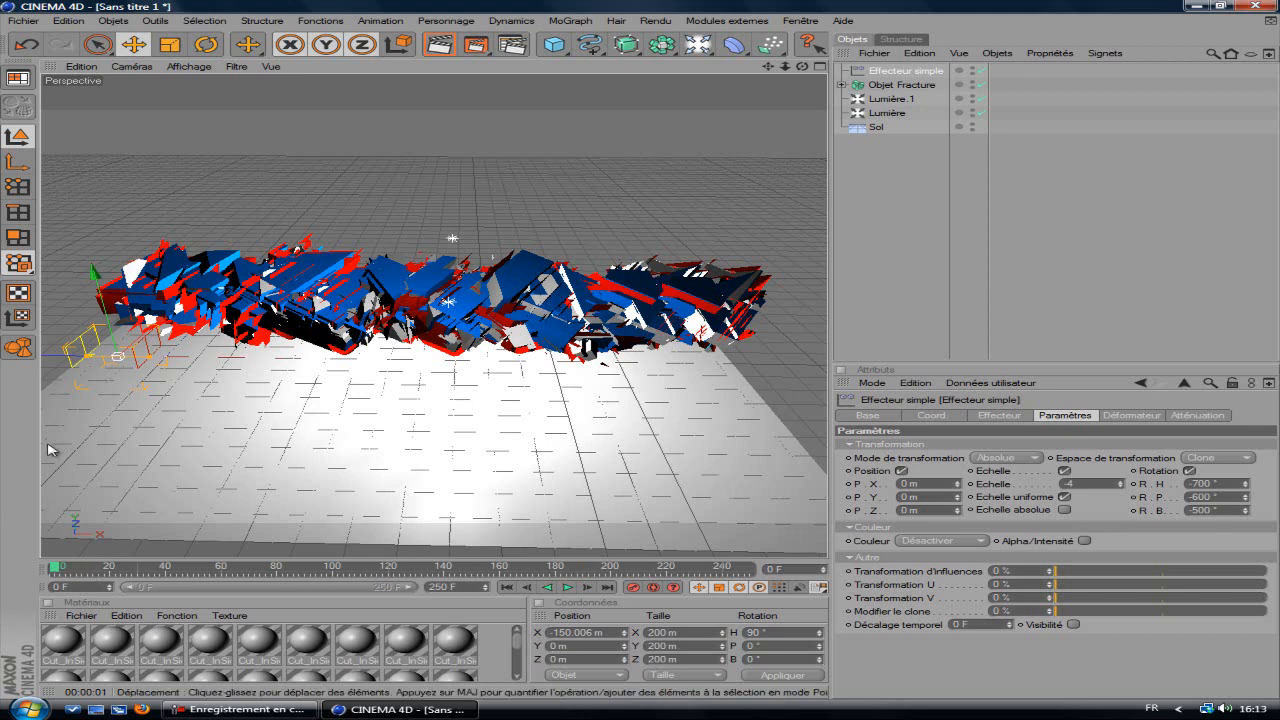
Step: Keyframe Effecteur simple moving from about X -90 m at frame 0 to about X 1780 m at frame 250
{"action": "left_click_drag", "start_coordinate": [53, 358], "coordinate": [75, 358]}
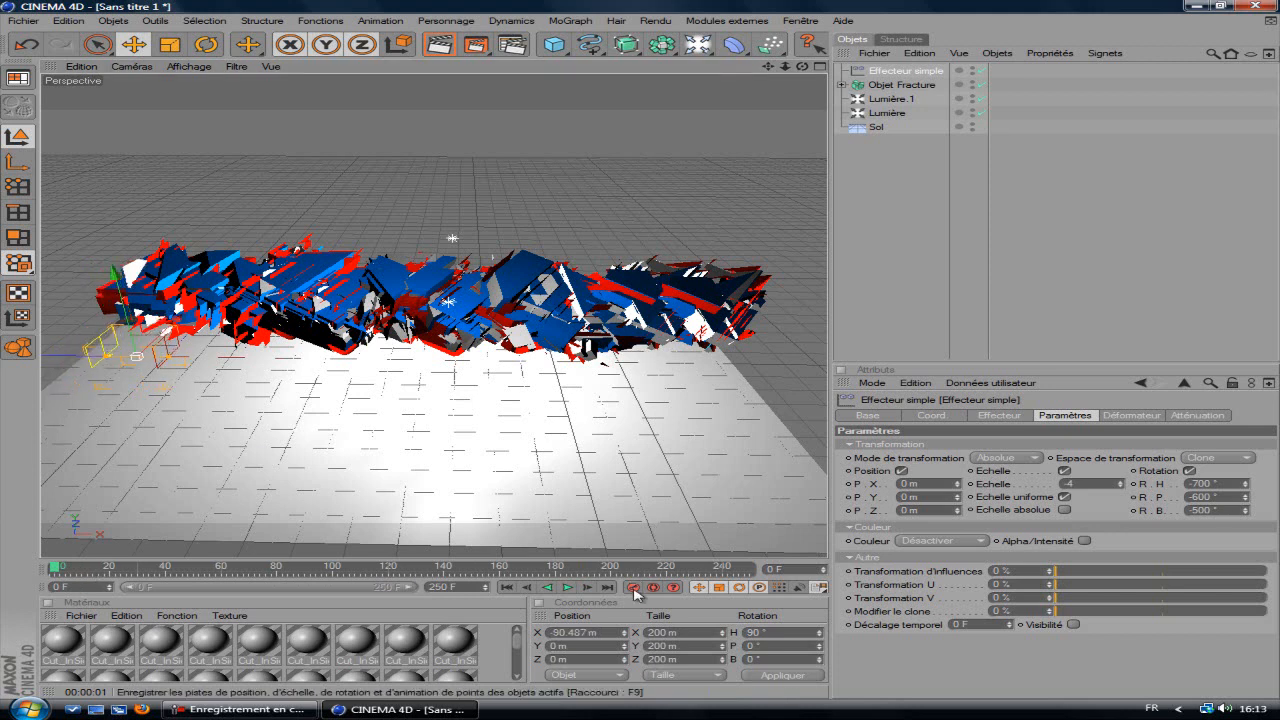
{"action": "left_click_drag", "start_coordinate": [55, 568], "coordinate": [72, 572]}
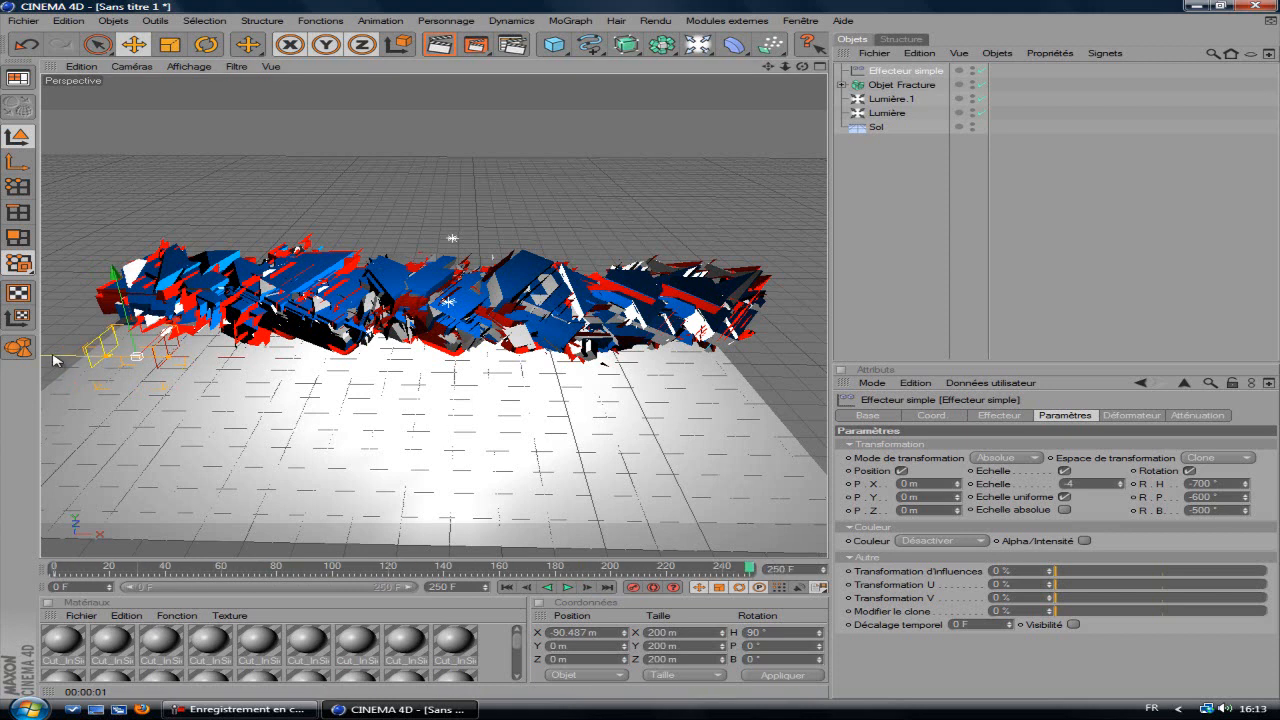
{"action": "left_click_drag", "start_coordinate": [57, 358], "coordinate": [643, 356]}
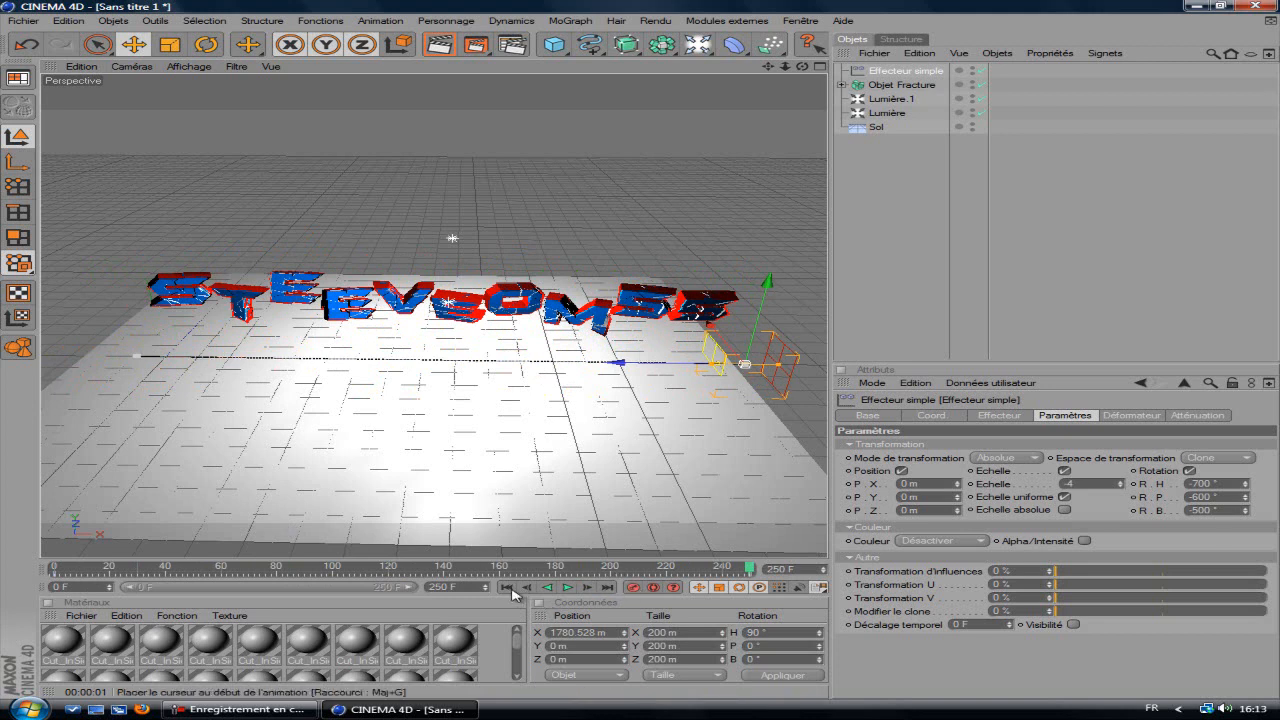
Step: Play the effector animation to check how the text assembles, and return to frame 0
{"action": "left_click", "coordinate": [568, 587]}
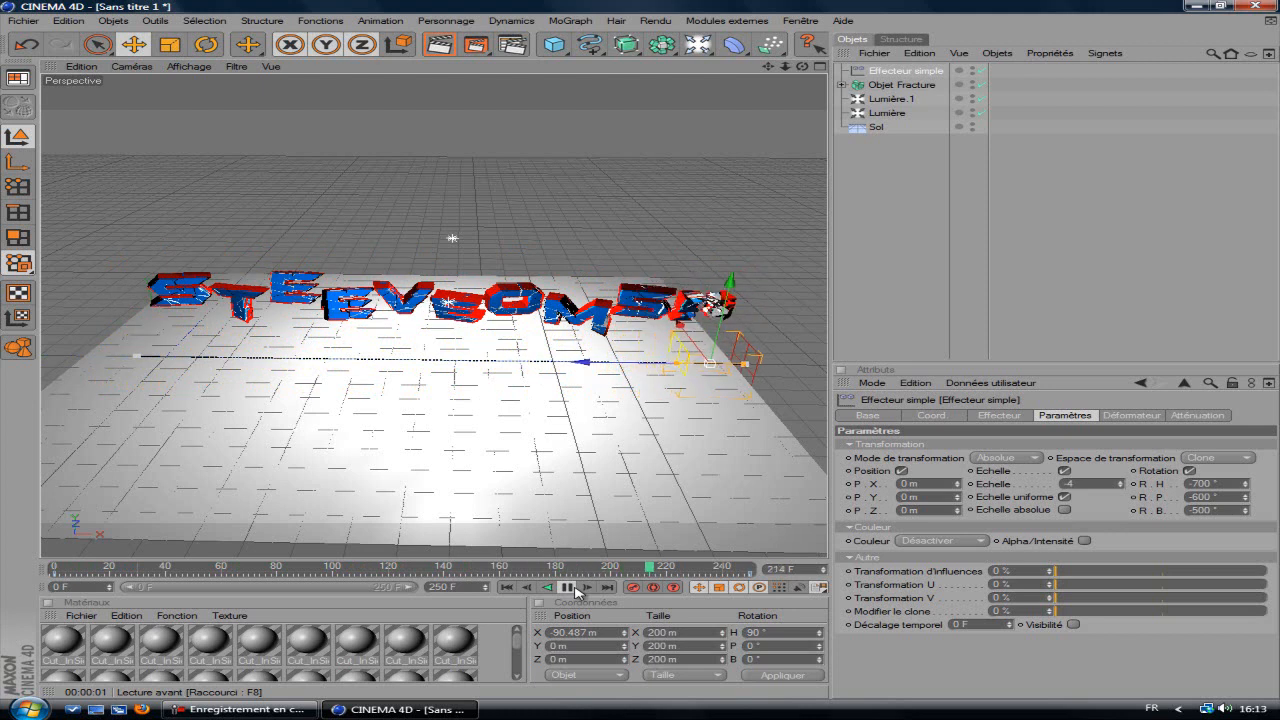
{"action": "left_click", "coordinate": [575, 590]}
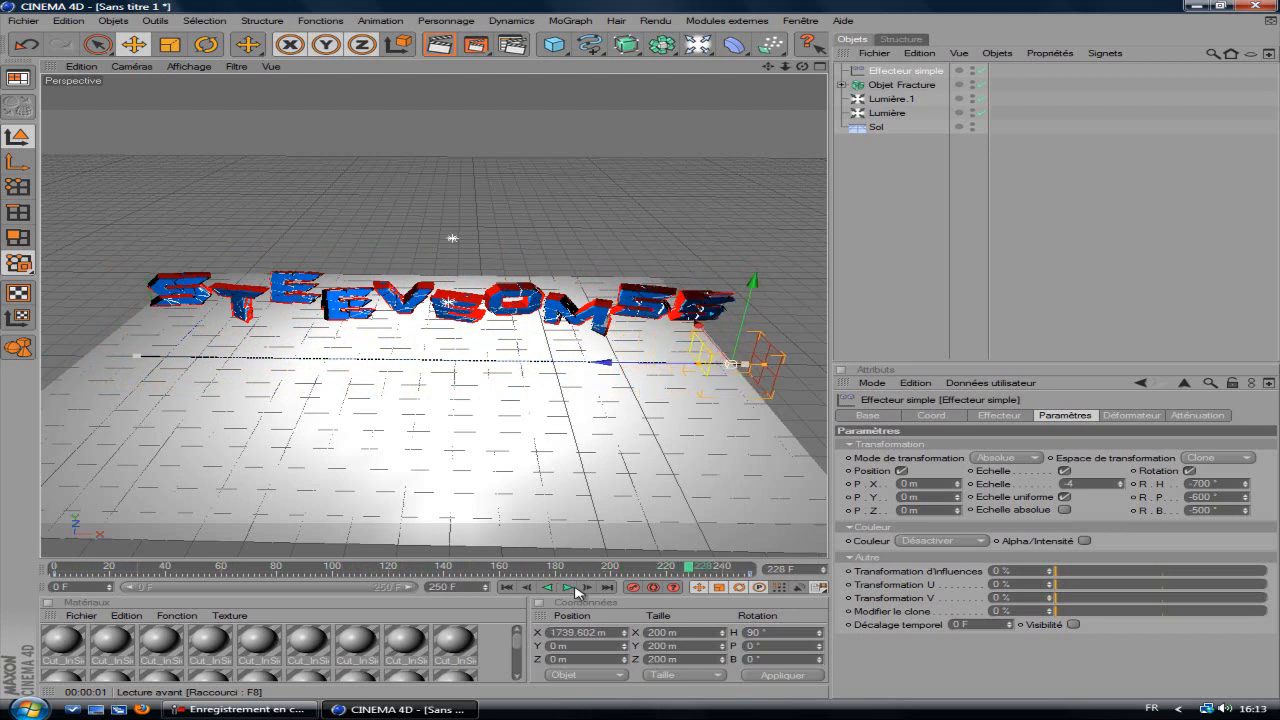
{"action": "left_click", "coordinate": [507, 587]}
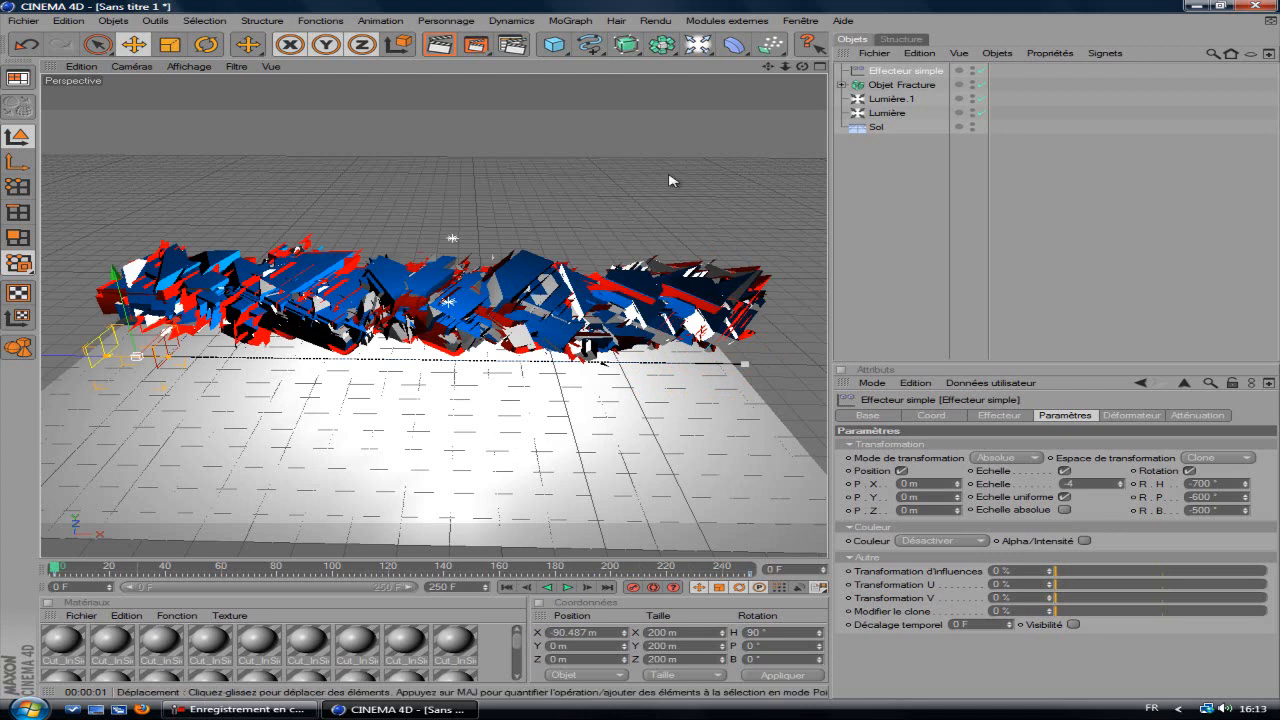
Step: Add a camera to the scene and make it the active view
{"action": "left_click_drag", "start_coordinate": [698, 44], "coordinate": [1098, 90]}
{"action": "left_click", "coordinate": [982, 71]}
Step: Frame the shattered text from afar with the camera at about X 1777, Y 1533, Z -3026 m and keyframe it at frame 0
{"action": "scroll", "coordinate": [660, 224], "scroll_direction": "up", "scroll_amount": 3}
{"action": "scroll", "coordinate": [660, 228], "scroll_direction": "down", "scroll_amount": 2}
{"action": "left_click_drag", "start_coordinate": [802, 67], "coordinate": [683, 86]}
{"action": "scroll", "coordinate": [709, 175], "scroll_direction": "up", "scroll_amount": 4}
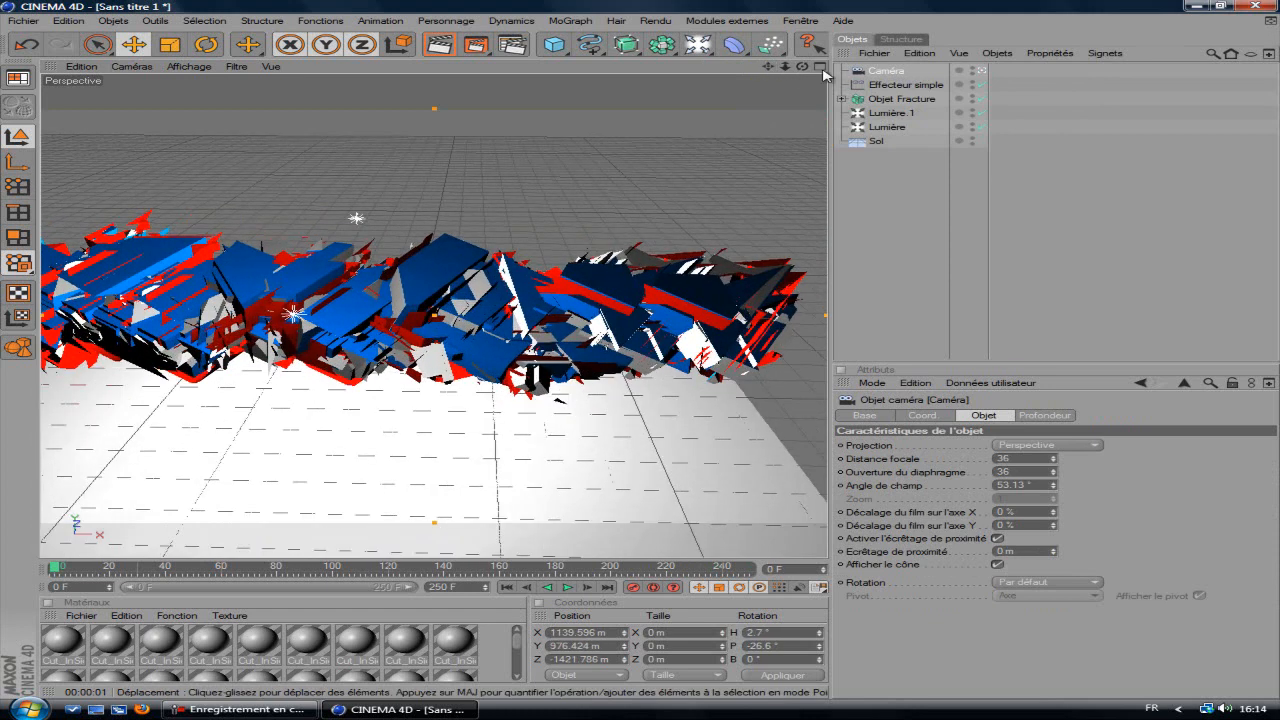
{"action": "left_click_drag", "start_coordinate": [804, 68], "coordinate": [766, 67]}
{"action": "left_click_drag", "start_coordinate": [638, 352], "coordinate": [636, 350]}
{"action": "left_click_drag", "start_coordinate": [769, 67], "coordinate": [571, 395]}
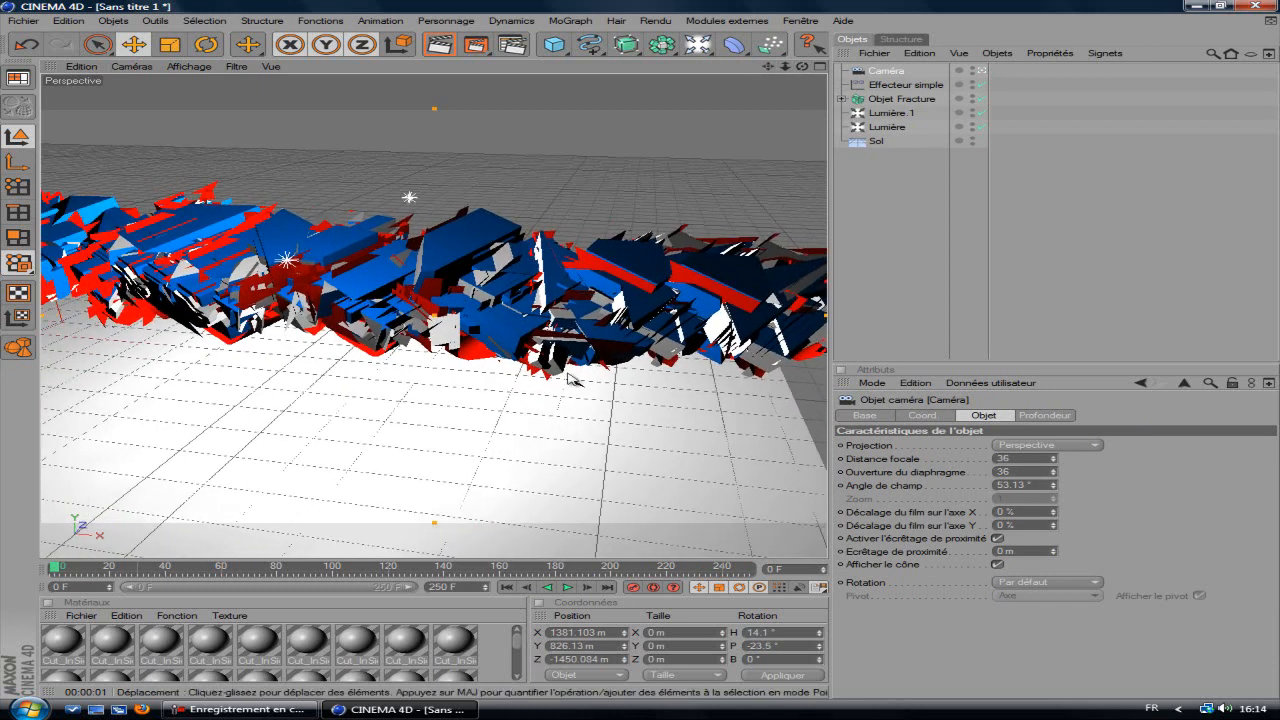
{"action": "scroll", "coordinate": [548, 420], "scroll_direction": "down", "scroll_amount": 3}
{"action": "scroll", "coordinate": [548, 419], "scroll_direction": "down", "scroll_amount": 4}
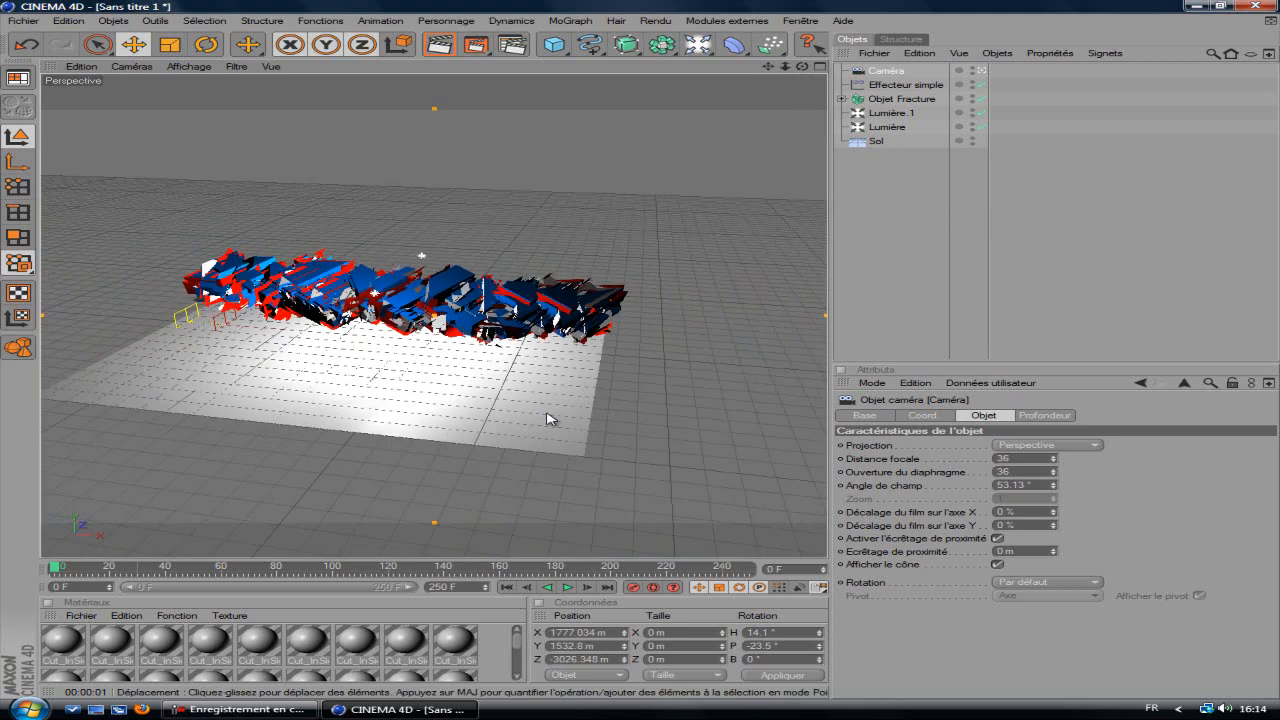
{"action": "left_click", "coordinate": [633, 588]}
Step: Reframe the camera closer on the assembled text at frame 250, at about X 514, Y 938, Z -1637 m, and keyframe it
{"action": "left_click_drag", "start_coordinate": [55, 569], "coordinate": [829, 584]}
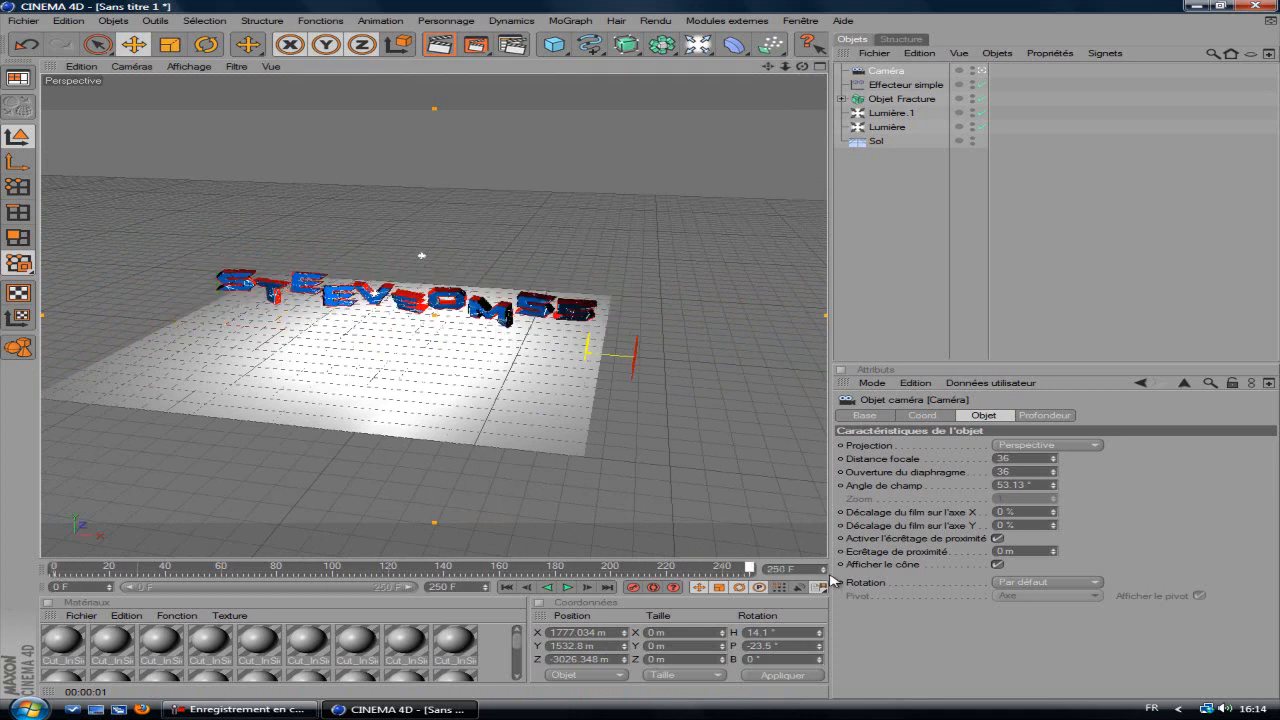
{"action": "scroll", "coordinate": [500, 374], "scroll_direction": "up", "scroll_amount": 5}
{"action": "left_click_drag", "start_coordinate": [802, 67], "coordinate": [770, 70]}
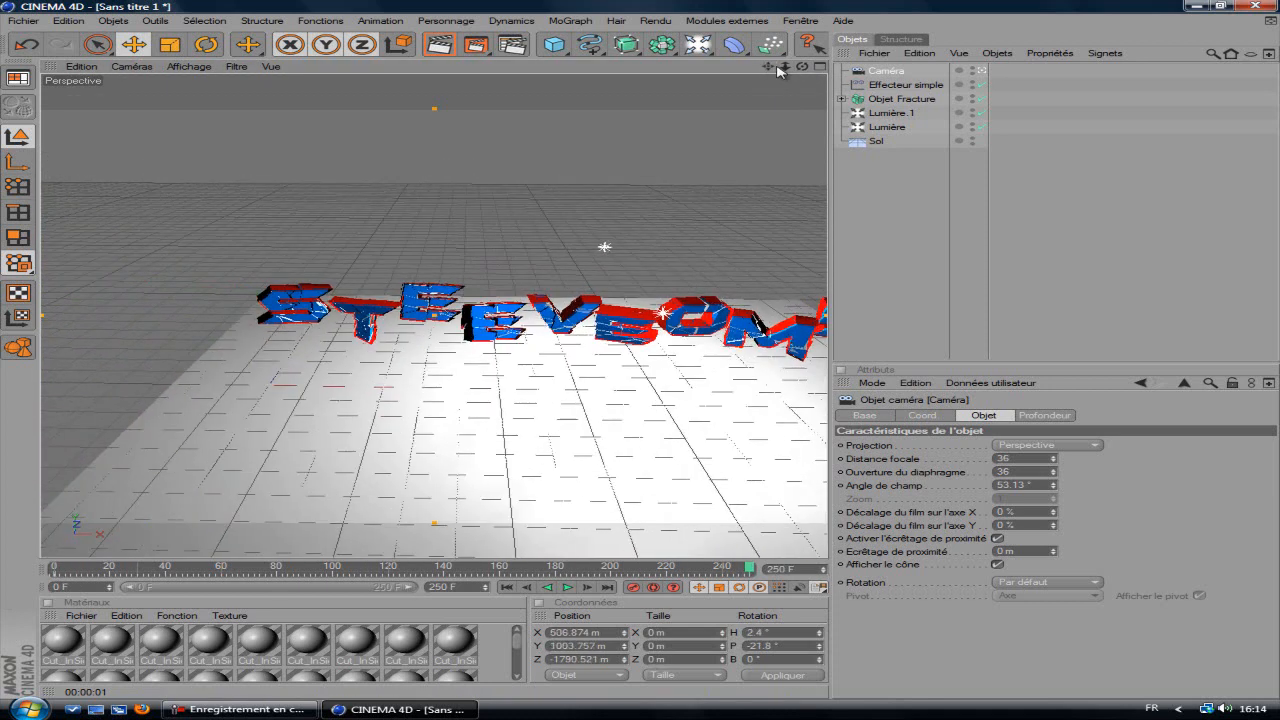
{"action": "left_click_drag", "start_coordinate": [638, 355], "coordinate": [748, 200]}
{"action": "scroll", "coordinate": [725, 158], "scroll_direction": "up", "scroll_amount": 2}
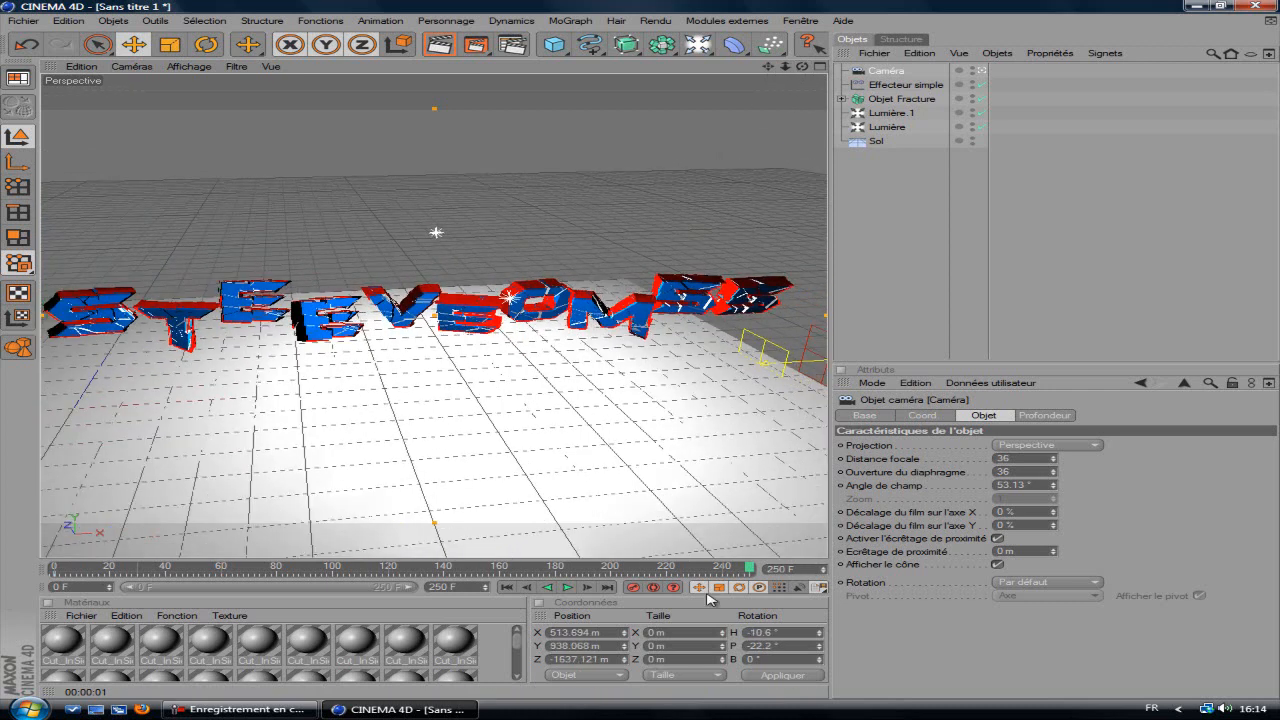
Step: Play the animation through the camera to check its movement, and return to frame 0
{"action": "left_click", "coordinate": [507, 587]}
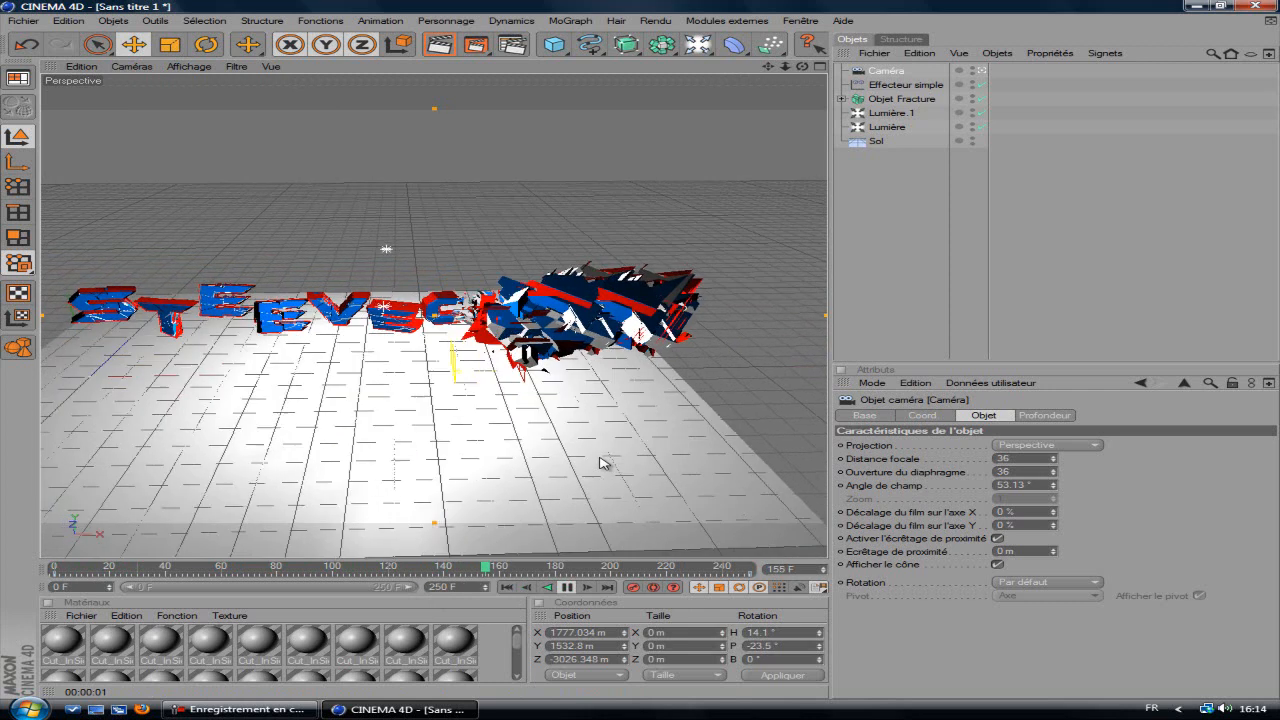
{"action": "left_click", "coordinate": [568, 587]}
{"action": "left_click", "coordinate": [507, 587]}
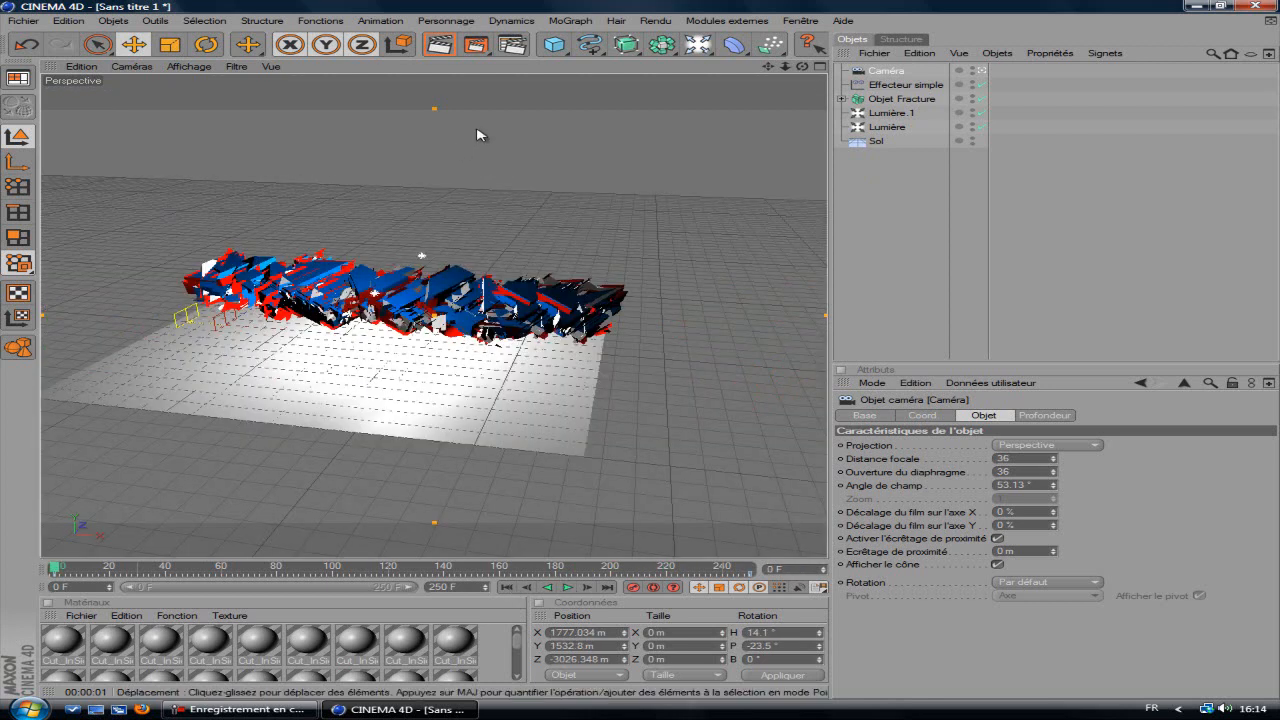
Step: Set the render output to the HDV/HDTV 720 25 preset and the frame range to Toutes les images
{"action": "left_click", "coordinate": [513, 45]}
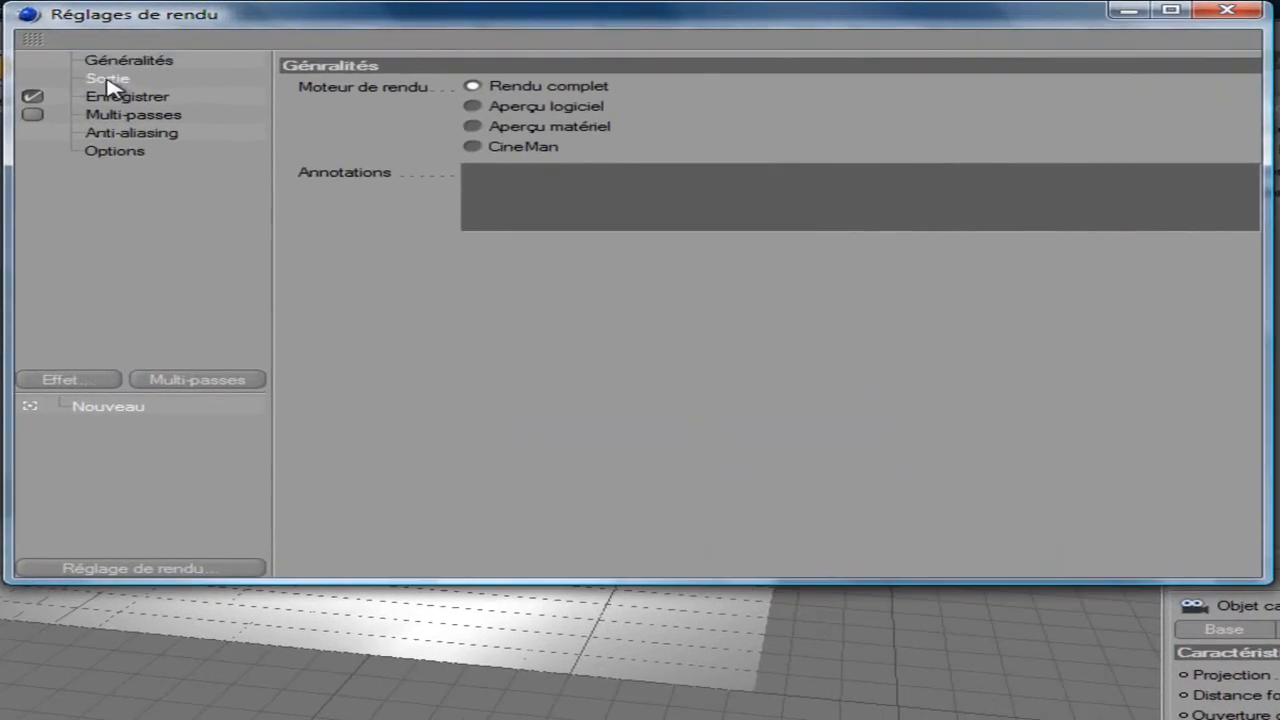
{"action": "left_click", "coordinate": [108, 80]}
{"action": "left_click", "coordinate": [316, 88]}
{"action": "mouse_move", "coordinate": [424, 150]}
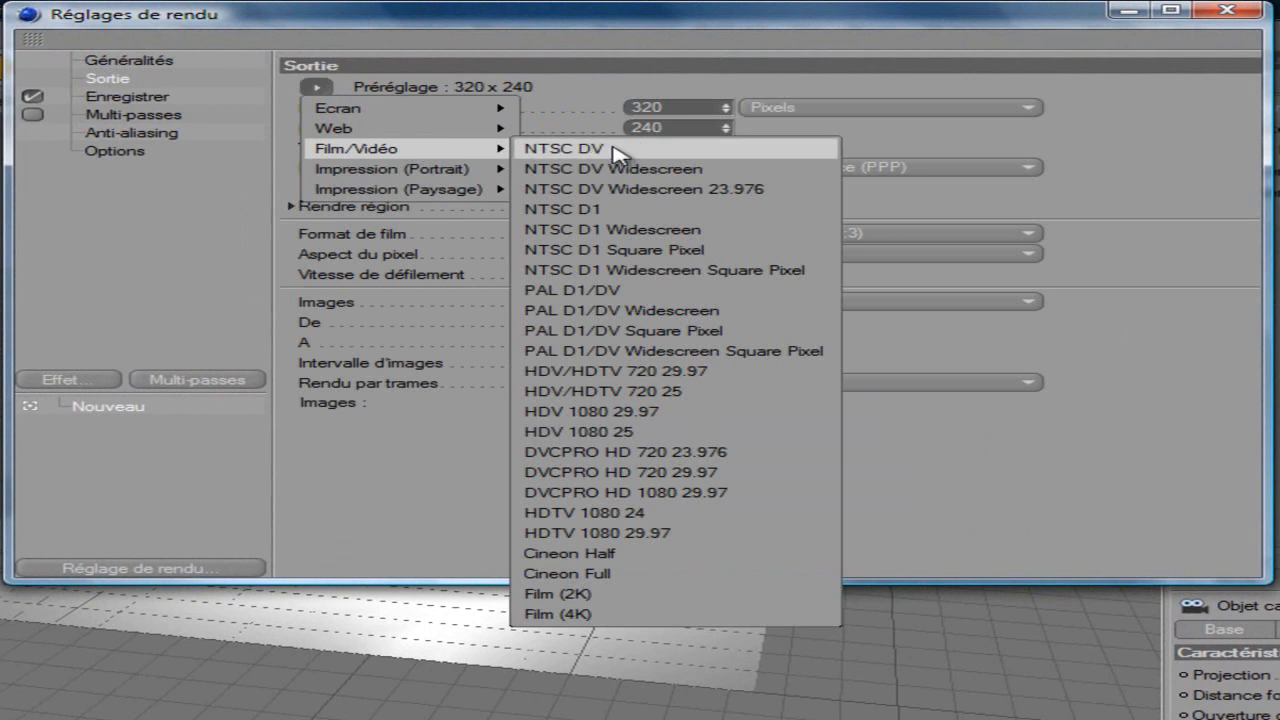
{"action": "left_click", "coordinate": [699, 393]}
{"action": "left_click", "coordinate": [763, 303]}
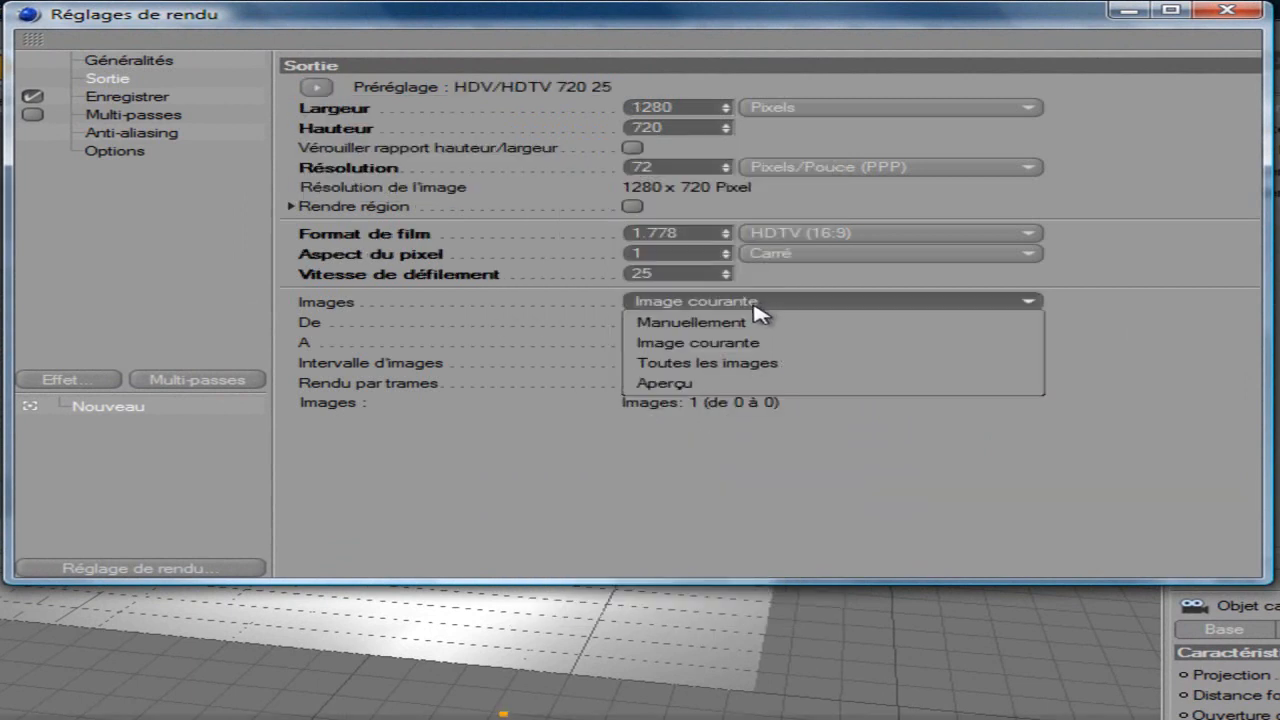
{"action": "left_click", "coordinate": [771, 363]}
Step: Set the render's save format to Film QuickTime, leaving the file path empty
{"action": "left_click", "coordinate": [222, 97]}
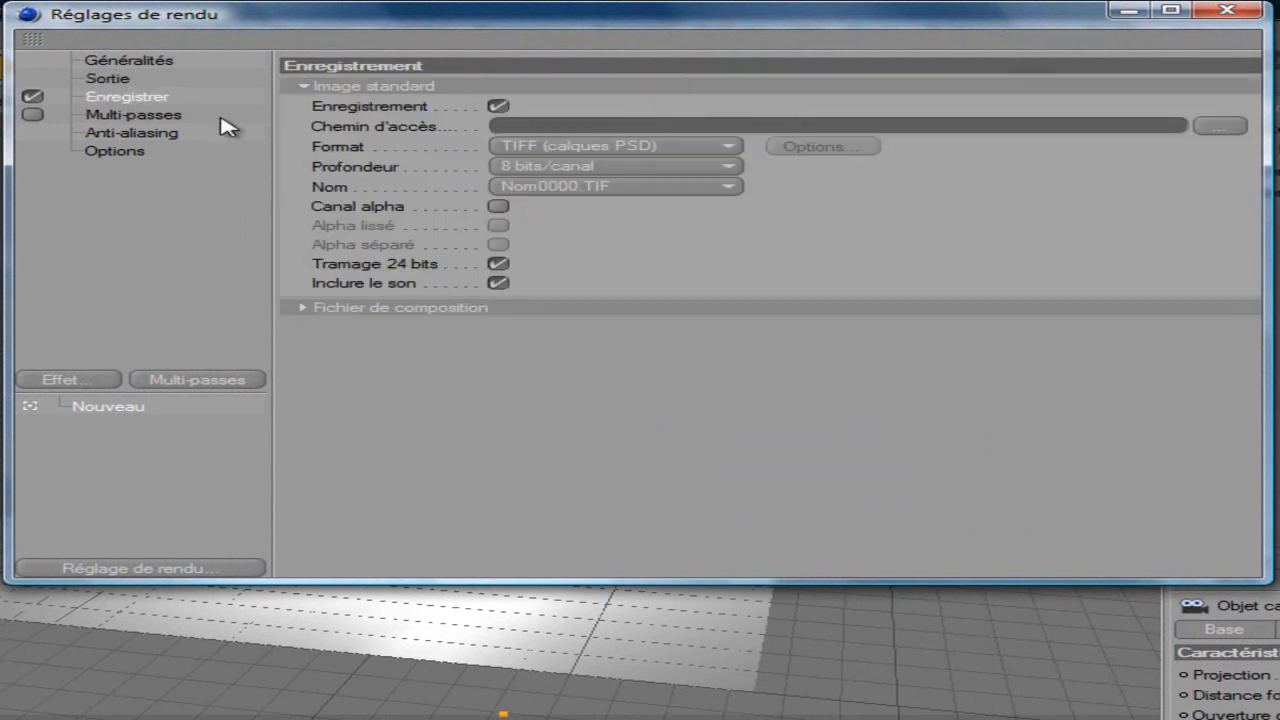
{"action": "left_click", "coordinate": [1226, 125]}
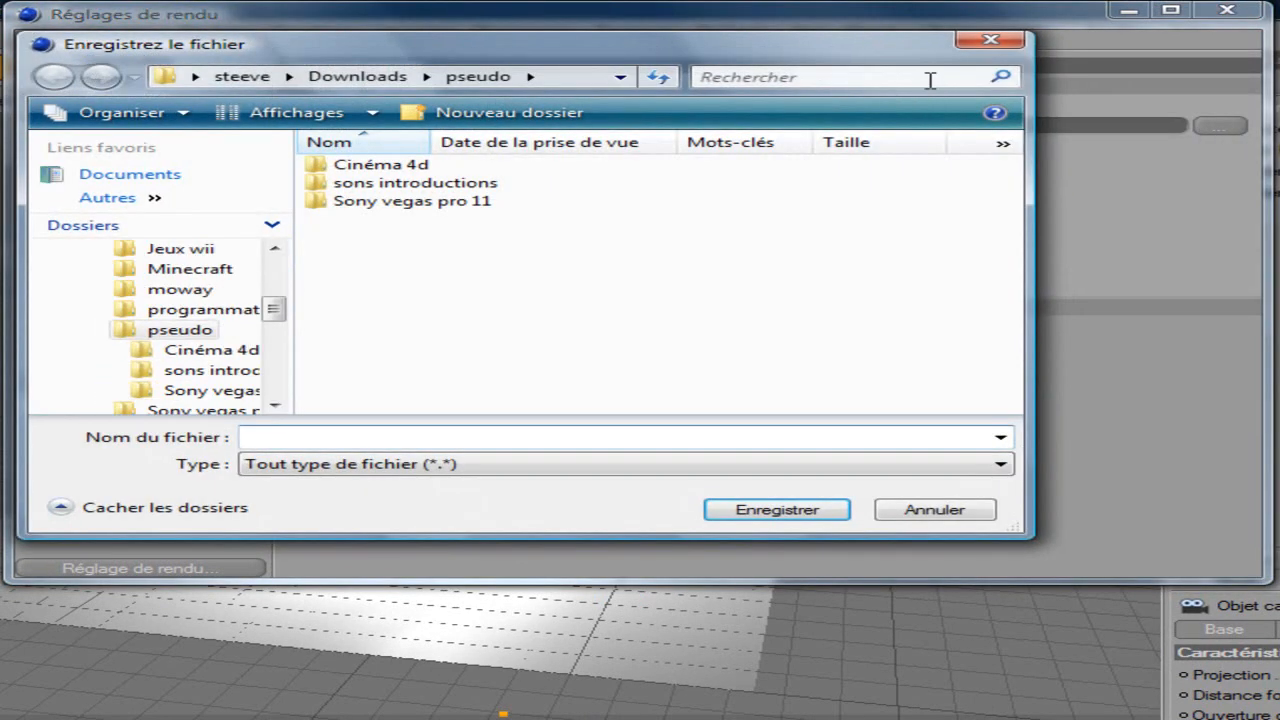
{"action": "left_click", "coordinate": [991, 44]}
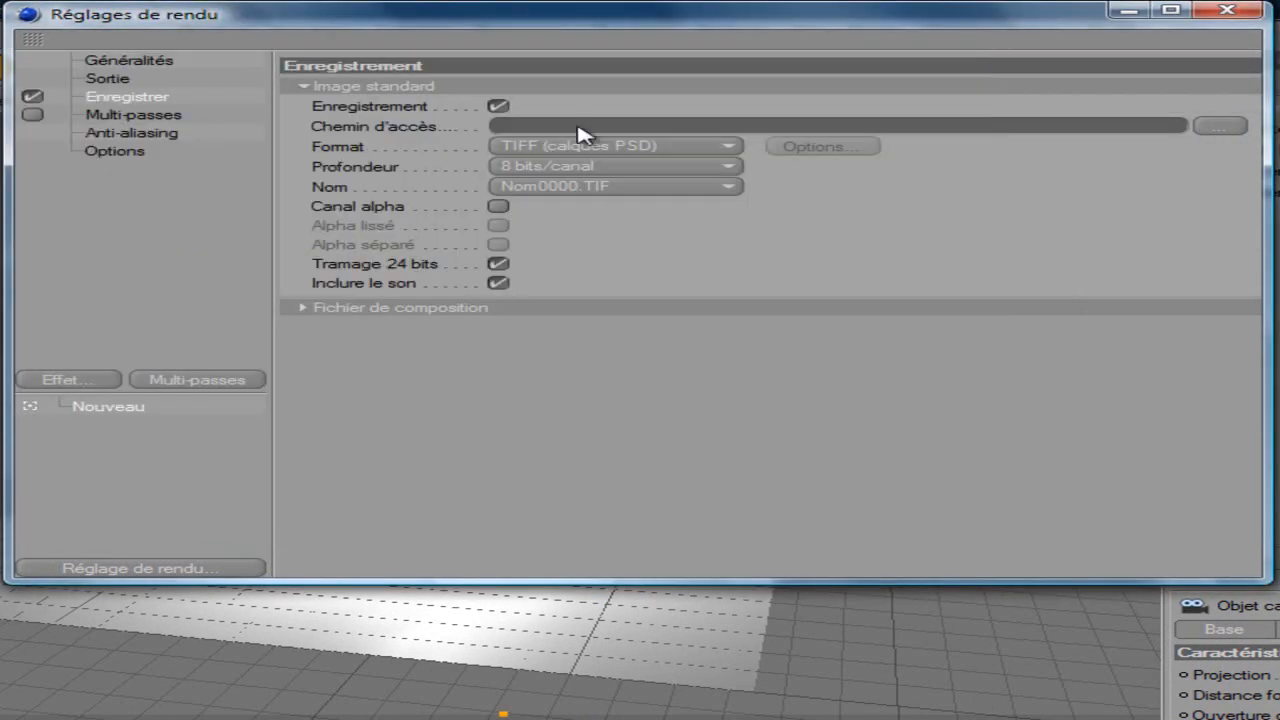
{"action": "left_click", "coordinate": [617, 147]}
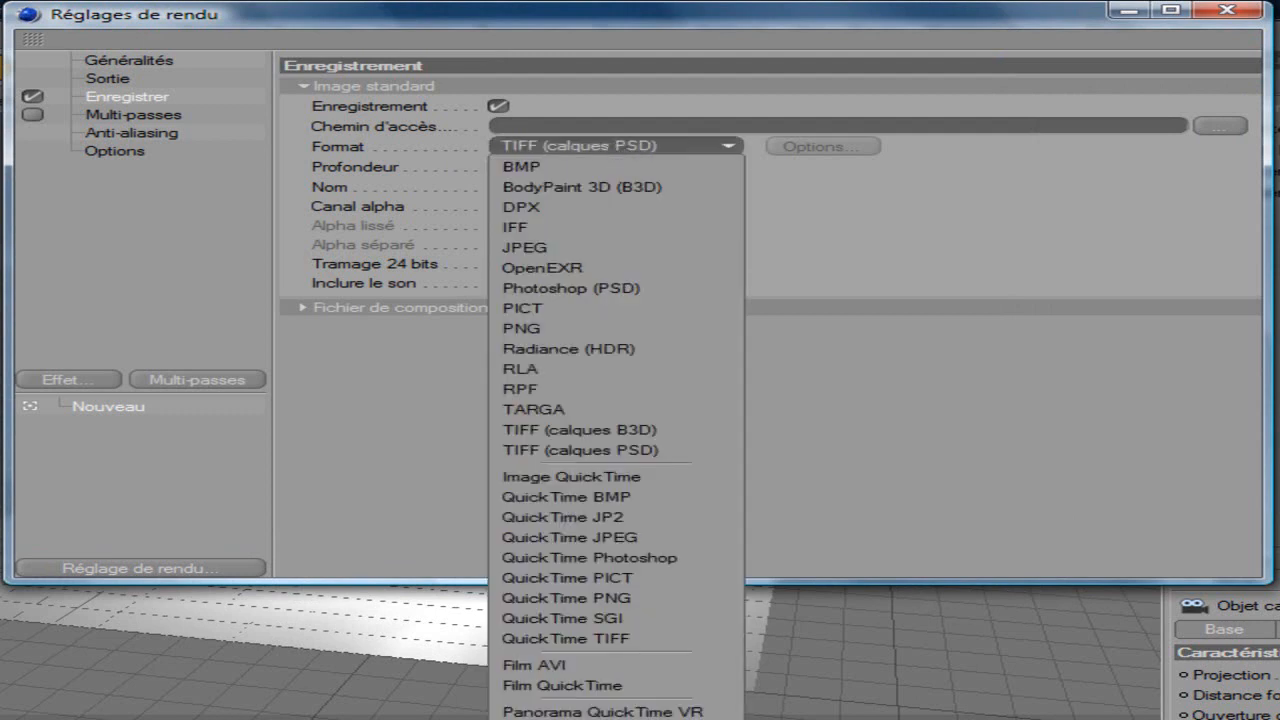
{"action": "left_click", "coordinate": [596, 685]}
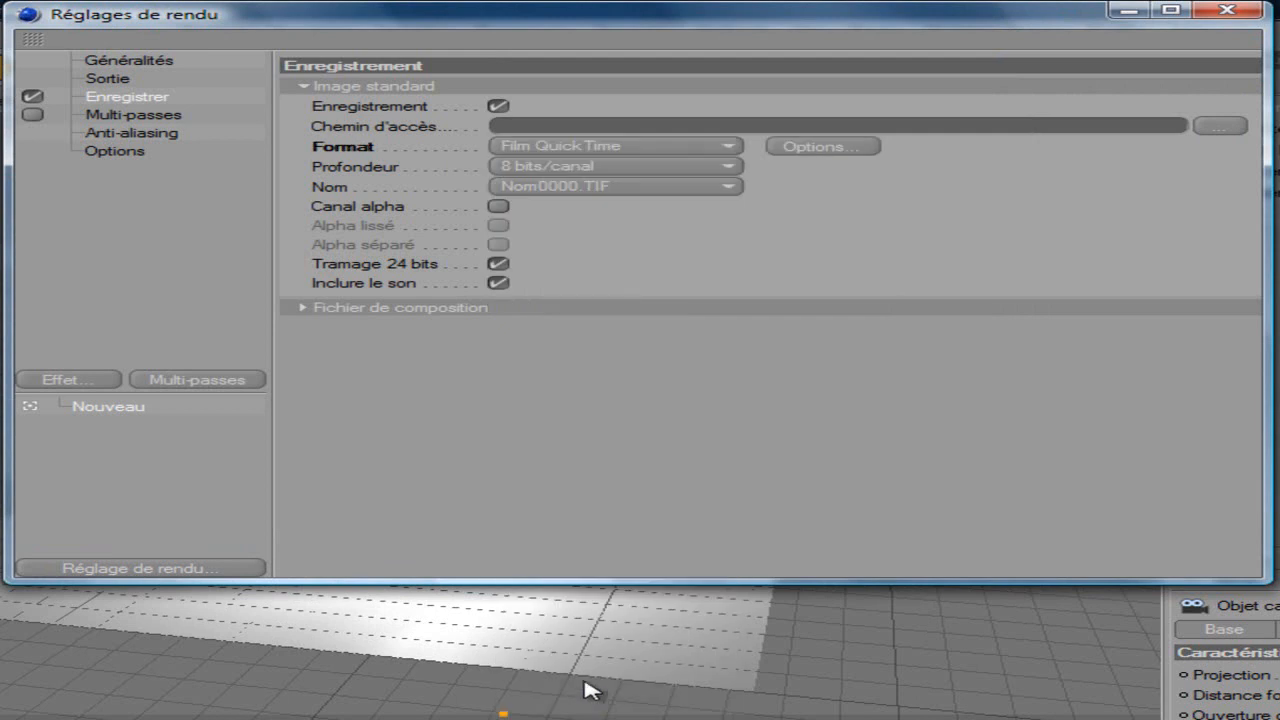
Step: Set the render's anti-aliasing to Au mieux, keep the Rendu complet engine, and close the render settings
{"action": "left_click", "coordinate": [131, 116]}
{"action": "left_click", "coordinate": [153, 134]}
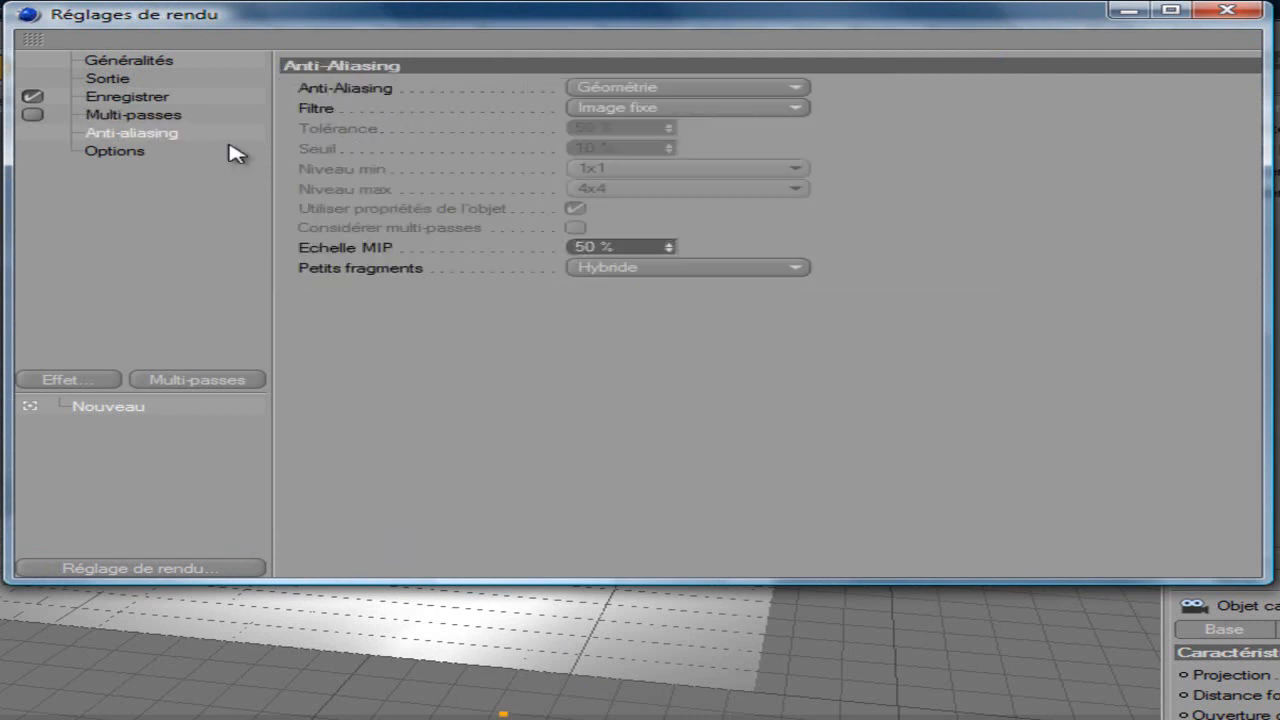
{"action": "left_click", "coordinate": [634, 90]}
{"action": "left_click", "coordinate": [654, 151]}
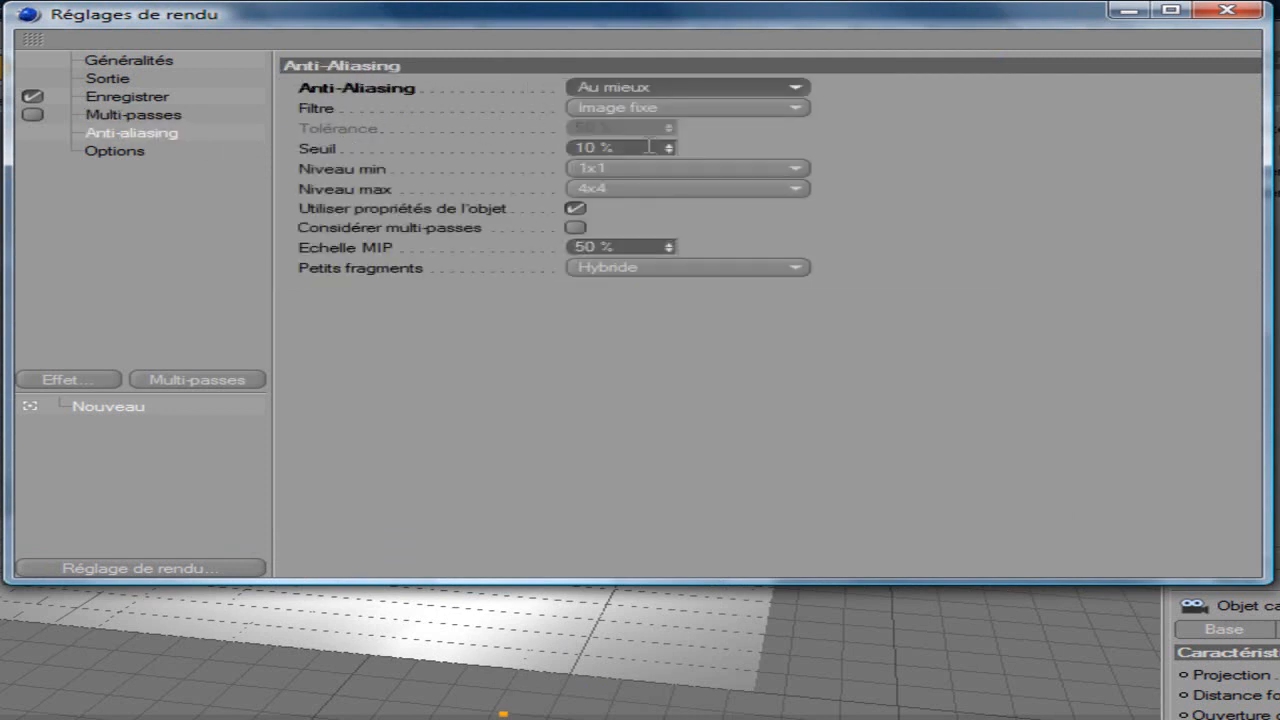
{"action": "left_click", "coordinate": [130, 151]}
{"action": "left_click", "coordinate": [118, 63]}
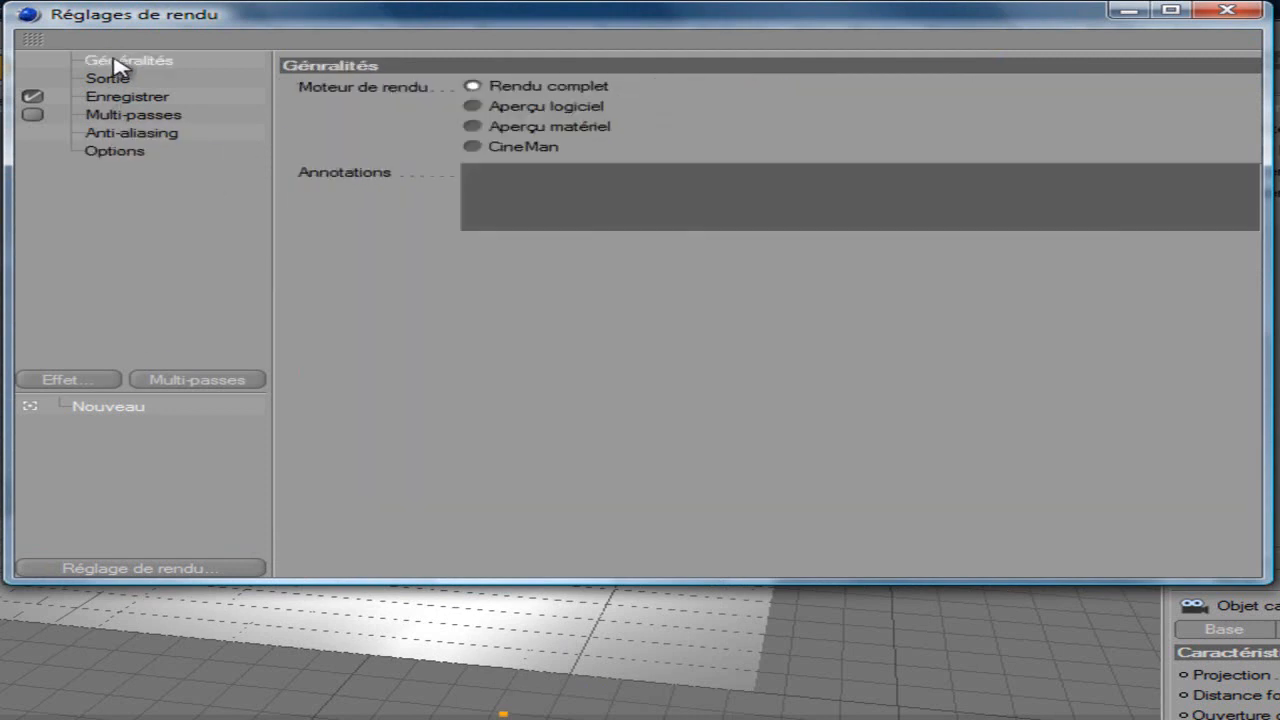
{"action": "left_click", "coordinate": [1240, 11]}
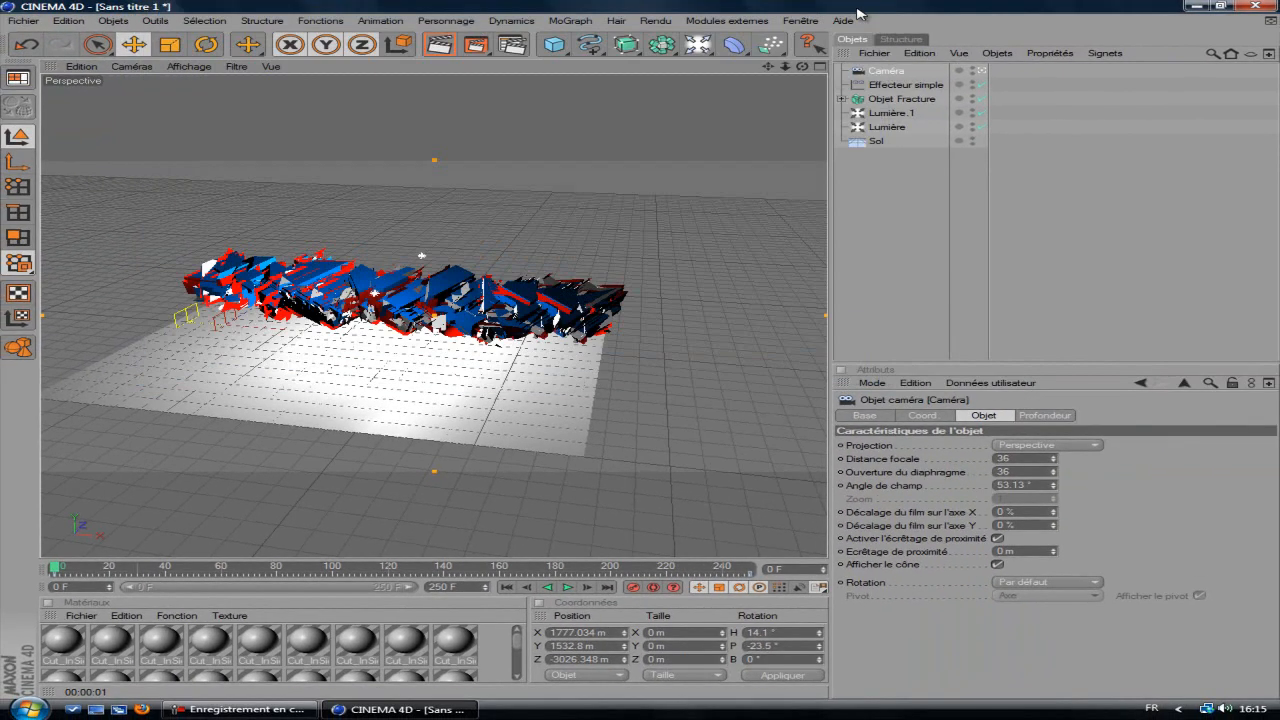
Step: Render a test preview in the viewport at frame 95 from a closer camera angle on the partly assembled text
{"action": "scroll", "coordinate": [549, 220], "scroll_direction": "up", "scroll_amount": 3}
{"action": "left_click_drag", "start_coordinate": [769, 68], "coordinate": [774, 126]}
{"action": "left_click_drag", "start_coordinate": [55, 567], "coordinate": [322, 567]}
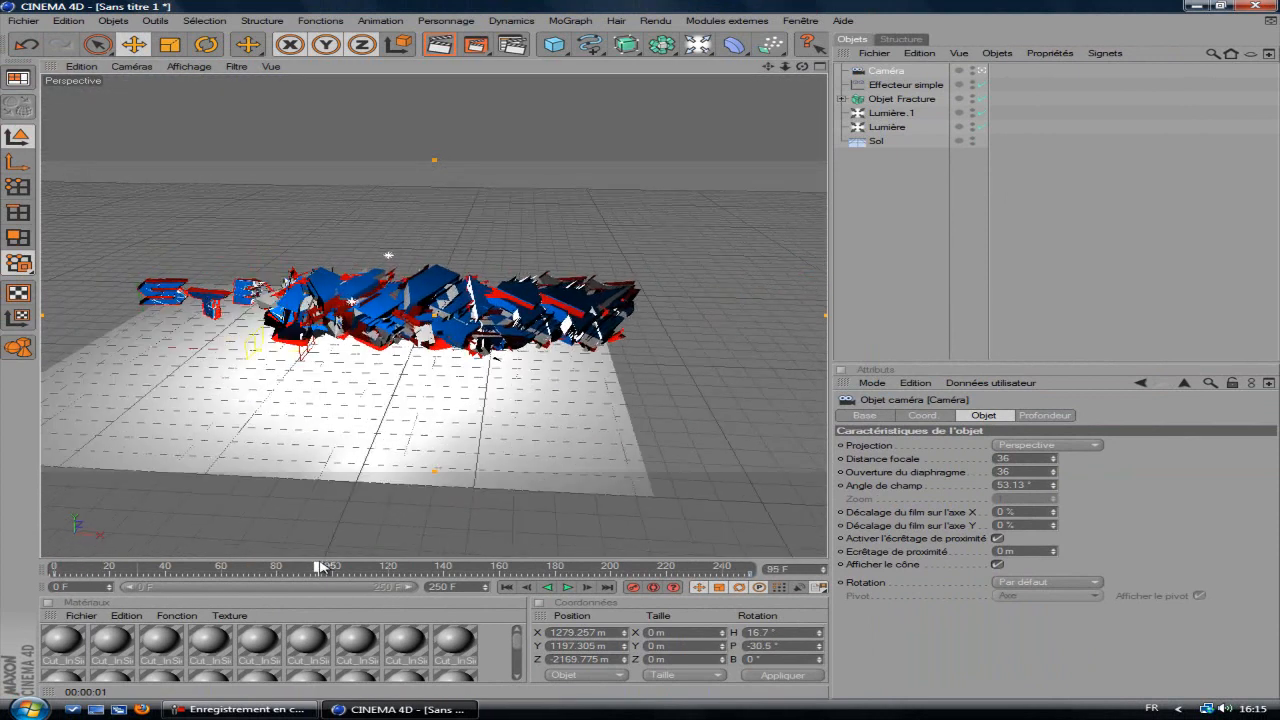
{"action": "left_click_drag", "start_coordinate": [767, 67], "coordinate": [735, 279]}
{"action": "scroll", "coordinate": [736, 279], "scroll_direction": "up", "scroll_amount": 5}
{"action": "left_click_drag", "start_coordinate": [802, 68], "coordinate": [642, 351]}
{"action": "left_click", "coordinate": [438, 48]}
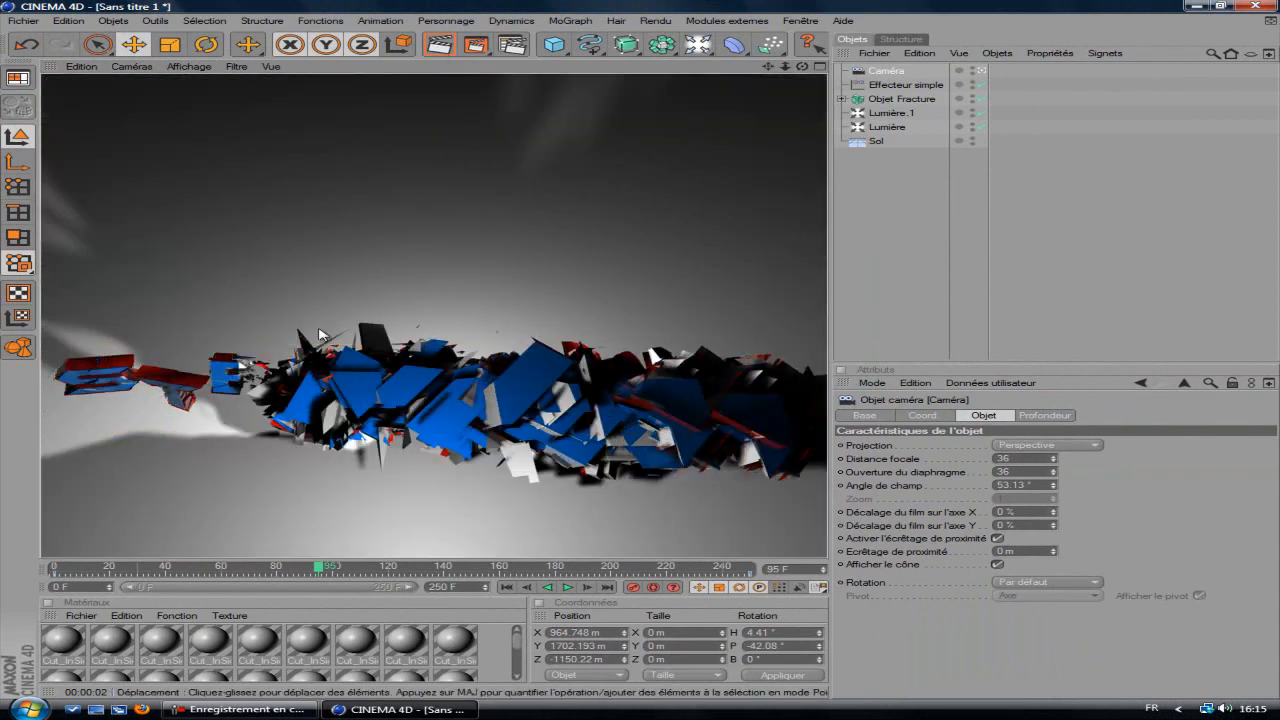
Step: Reframe the camera on the partly assembled text at frame 95, at about X 978, Y 1501, Z -1502 m
{"action": "scroll", "coordinate": [755, 175], "scroll_direction": "down", "scroll_amount": 4}
{"action": "left_click_drag", "start_coordinate": [803, 67], "coordinate": [645, 345]}
{"action": "scroll", "coordinate": [757, 181], "scroll_direction": "up", "scroll_amount": 3}
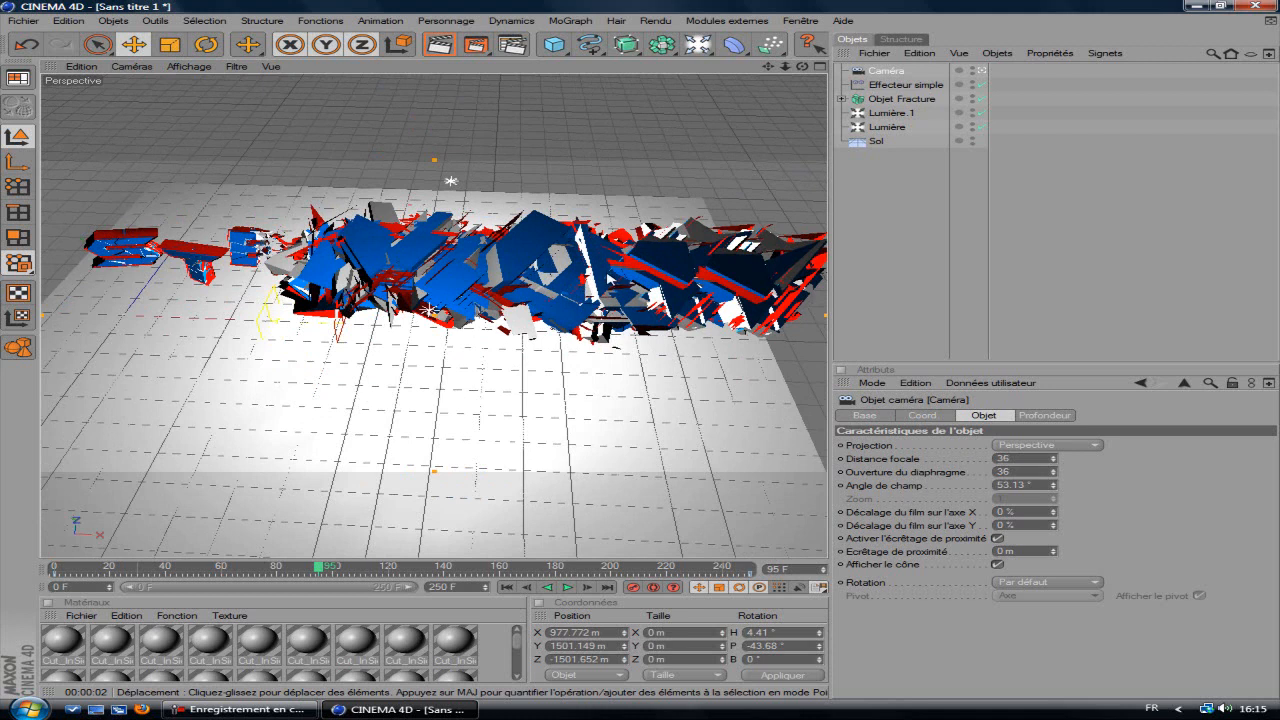